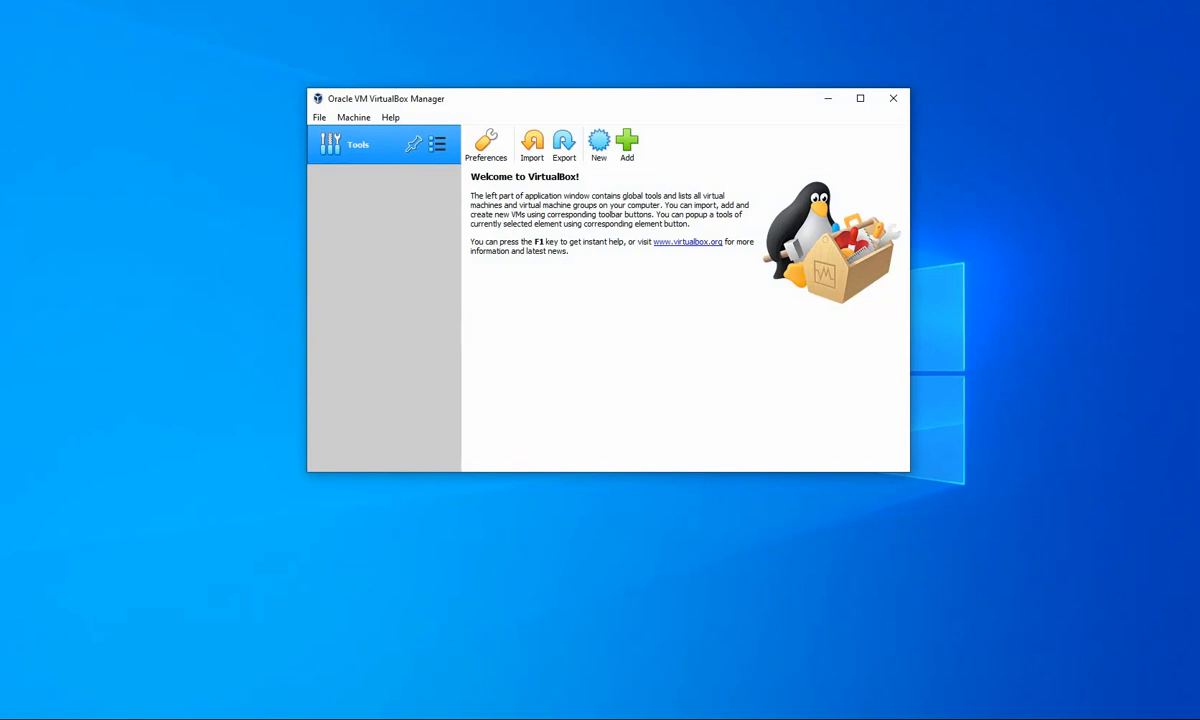
- Create a pi-hole folder inside D:\VM's, minimize File Explorer, and begin a new VirtualBox machine
right_click(258, 684)
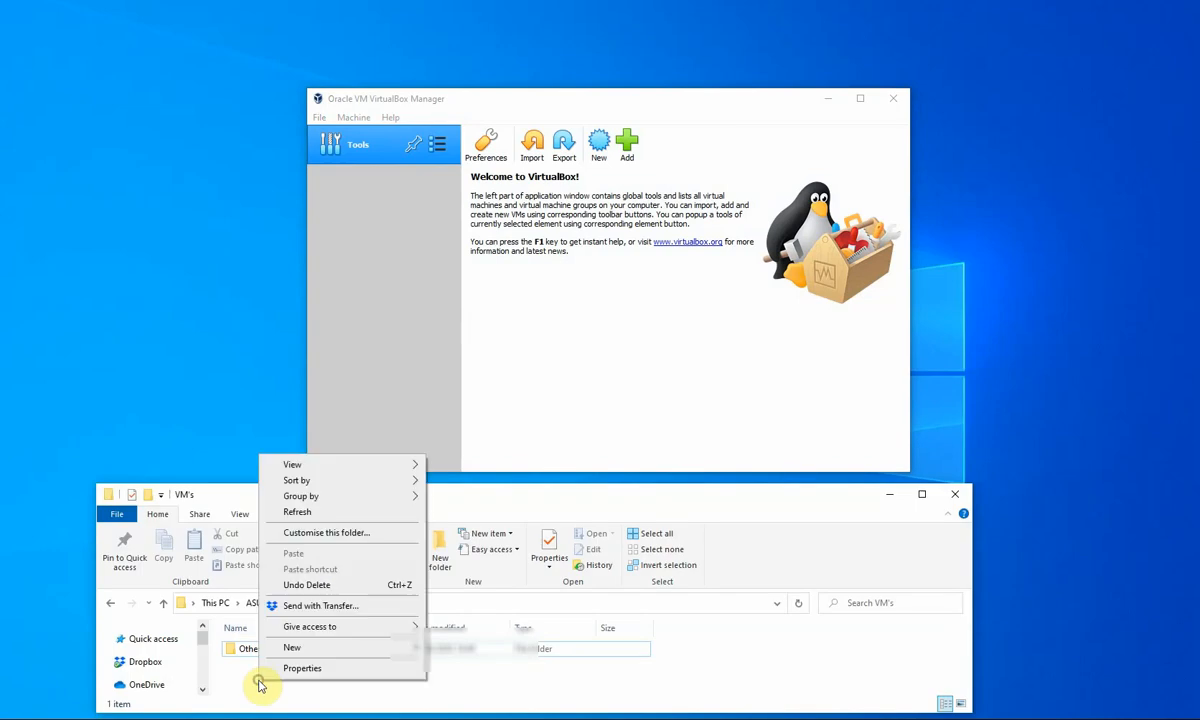
left_click(291, 647)
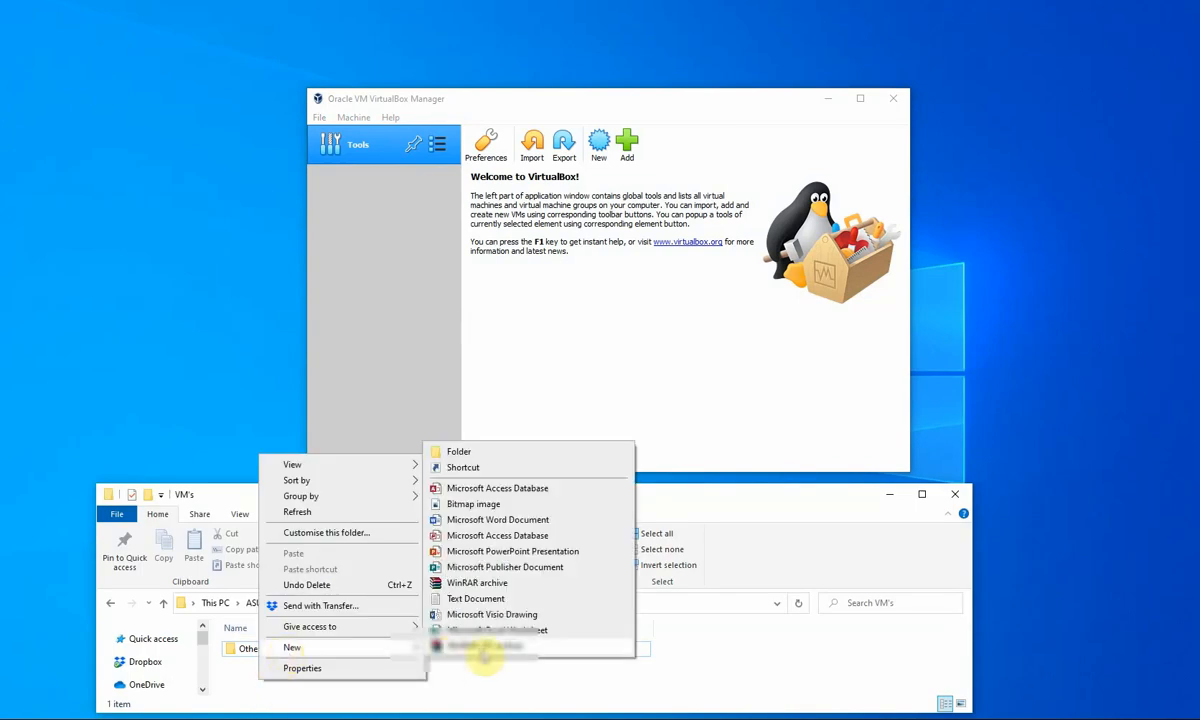
left_click(452, 452)
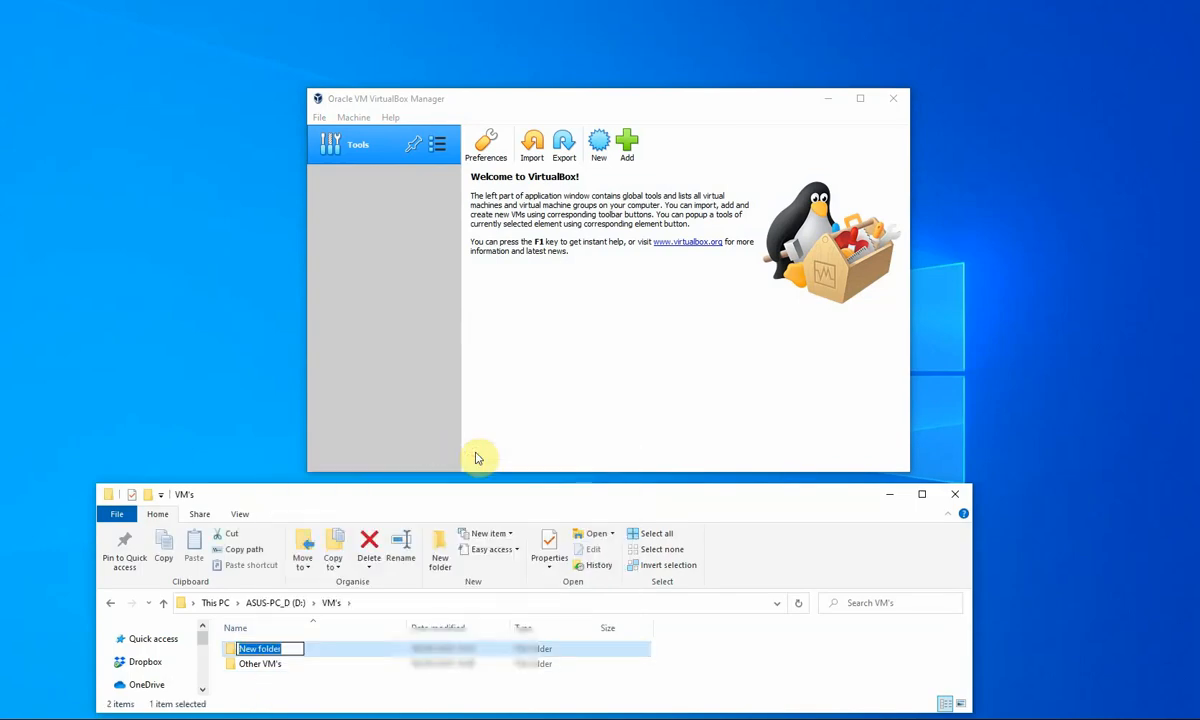
type("pi-")
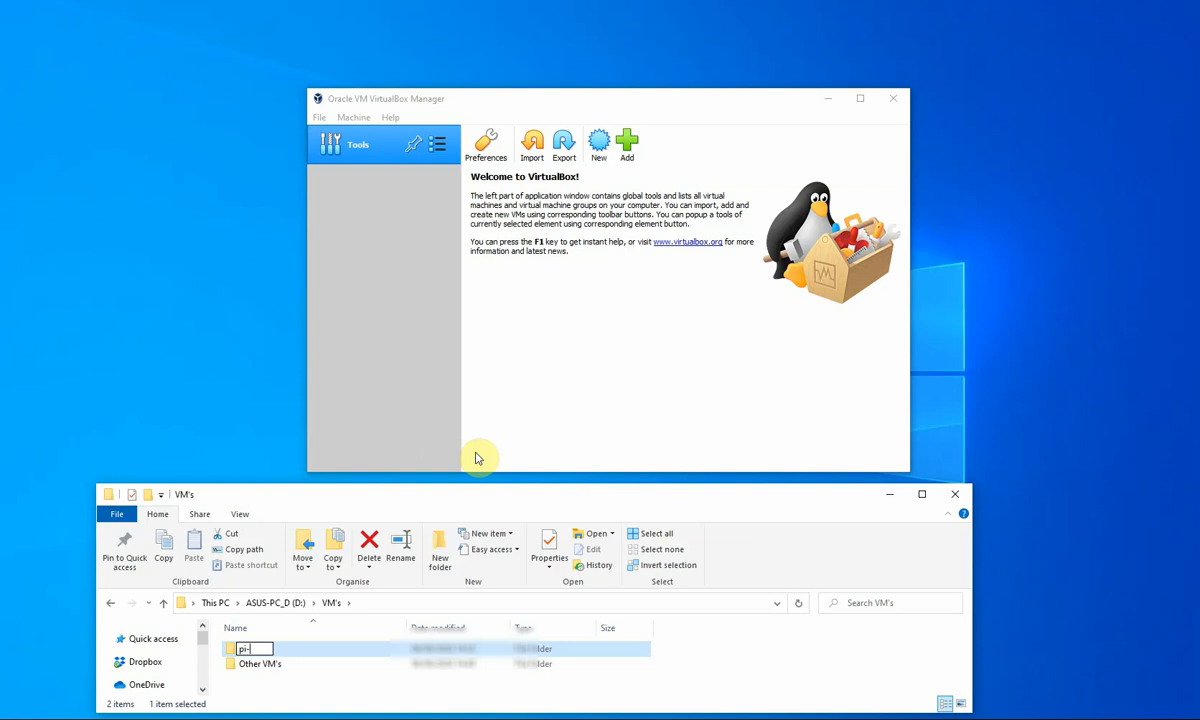
type("hole")
key("Return")
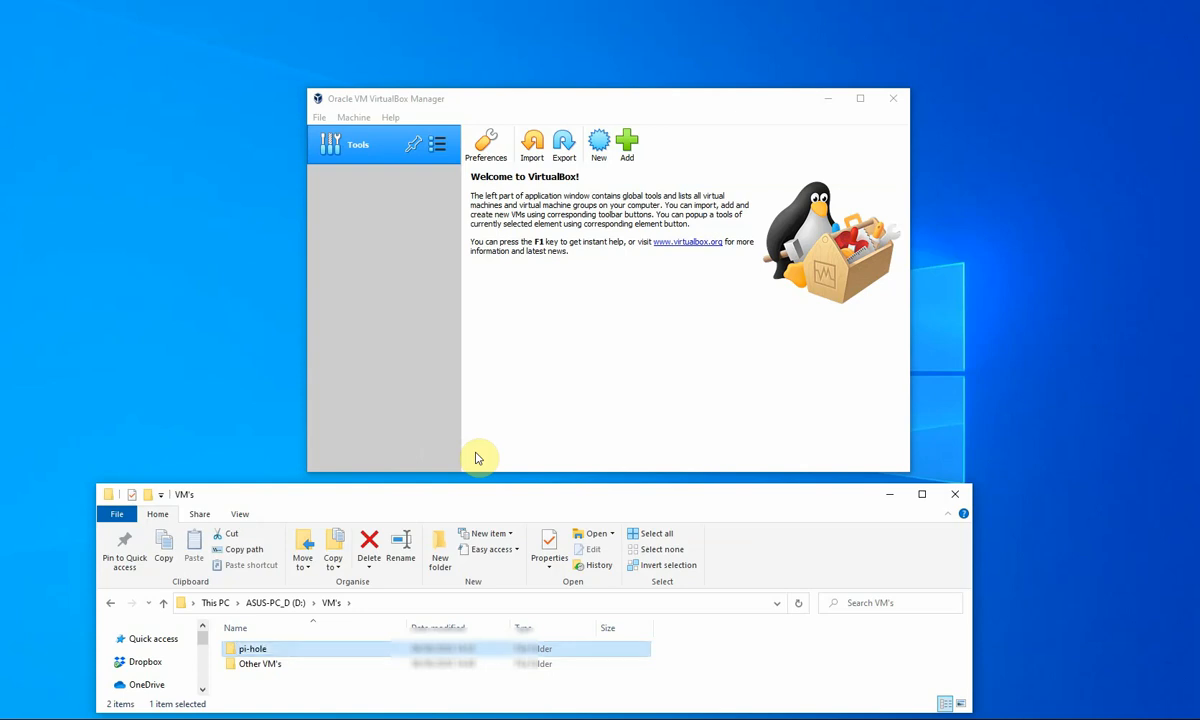
left_click(889, 494)
left_click(601, 148)
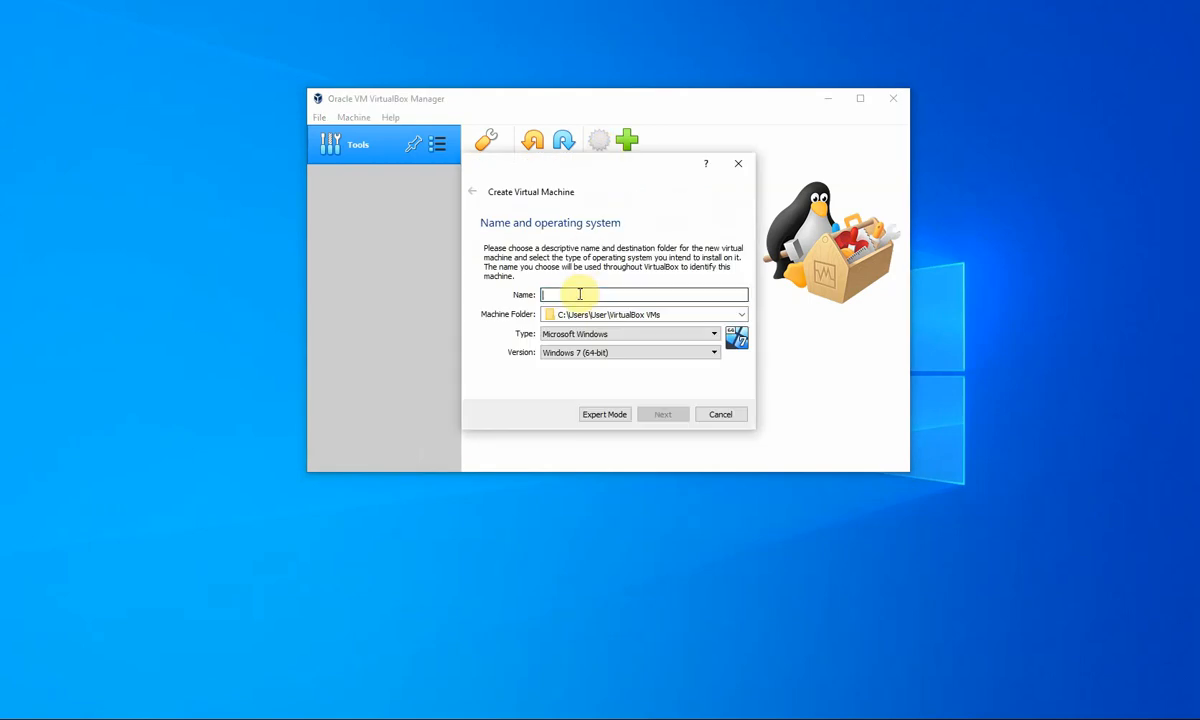
- Name the new machine pi-hole and set its machine folder to D:\VM's\pi-hole
type("pi-hole")
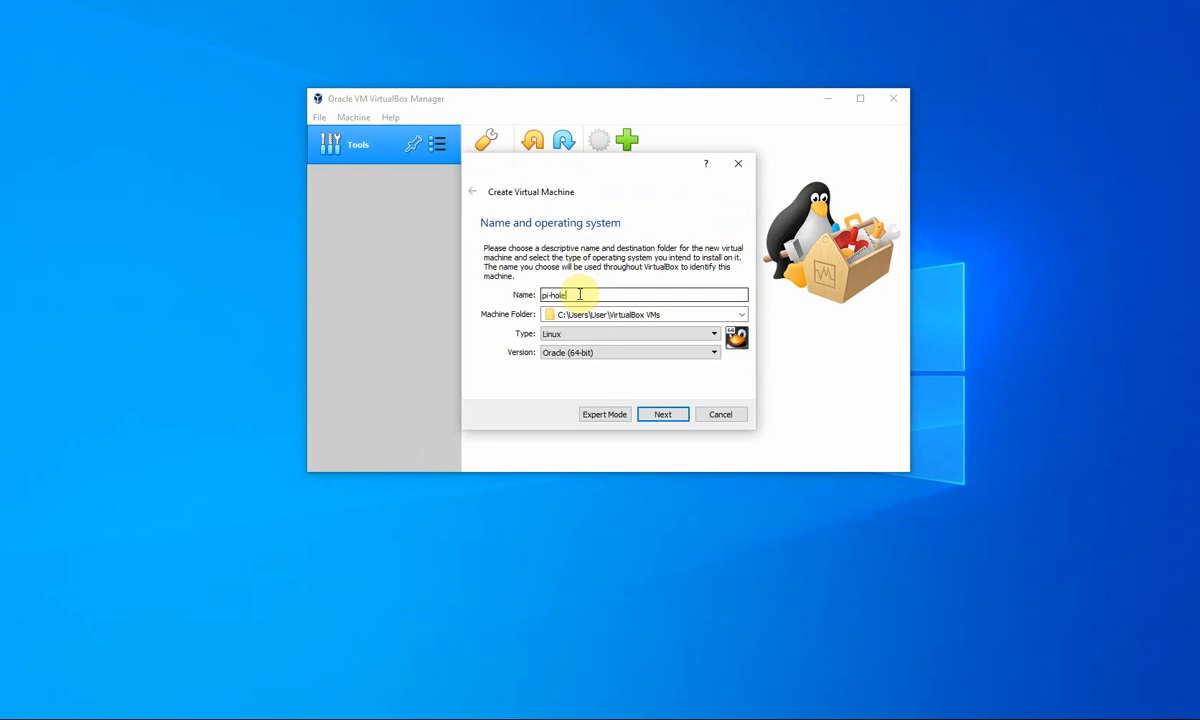
left_click(739, 314)
left_click(575, 341)
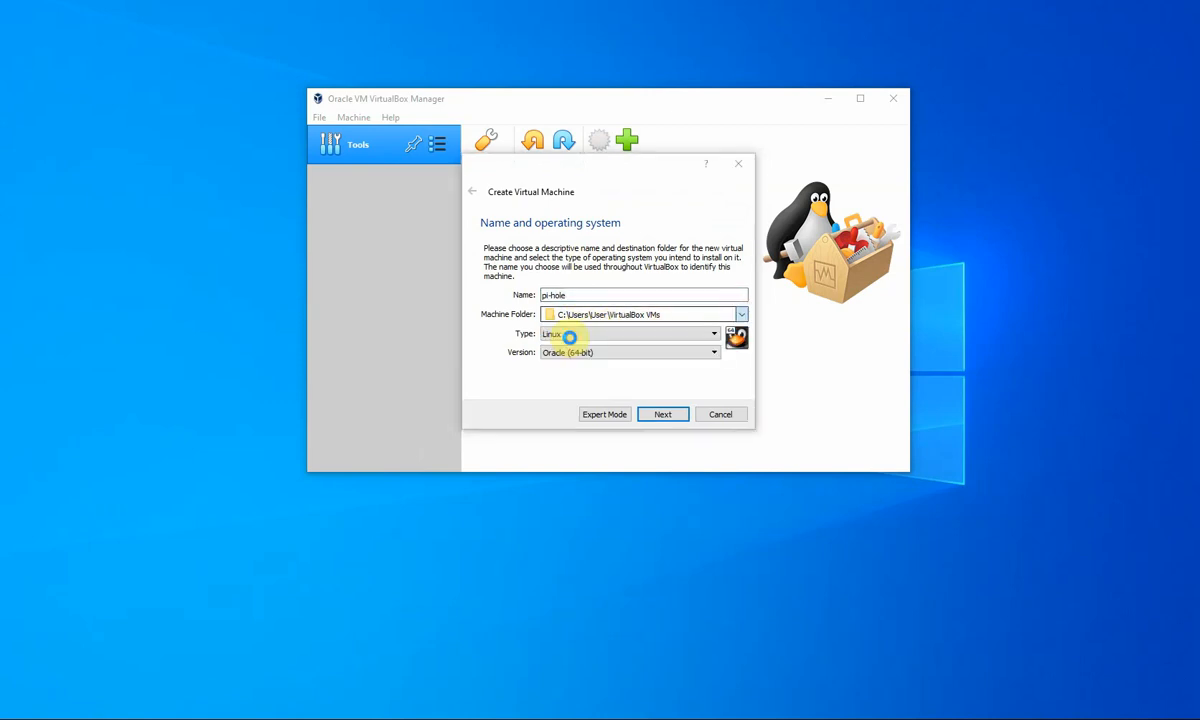
left_click(525, 443)
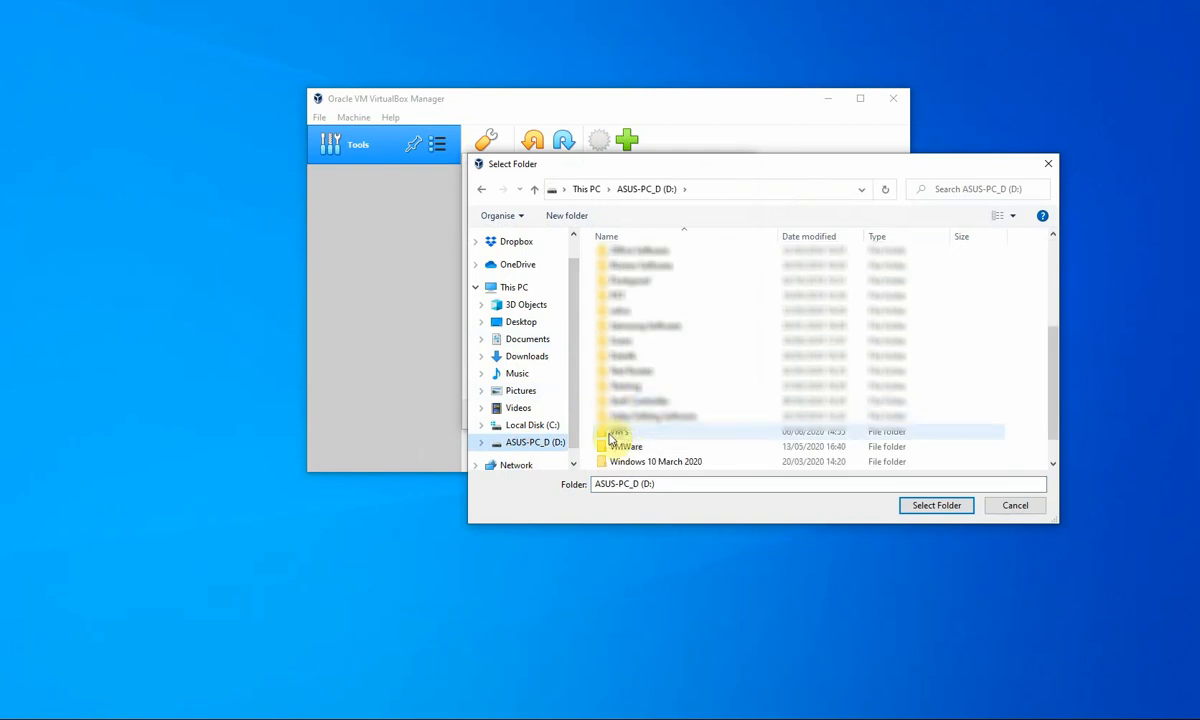
double_click(618, 432)
double_click(605, 278)
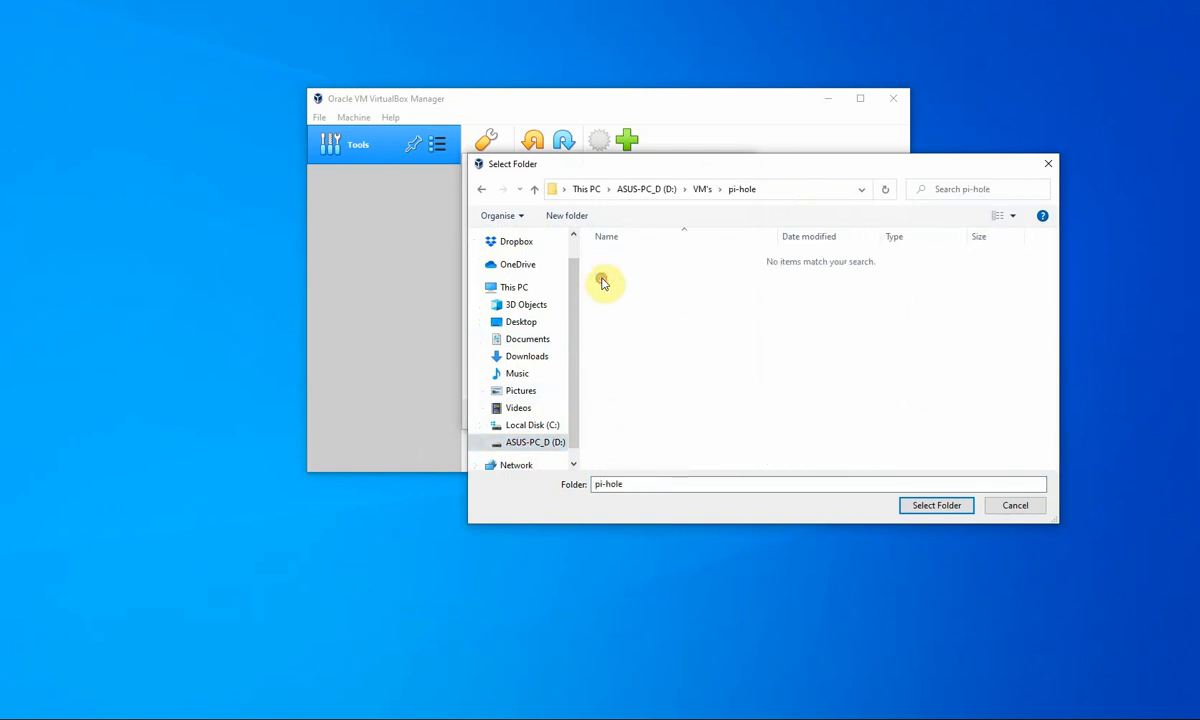
left_click(918, 506)
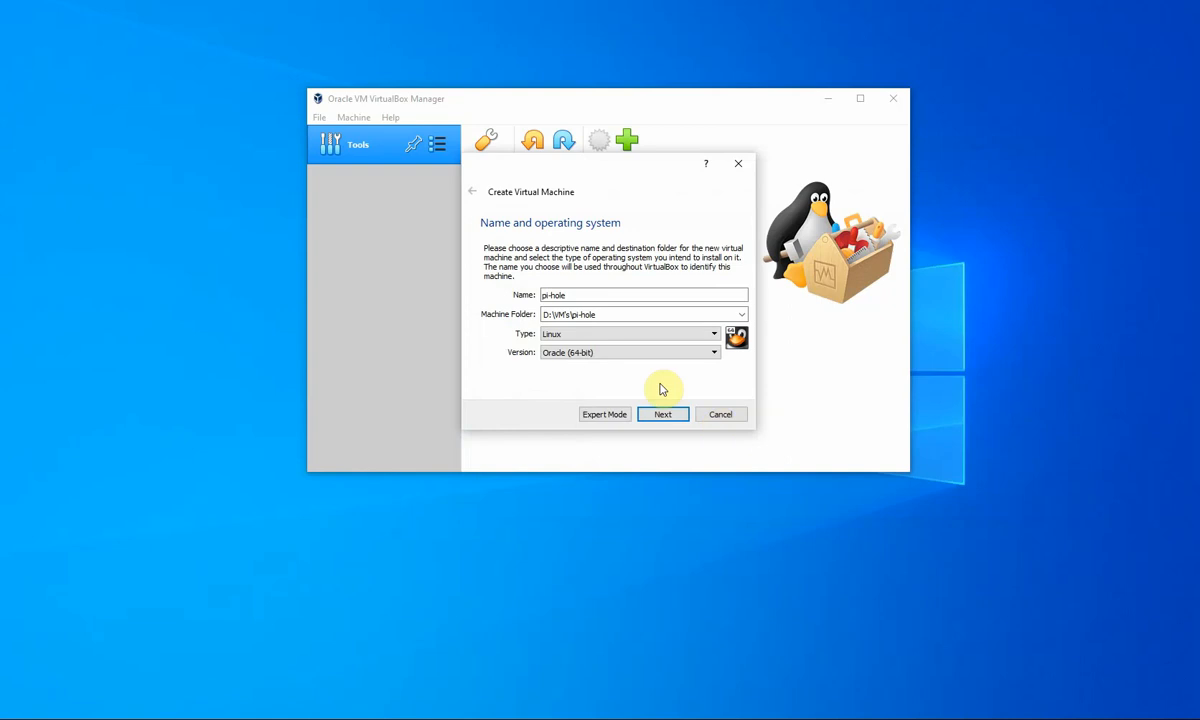
- Choose Debian (32-bit) as the version and continue to the memory step
left_click(579, 357)
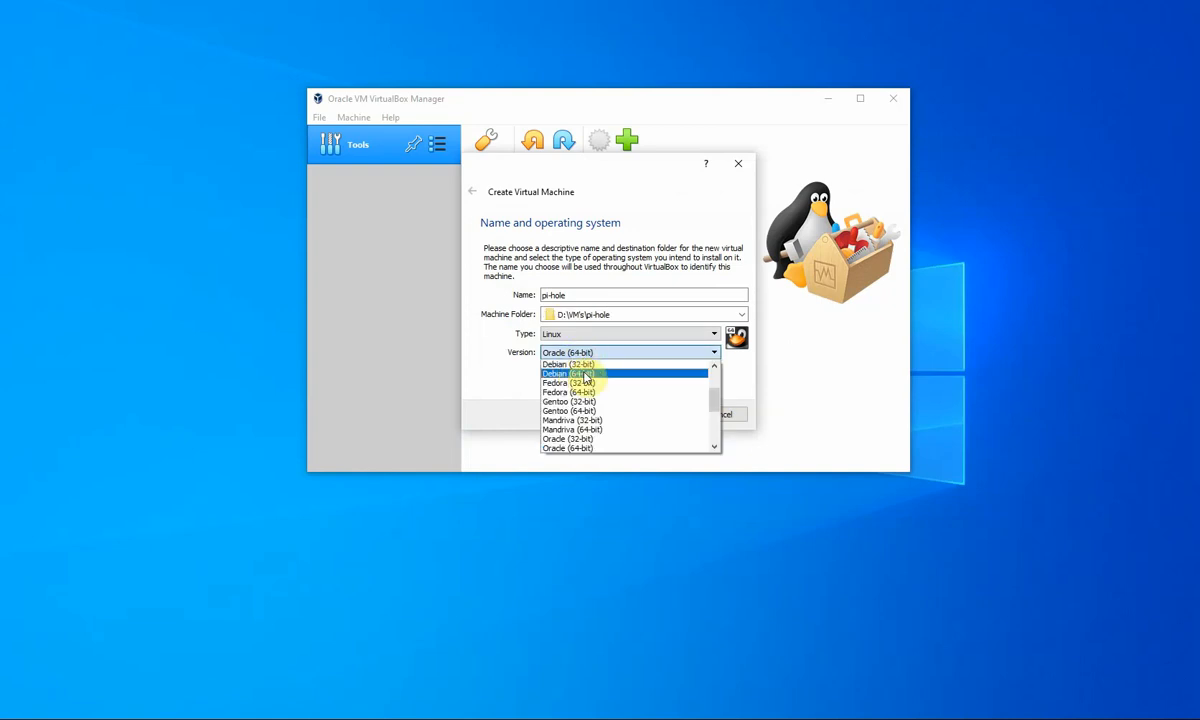
left_click(568, 365)
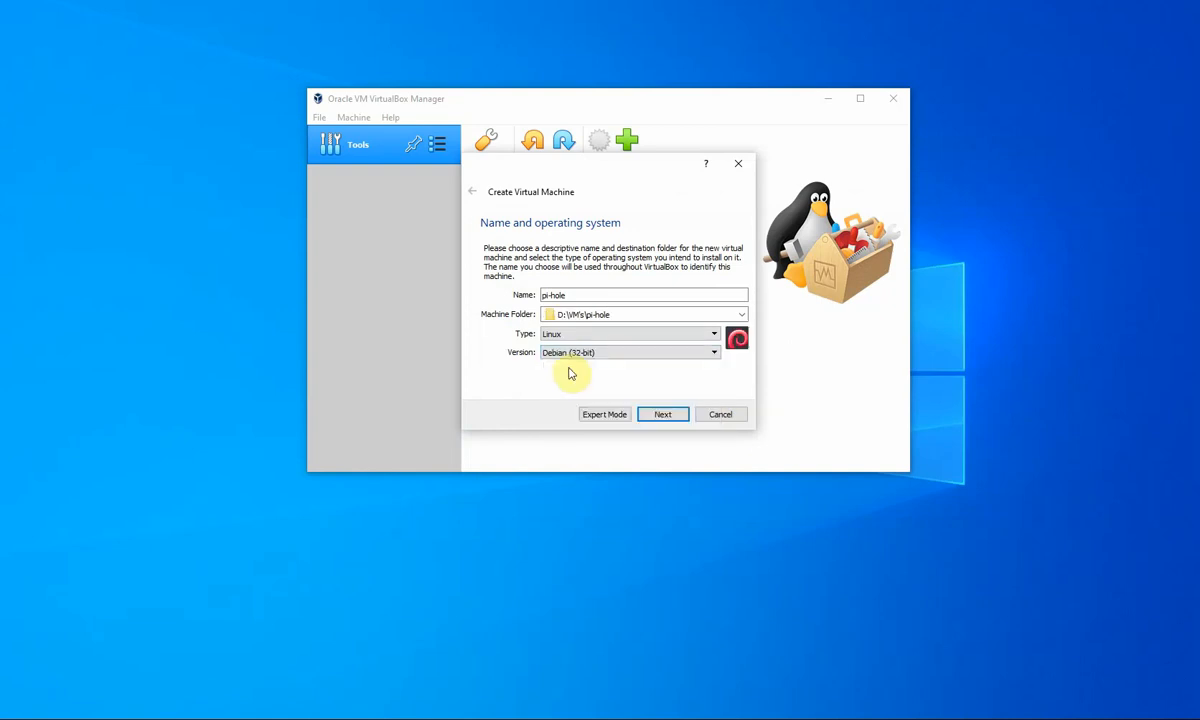
left_click(681, 420)
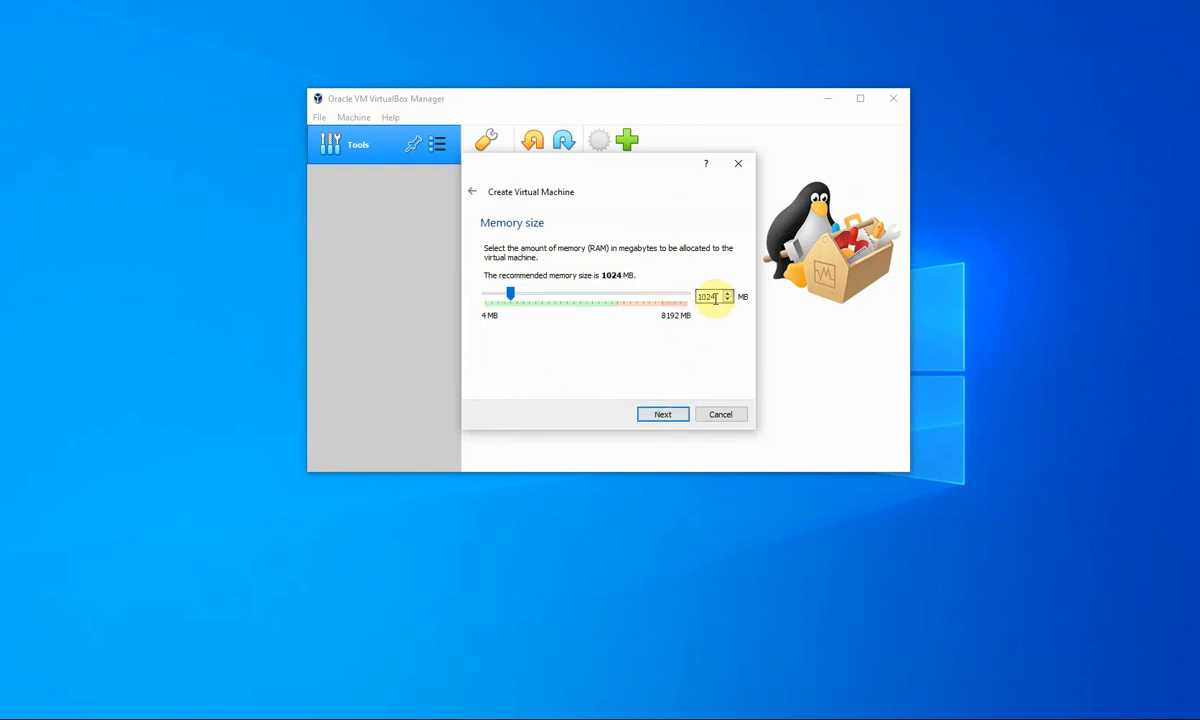
- Set memory to 2048 MB and choose to create a new virtual hard disk now
left_click_drag(715, 298, 632, 303)
type("20")
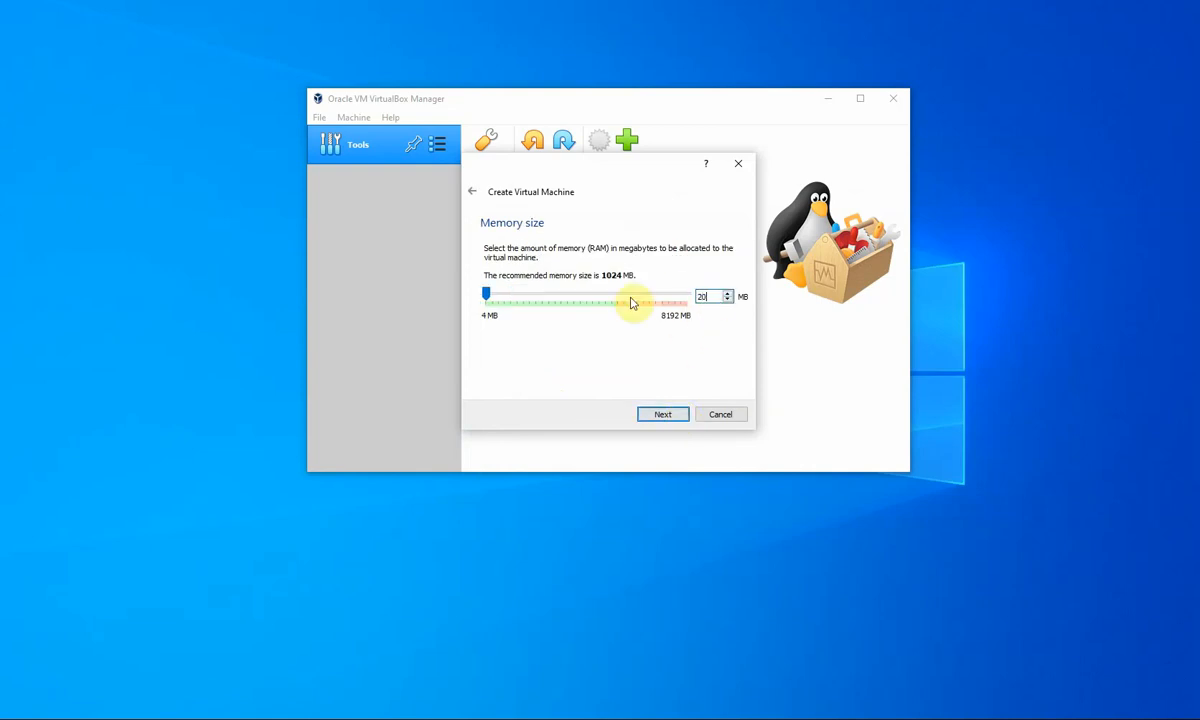
type("48")
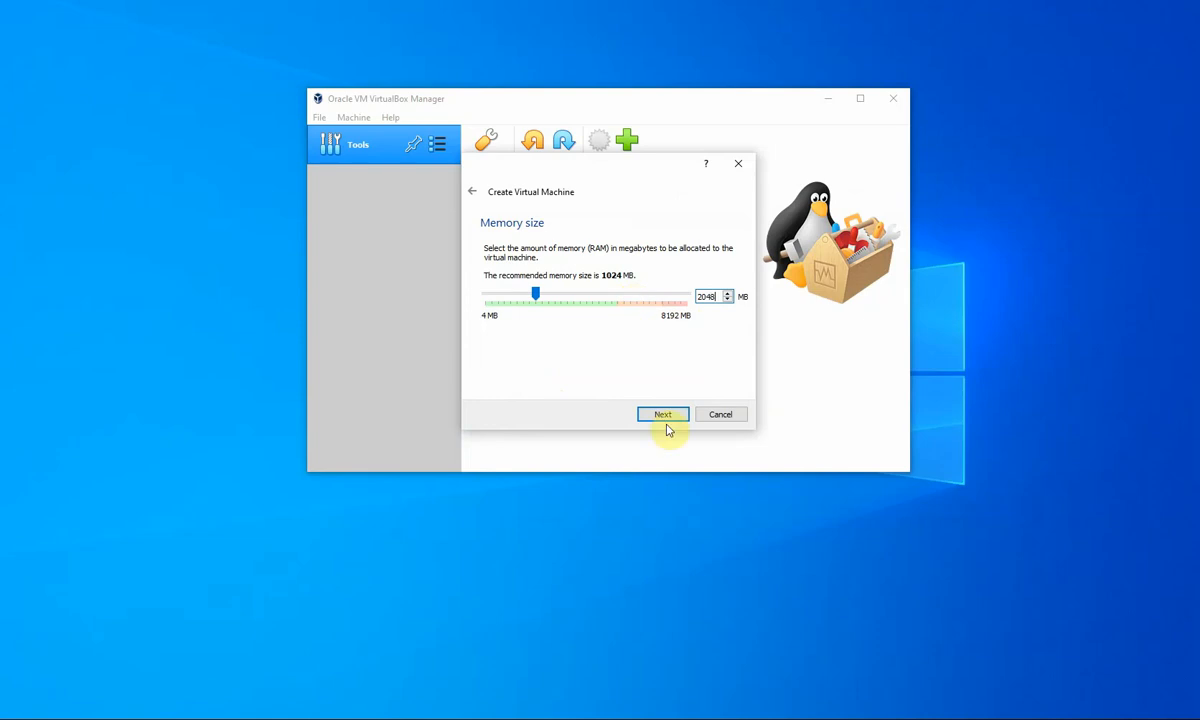
left_click(663, 417)
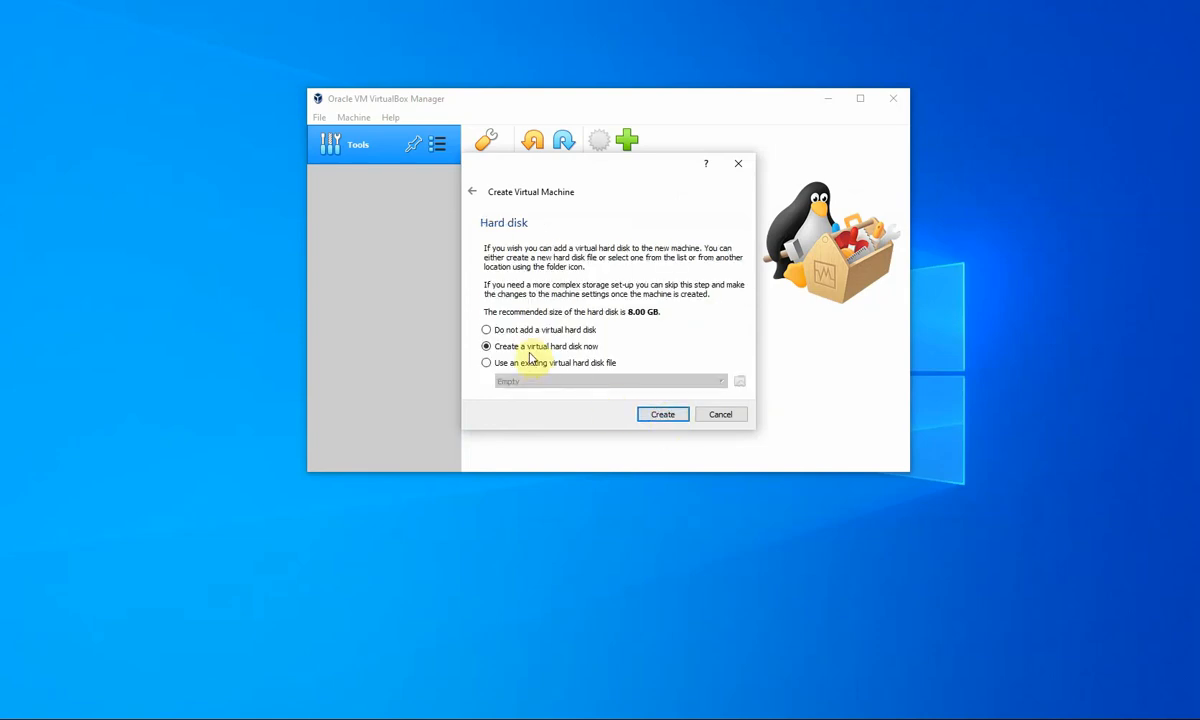
left_click(657, 416)
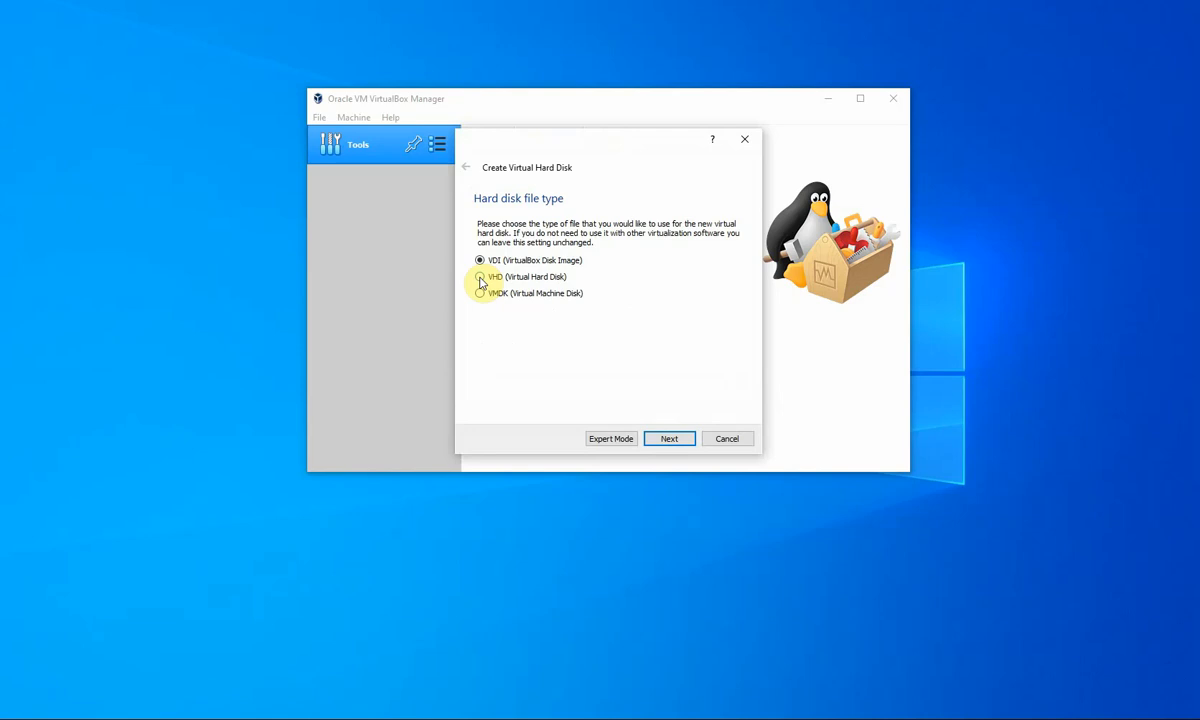
- Create a fixed-size 10.00 GB VHD disk, then open the pi-hole machine's settings
left_click(480, 278)
left_click(676, 440)
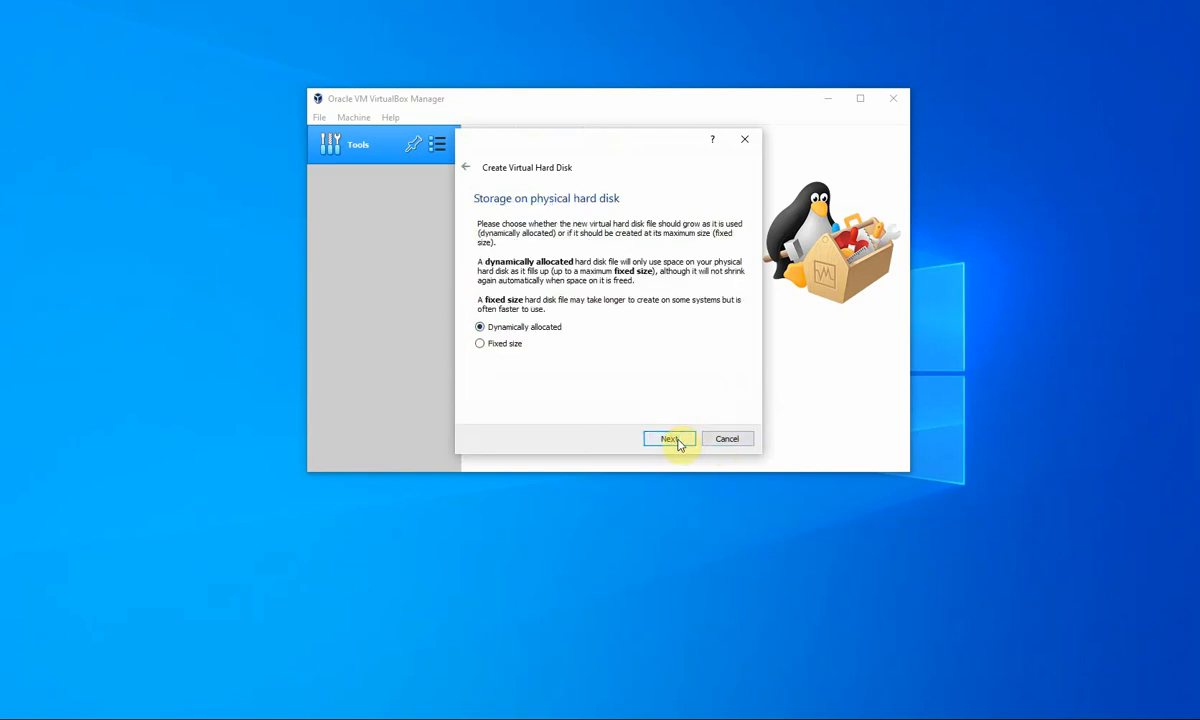
left_click(481, 345)
left_click(672, 439)
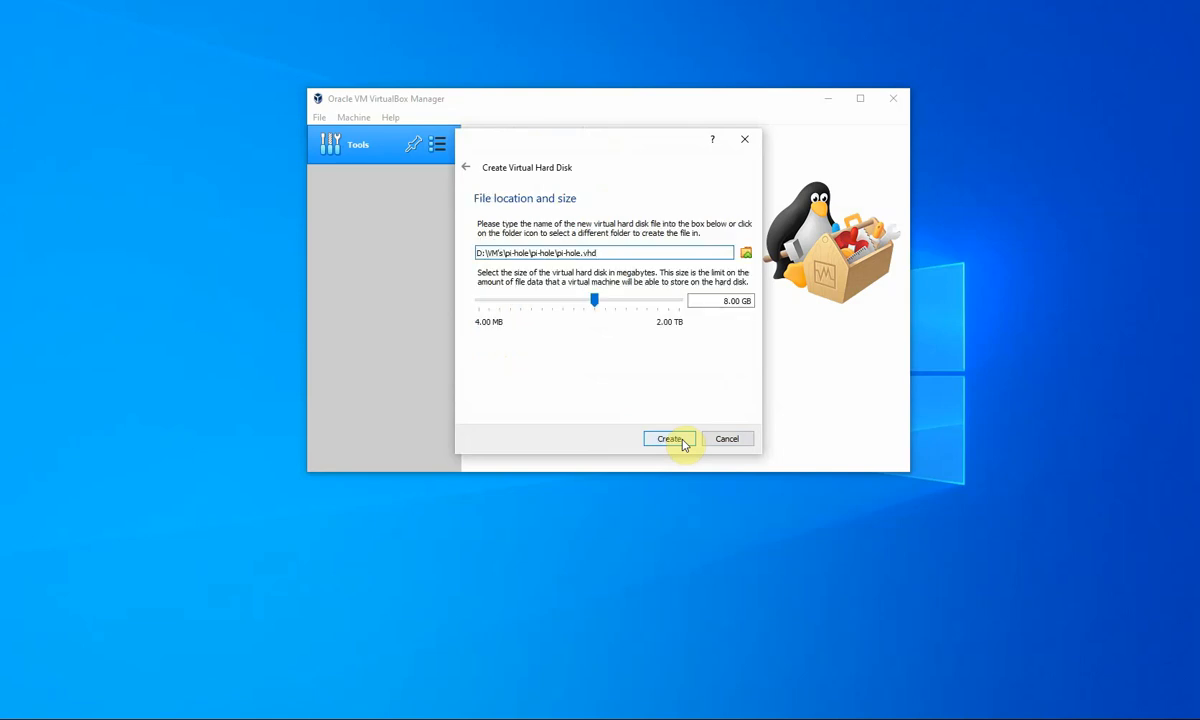
left_click(720, 301)
key("Delete")
key("Delete")
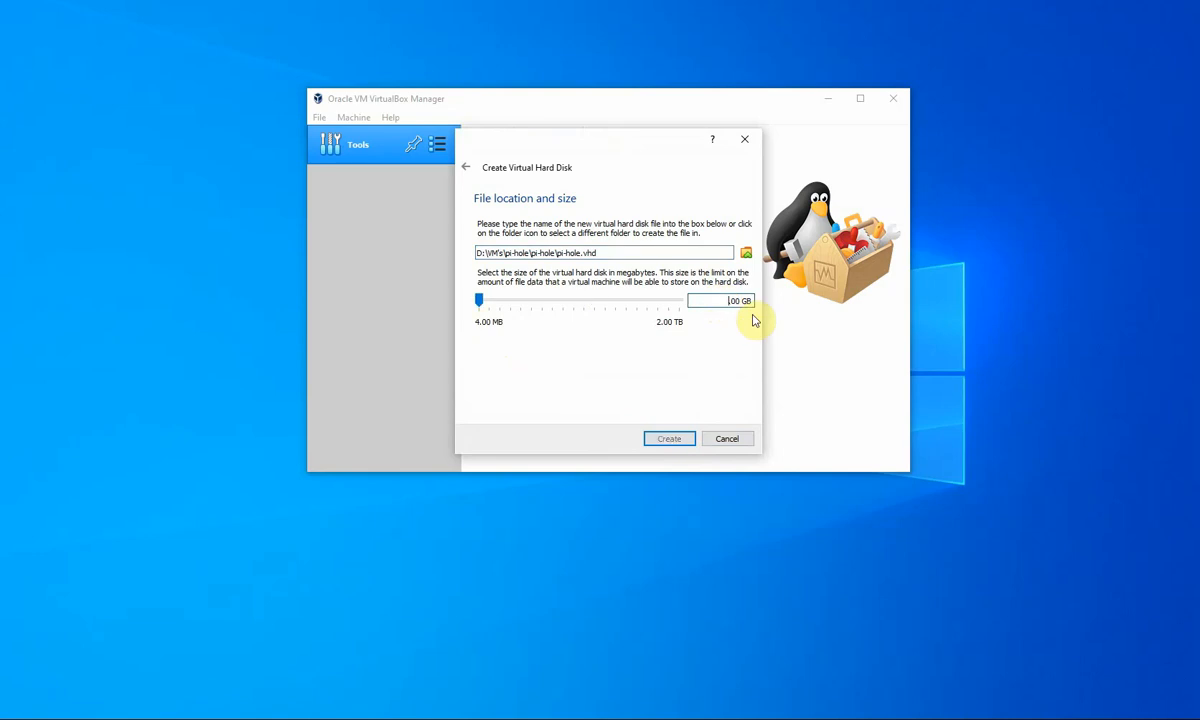
type("10")
left_click(670, 441)
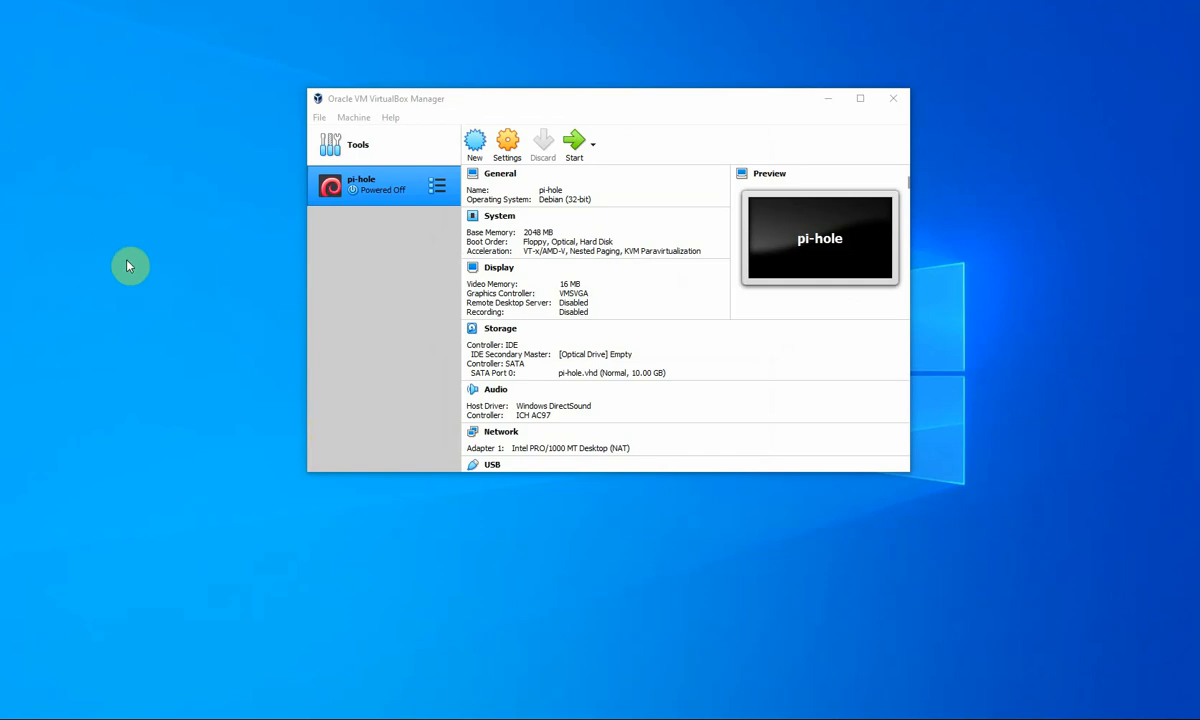
left_click(507, 151)
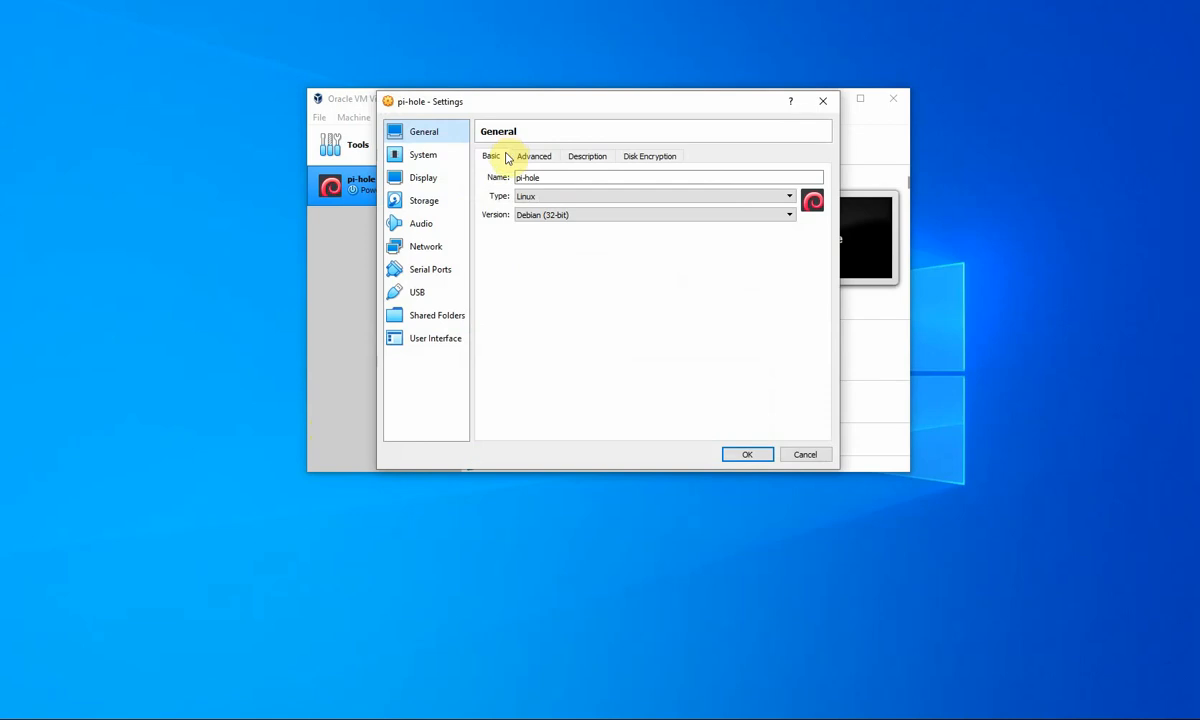
- Raise the VM's processor count to 2 in the System settings
left_click(418, 156)
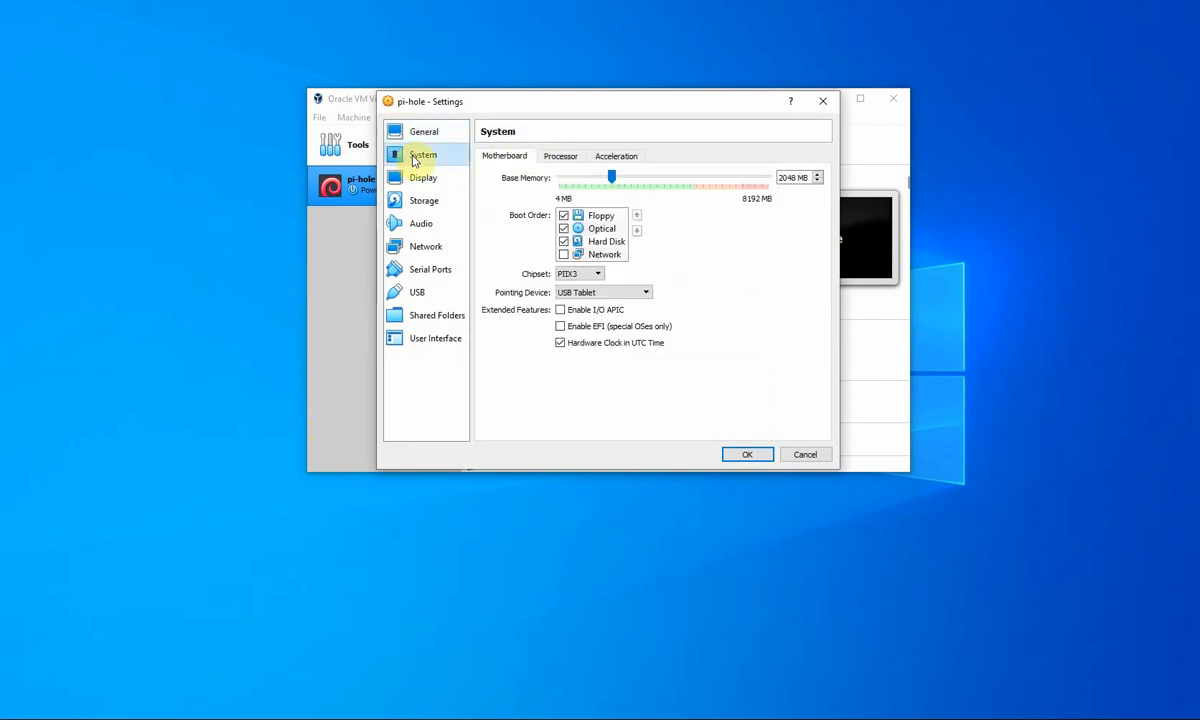
left_click(559, 157)
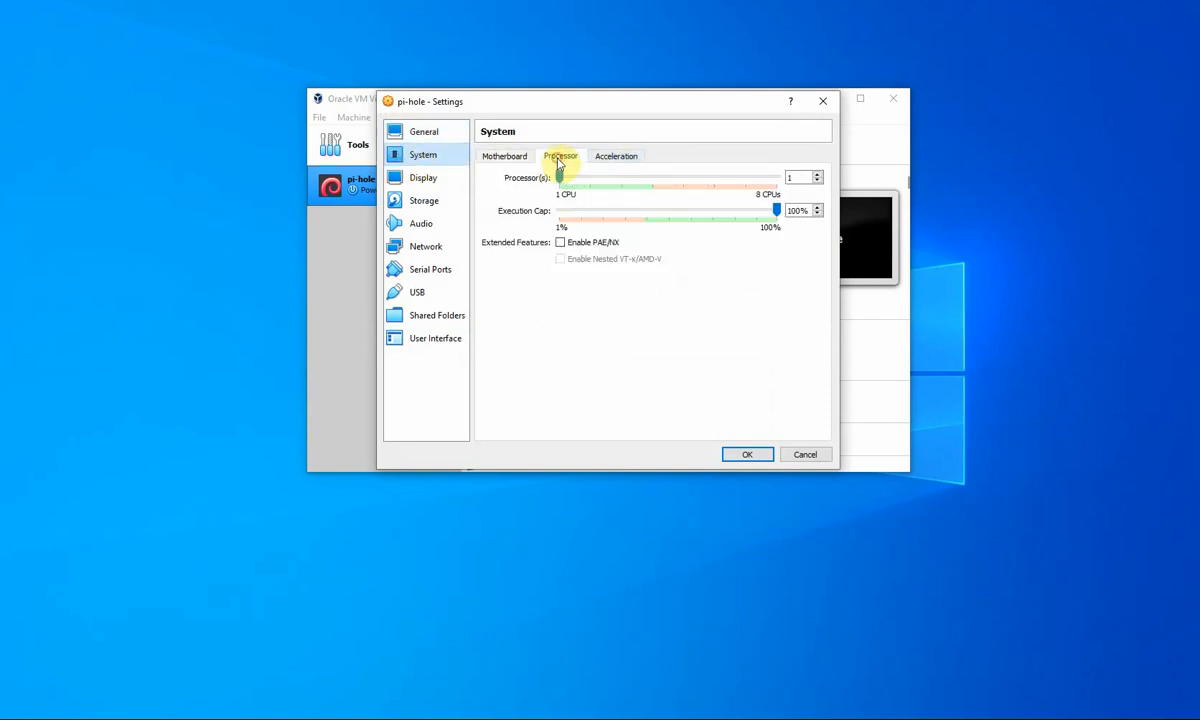
left_click(818, 174)
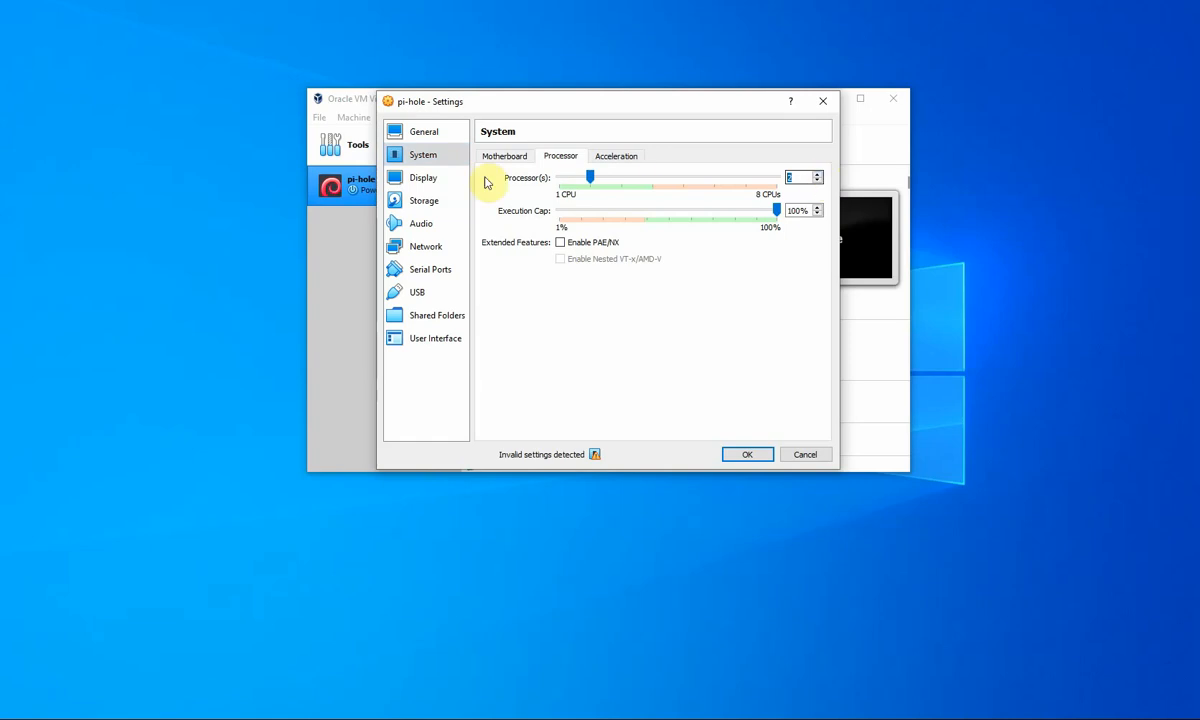
- Attach network adapter 1 as Bridged Adapter on the Realtek PCIe GBE Family Controller
left_click(423, 247)
left_click(590, 195)
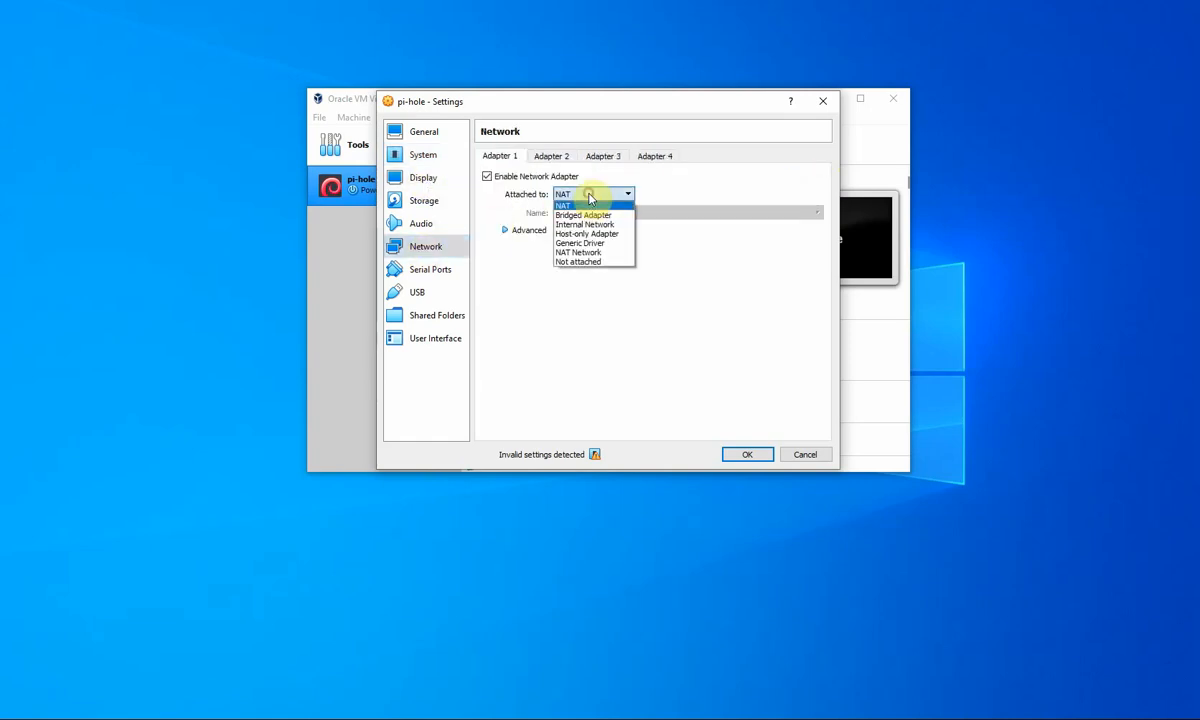
left_click(588, 214)
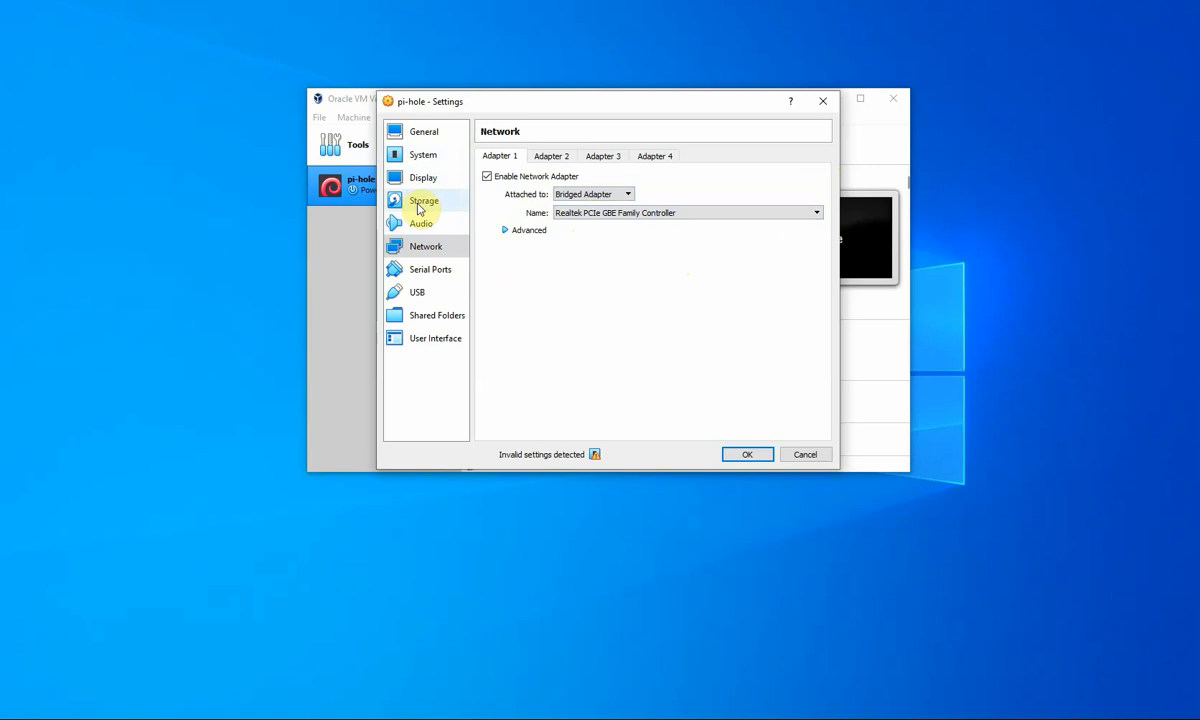
left_click(421, 201)
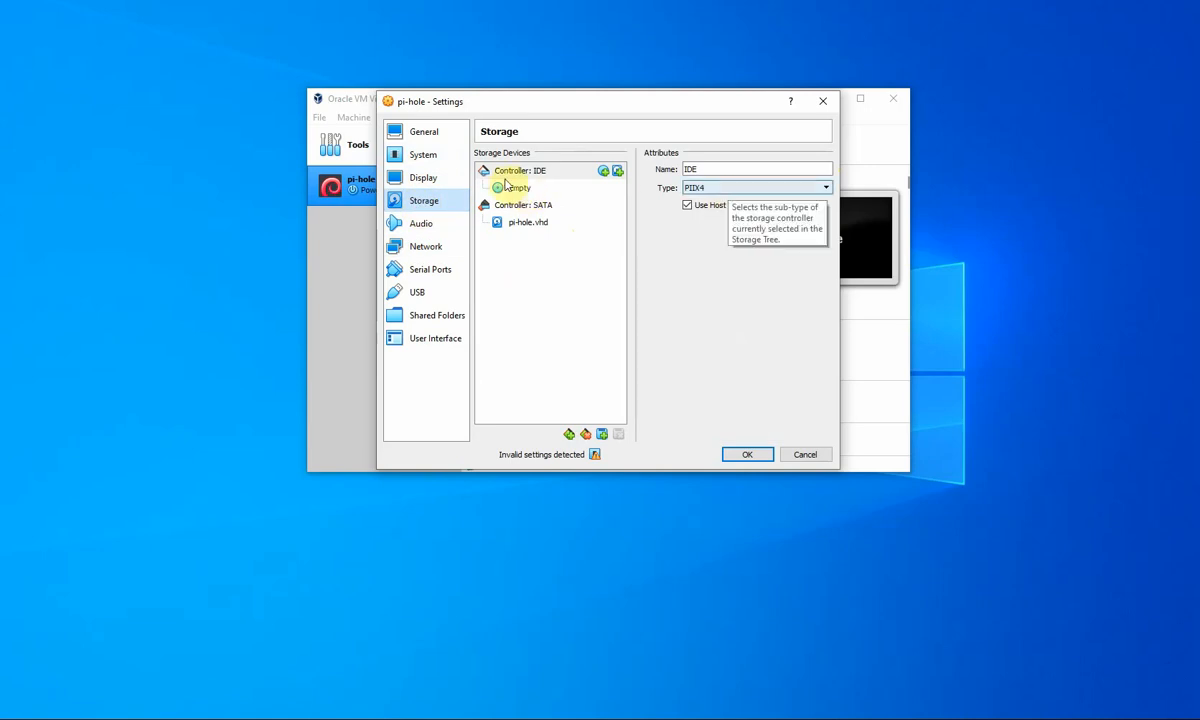
- Load debian-9.12.0-i386-netinst.iso into the empty optical drive and save the settings with OK
left_click(518, 187)
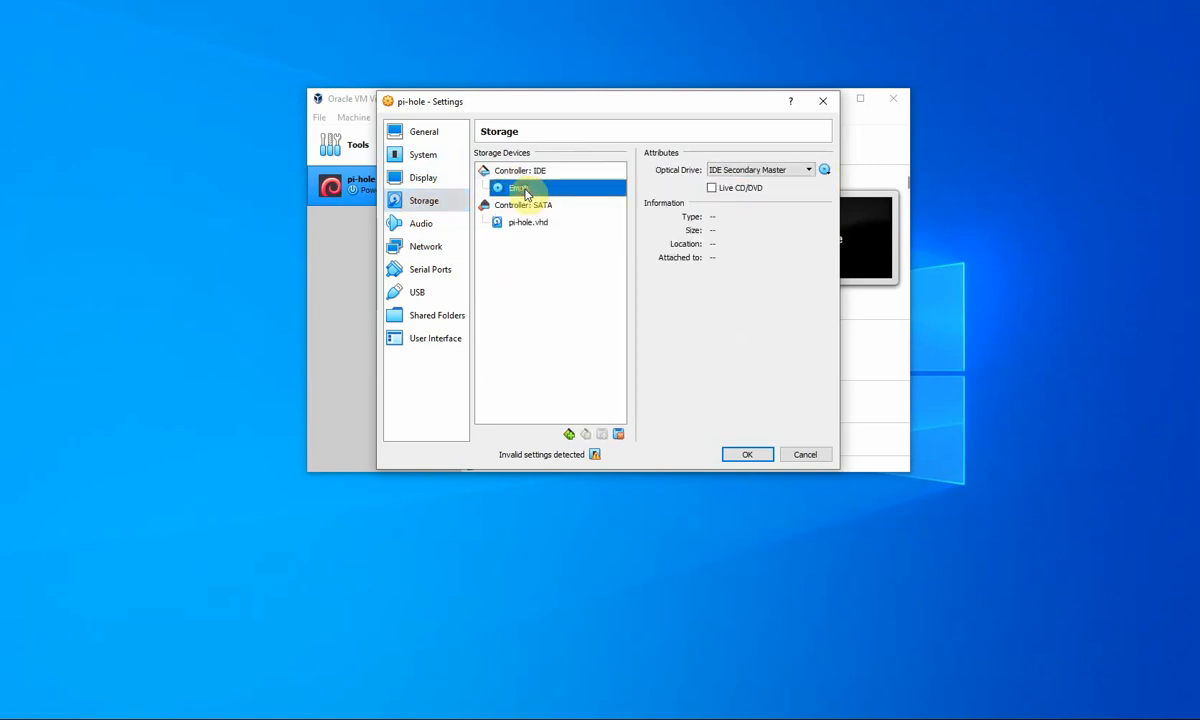
left_click(823, 171)
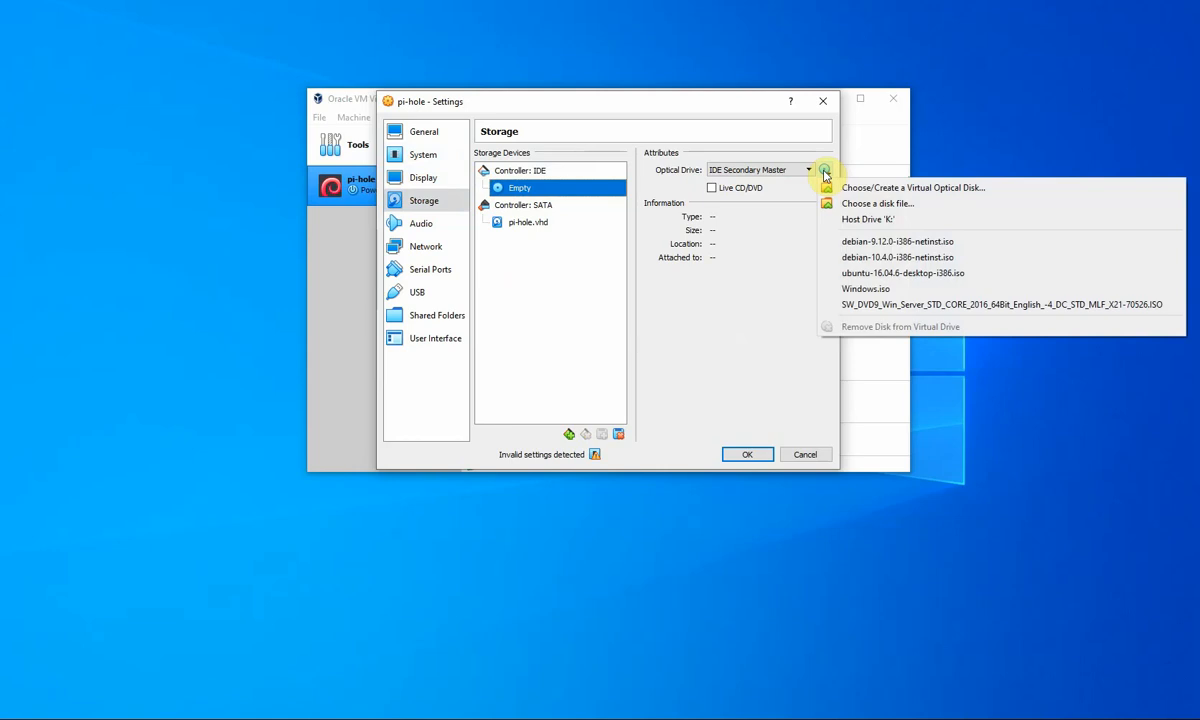
left_click(877, 242)
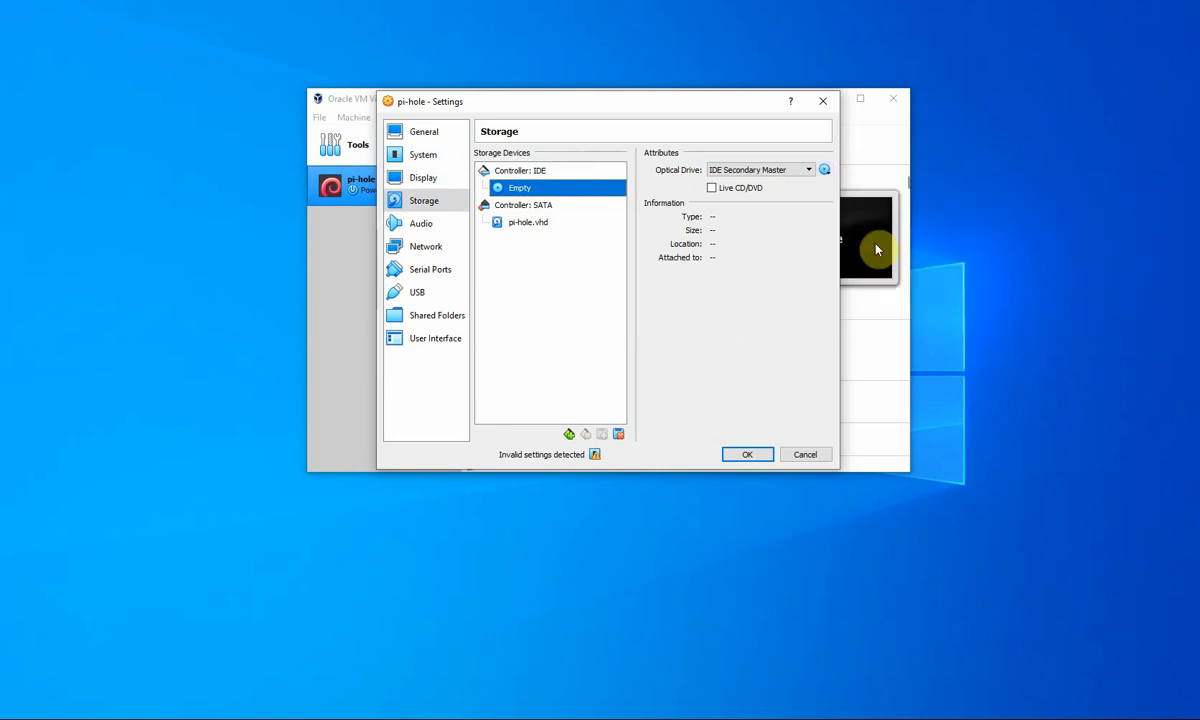
left_click(825, 172)
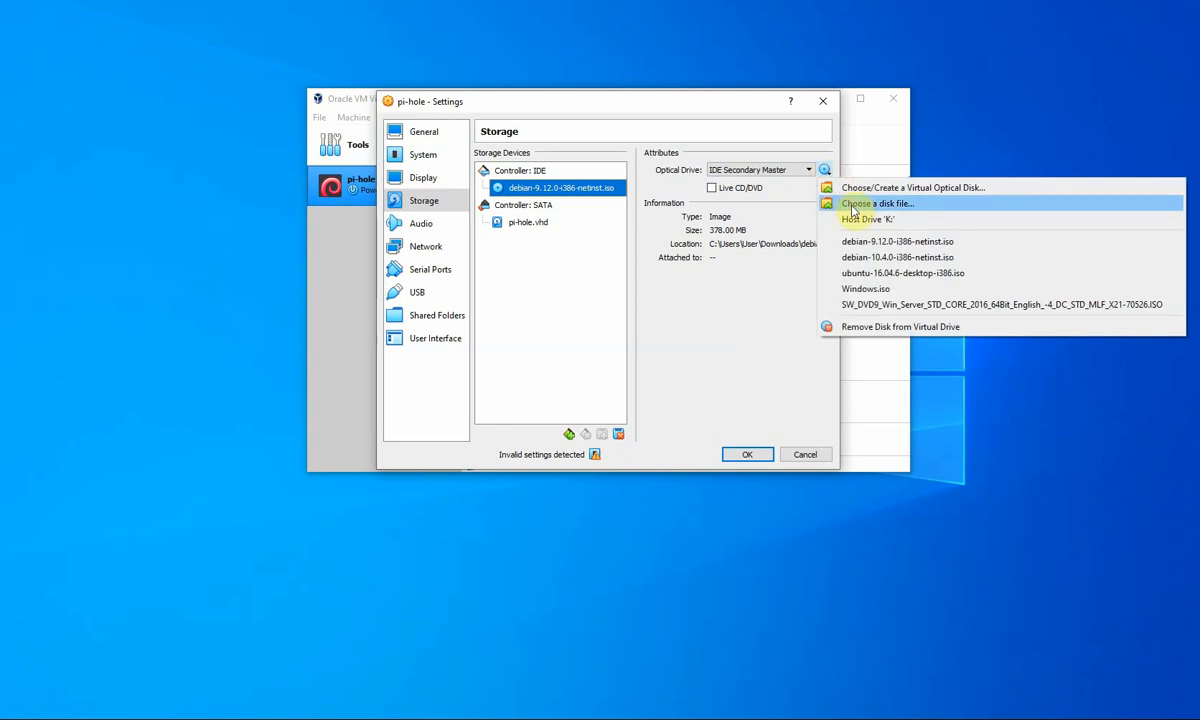
left_click(856, 189)
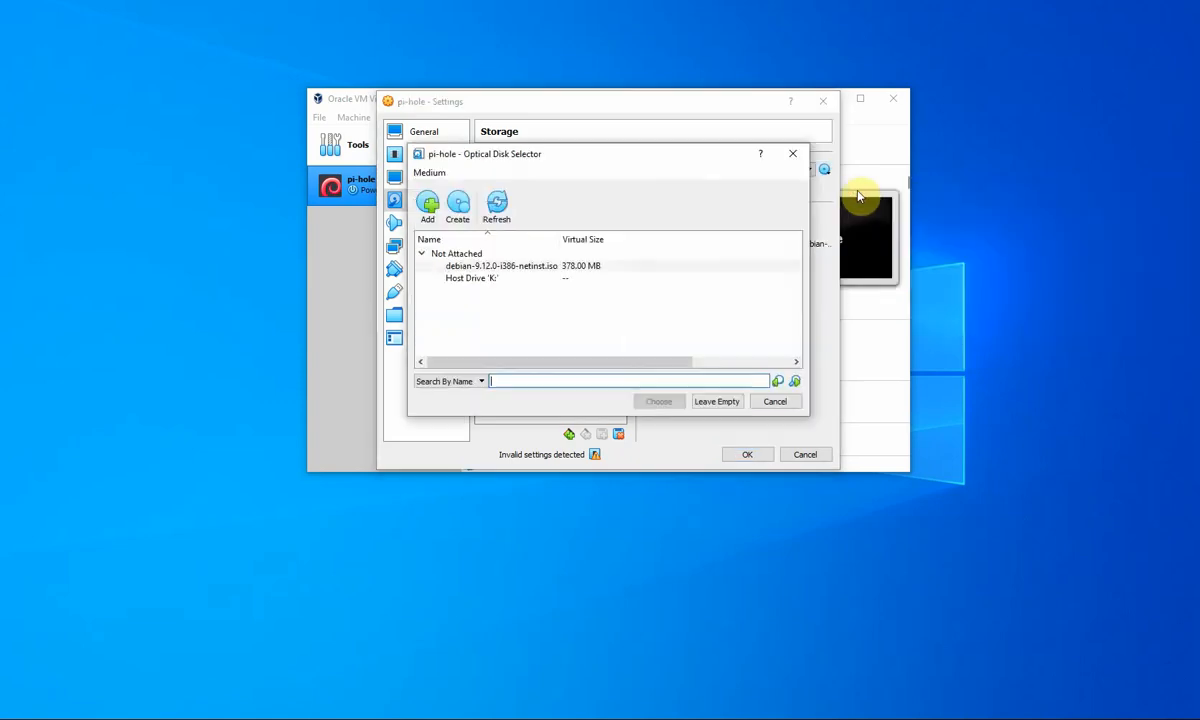
left_click(428, 206)
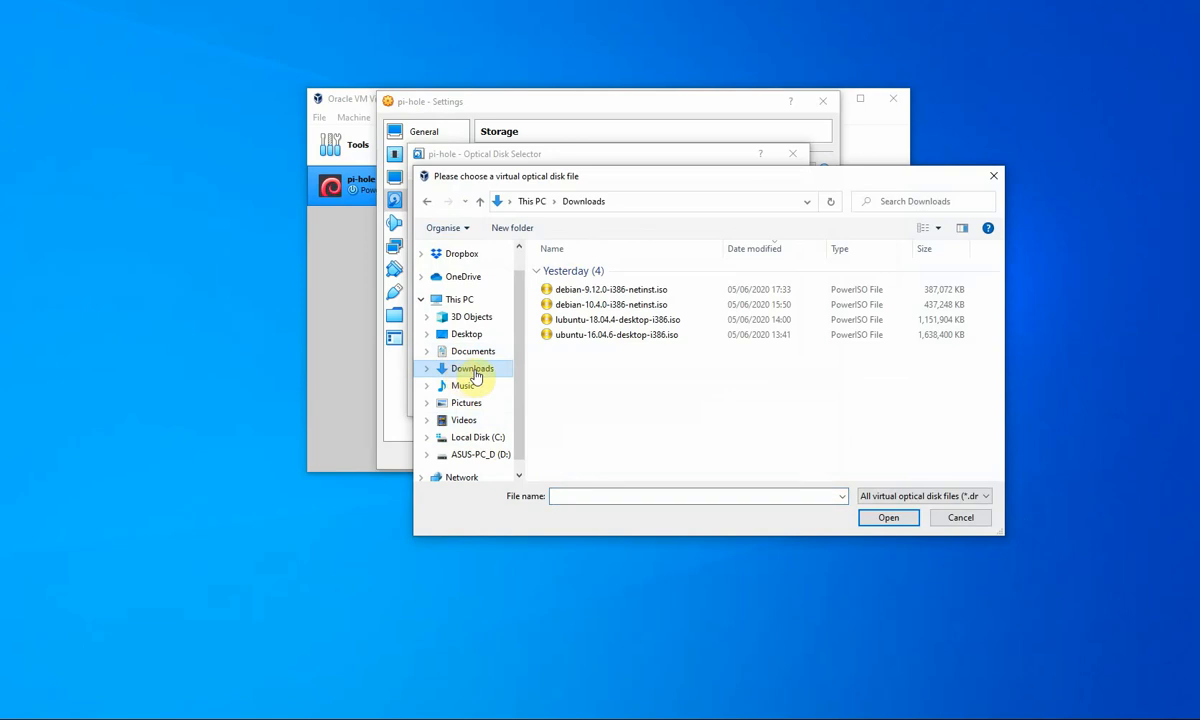
left_click(562, 291)
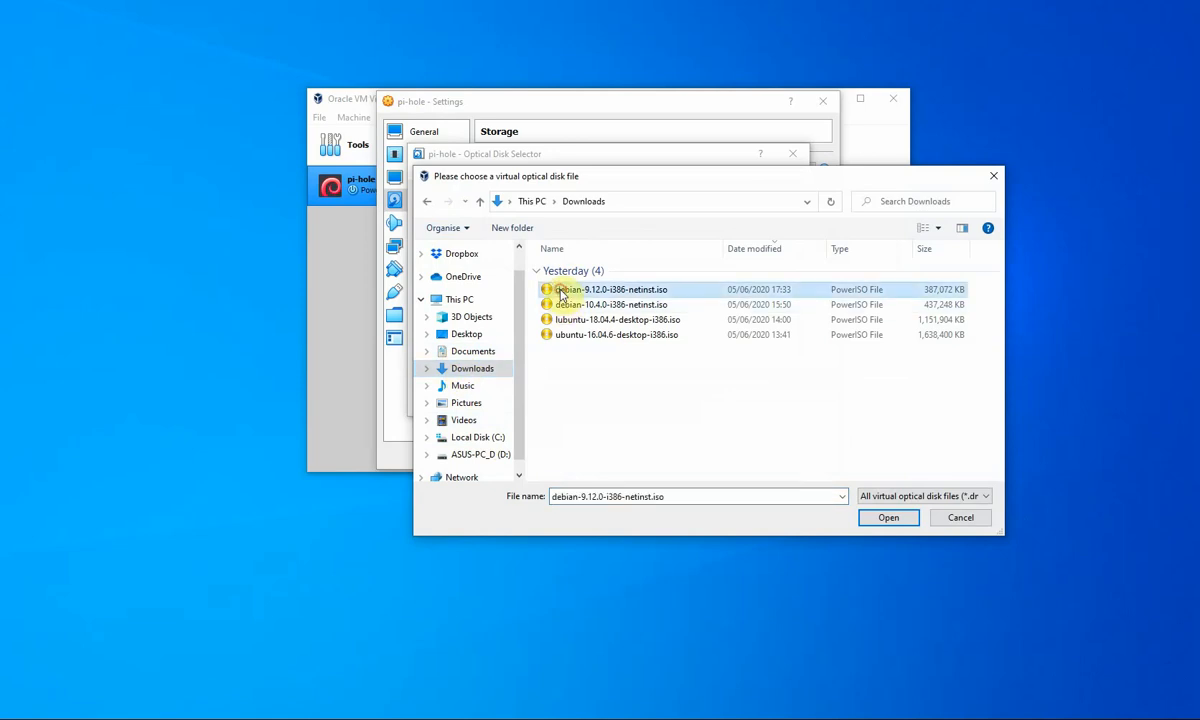
left_click(886, 517)
double_click(481, 268)
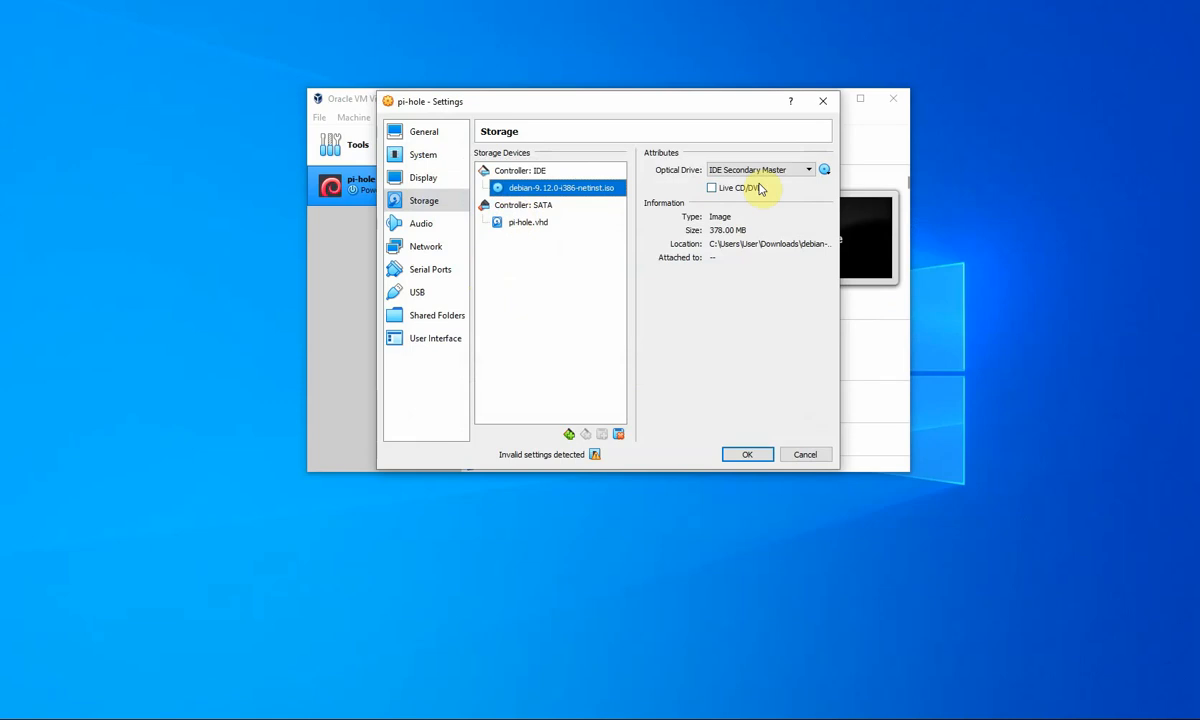
left_click(757, 455)
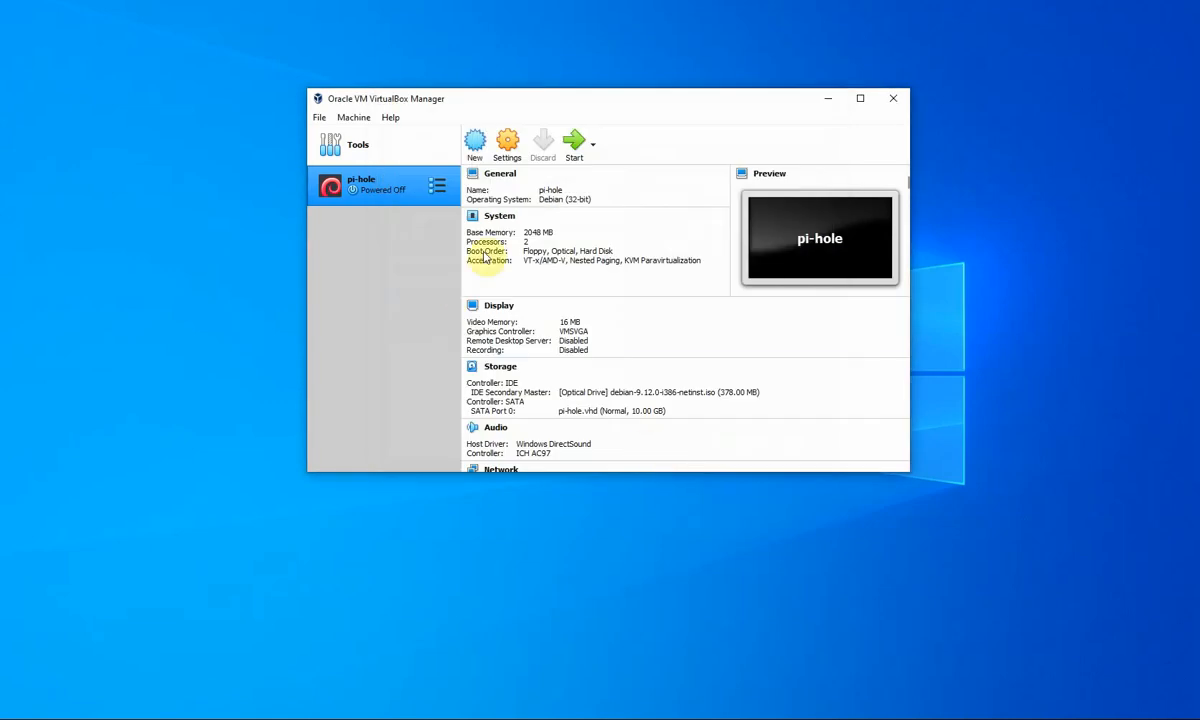
- Launch the pi-hole VM, reposition its window, and capture input at the Debian boot menu
left_click(574, 147)
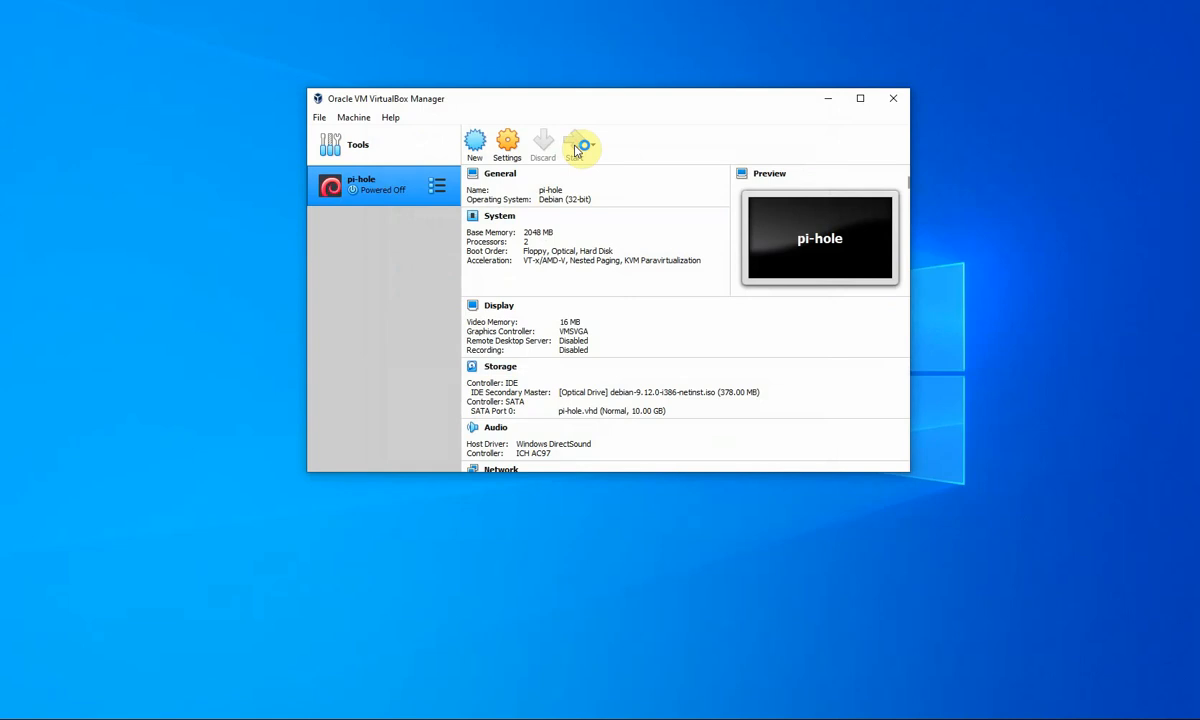
double_click(385, 197)
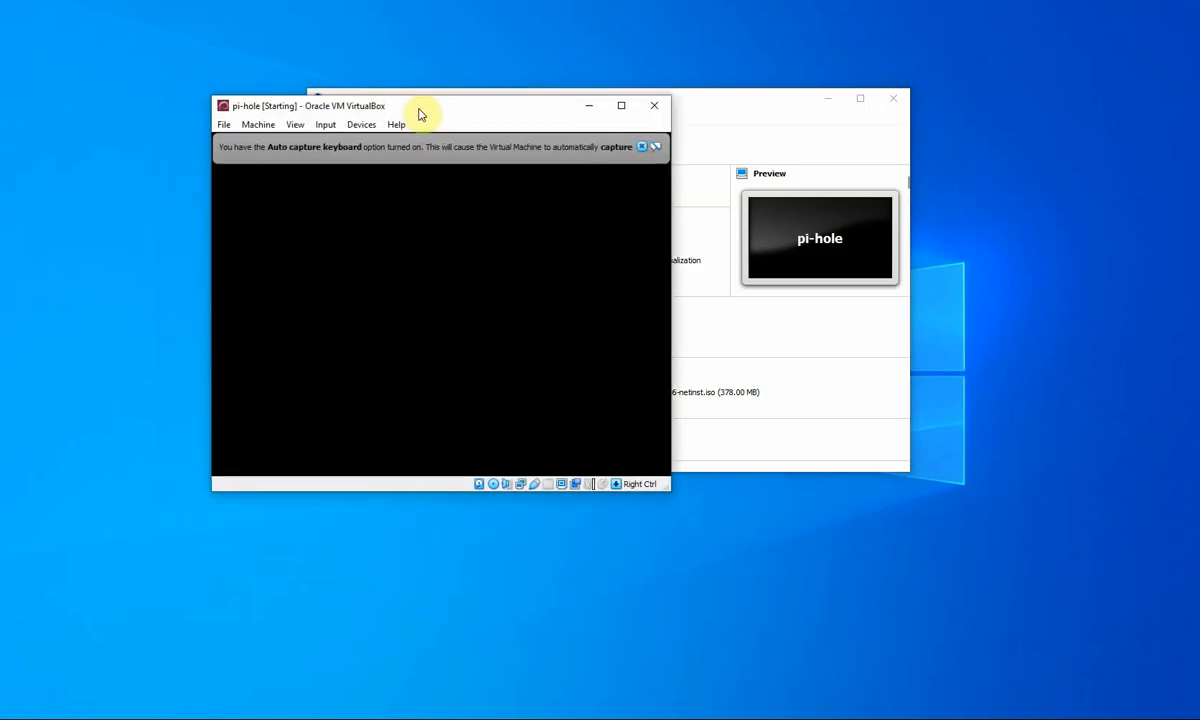
left_click(829, 99)
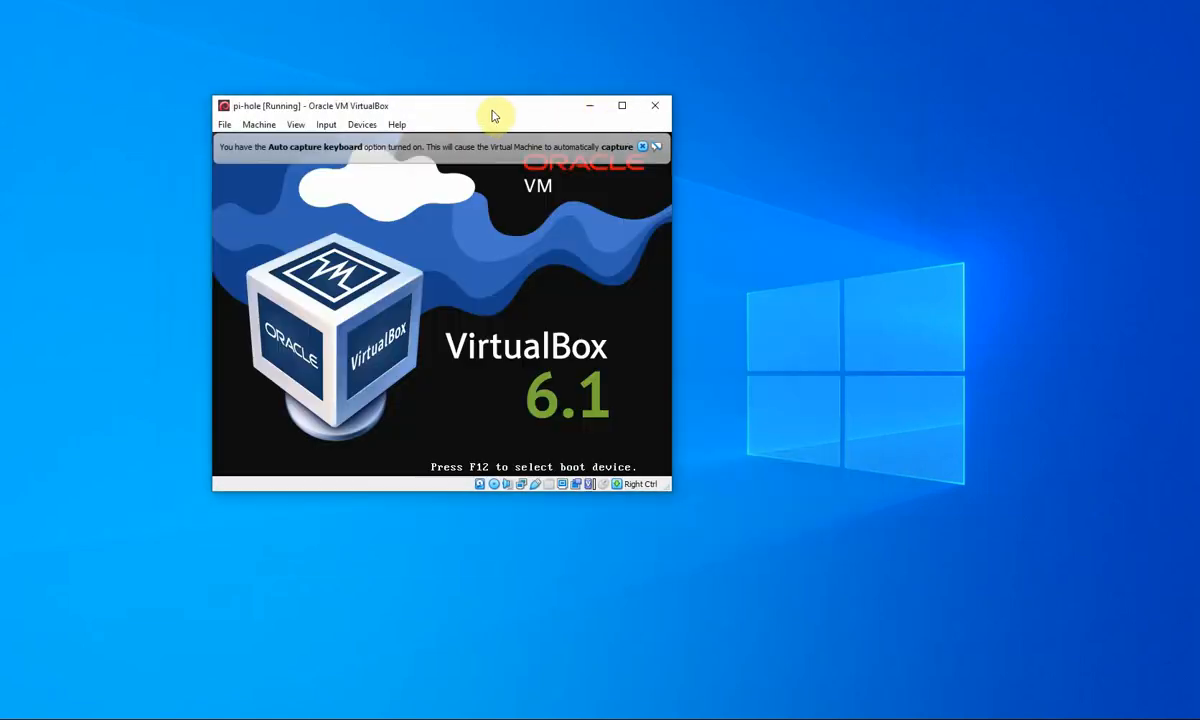
left_click_drag(492, 117, 548, 79)
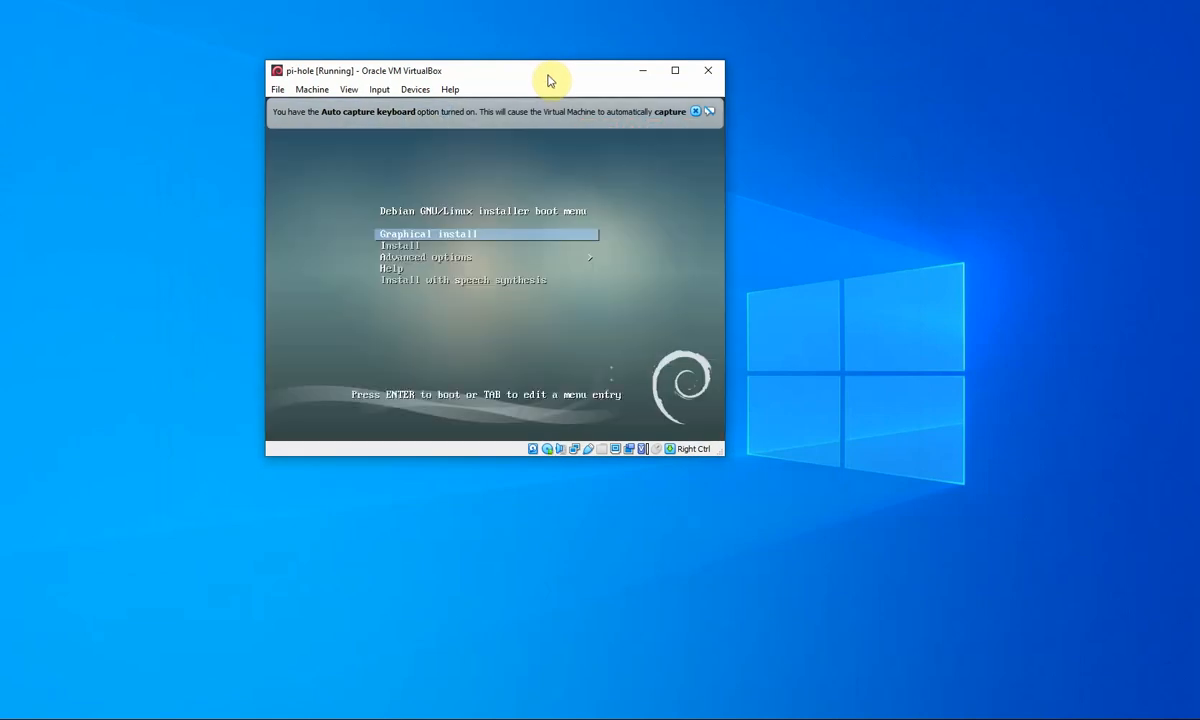
left_click(447, 241)
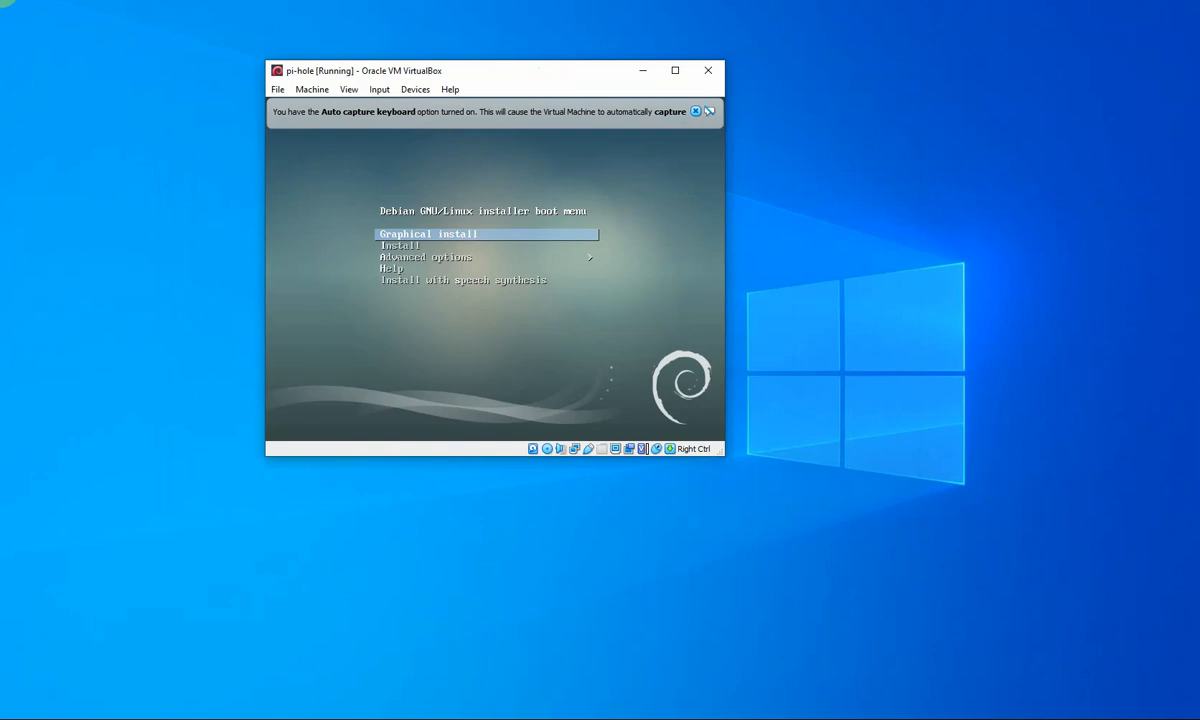
- Start Graphical install, dismiss both notices, and pick English with United Kingdom as location
key("Return")
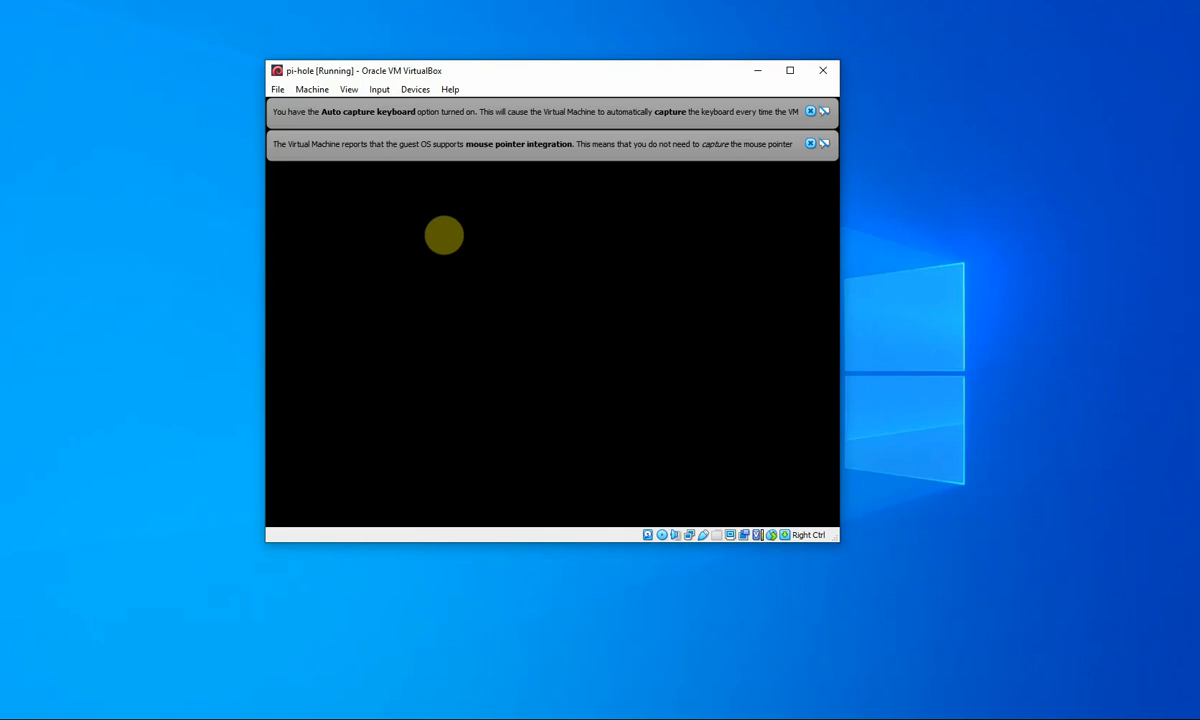
left_click(810, 111)
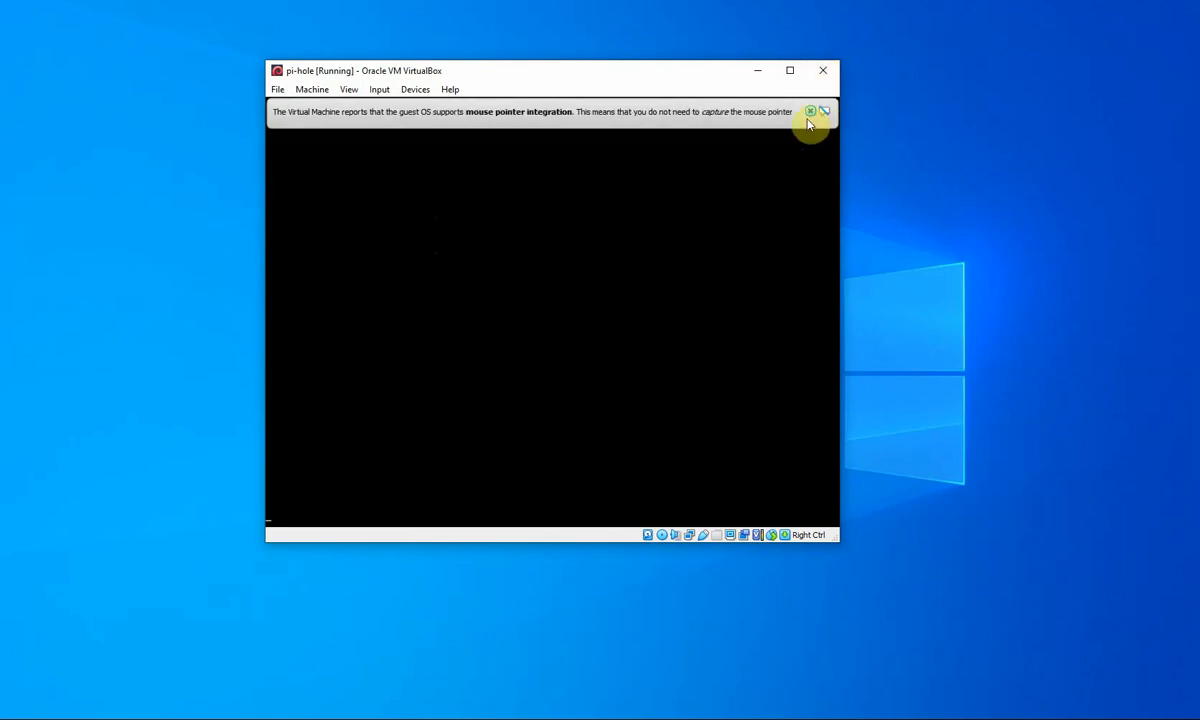
left_click(810, 111)
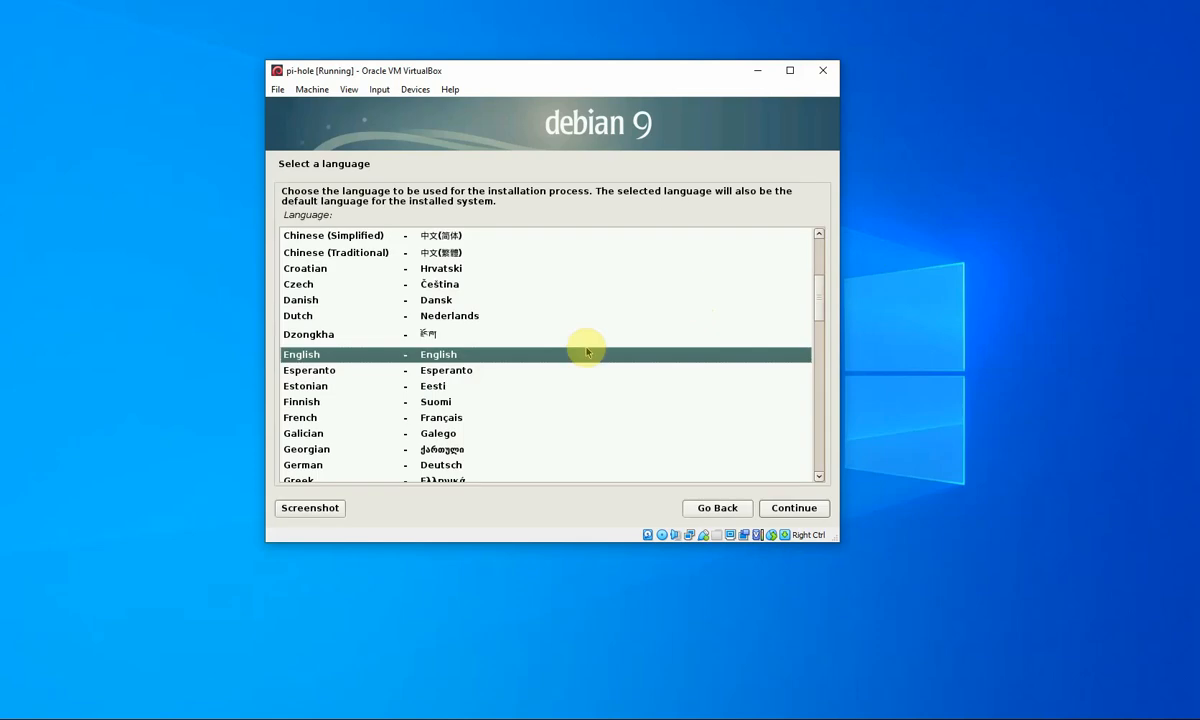
double_click(587, 351)
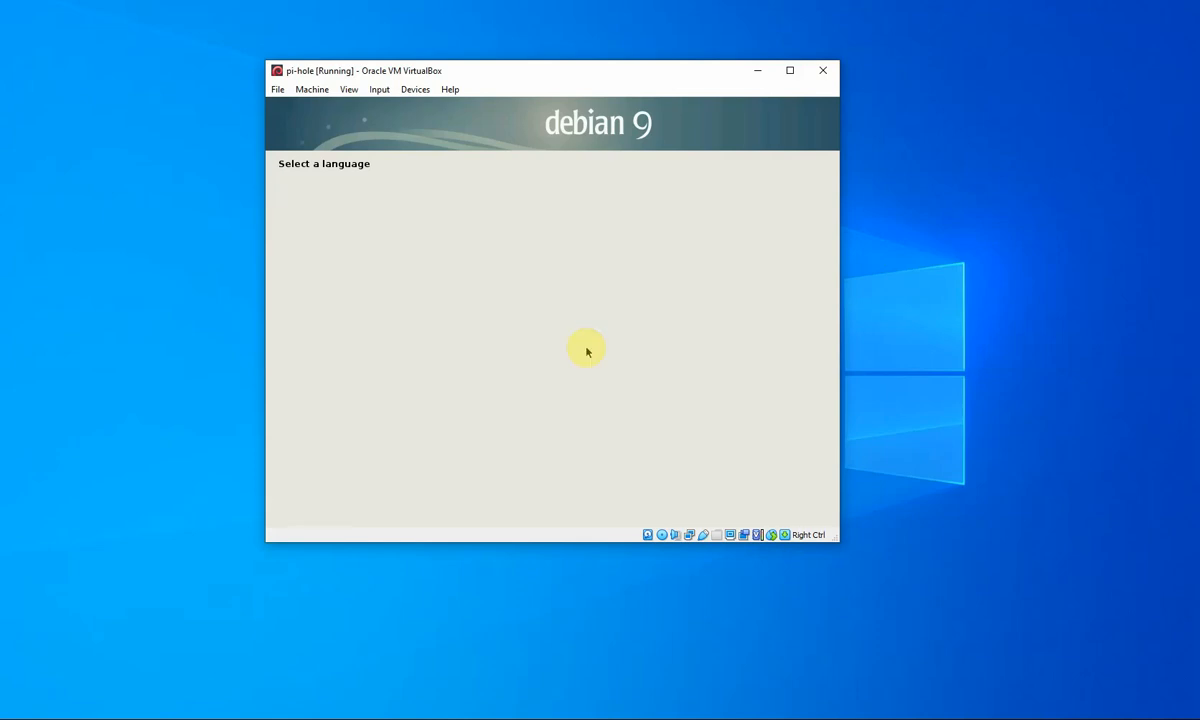
key("Up")
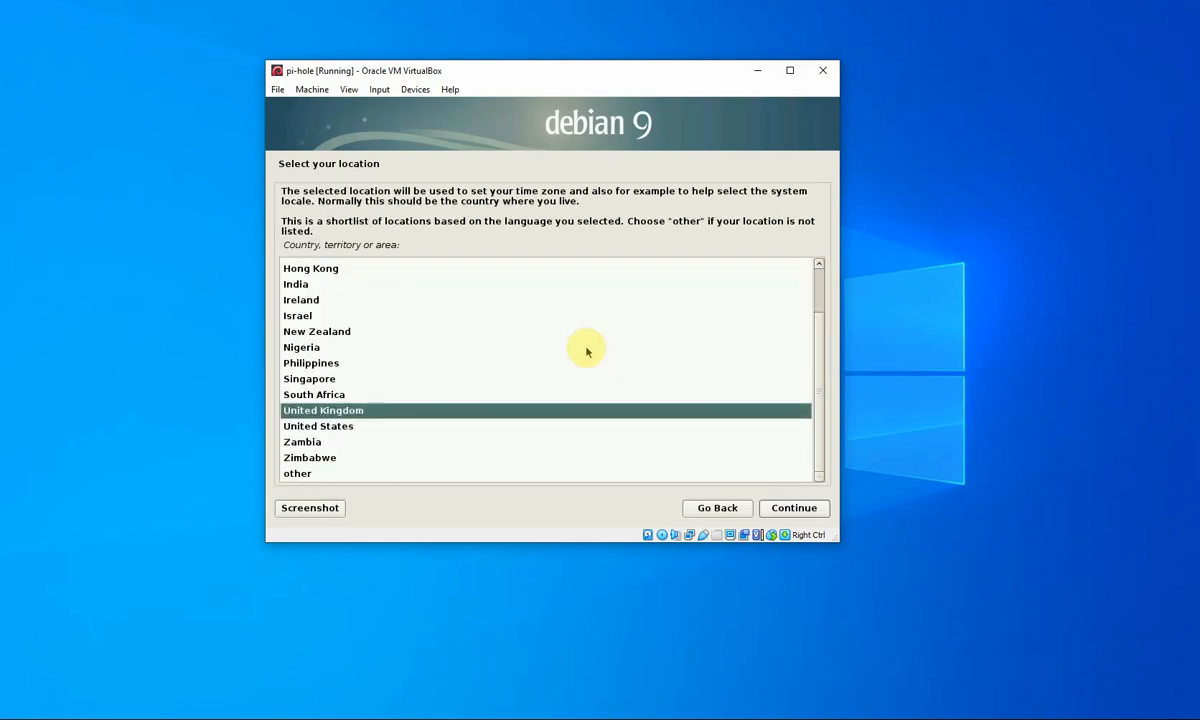
key("Return")
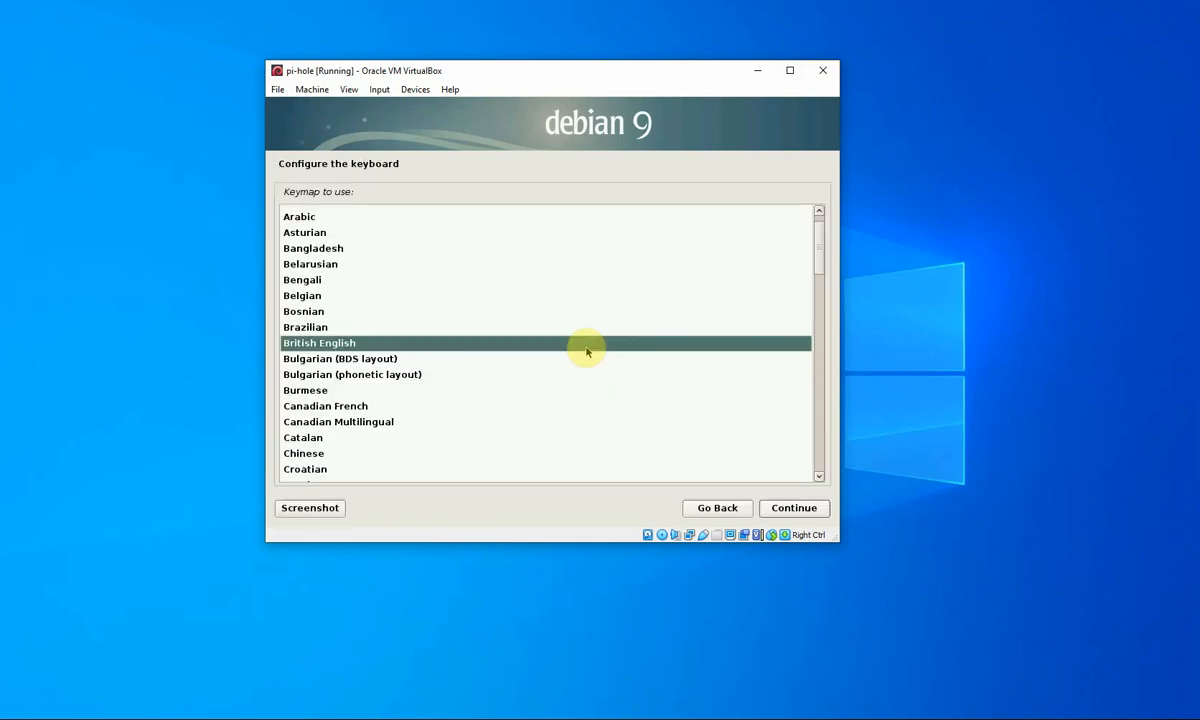
- Accept the British English keymap and let DHCP network autoconfiguration finish
key("Return")
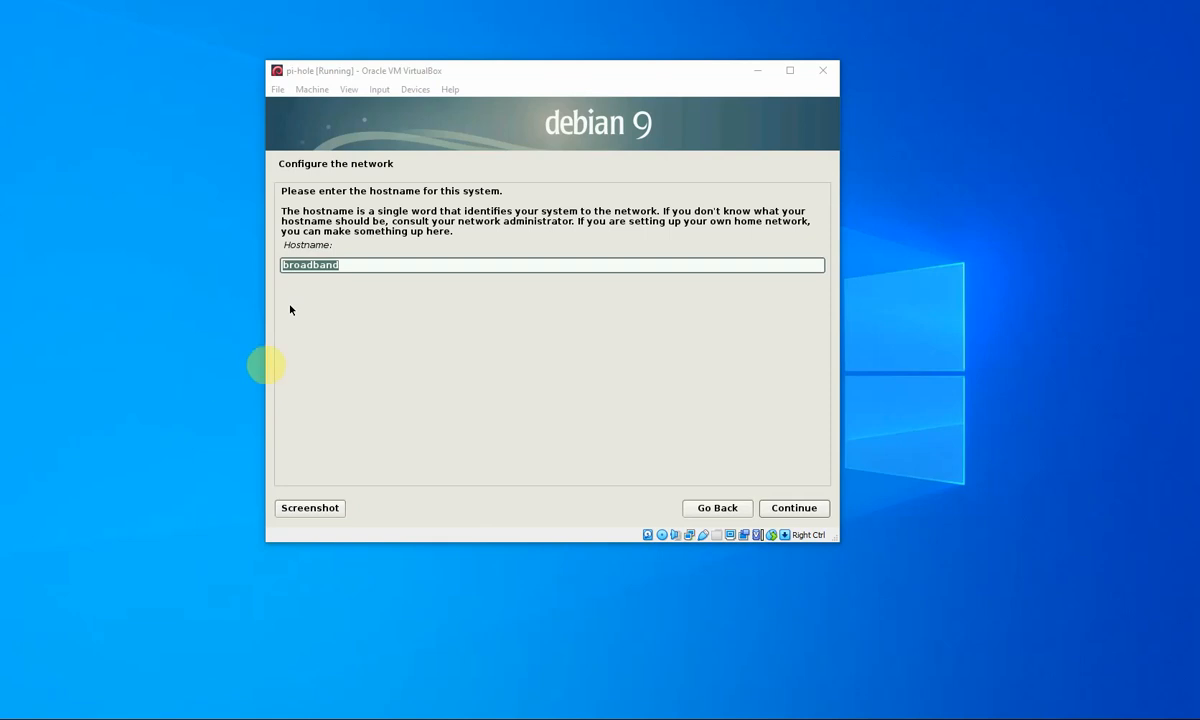
- Set the hostname to pi-hole and keep 'home' as the domain name
left_click(365, 262)
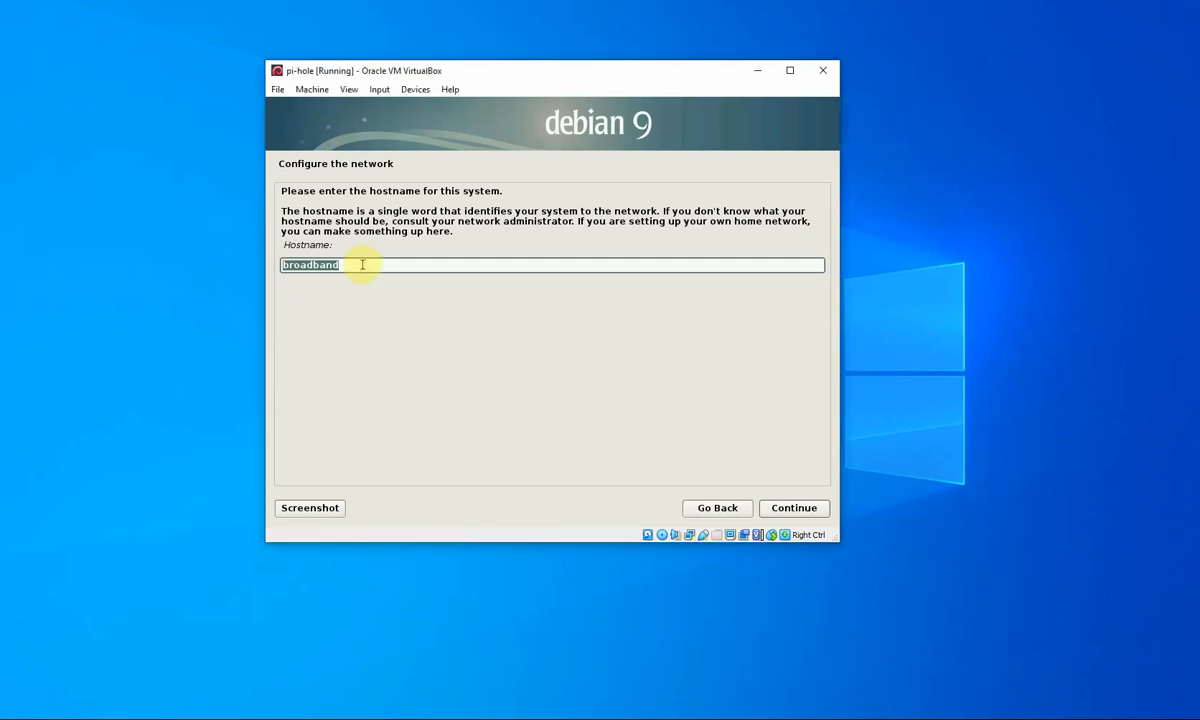
type("pi-hole")
key("Return")
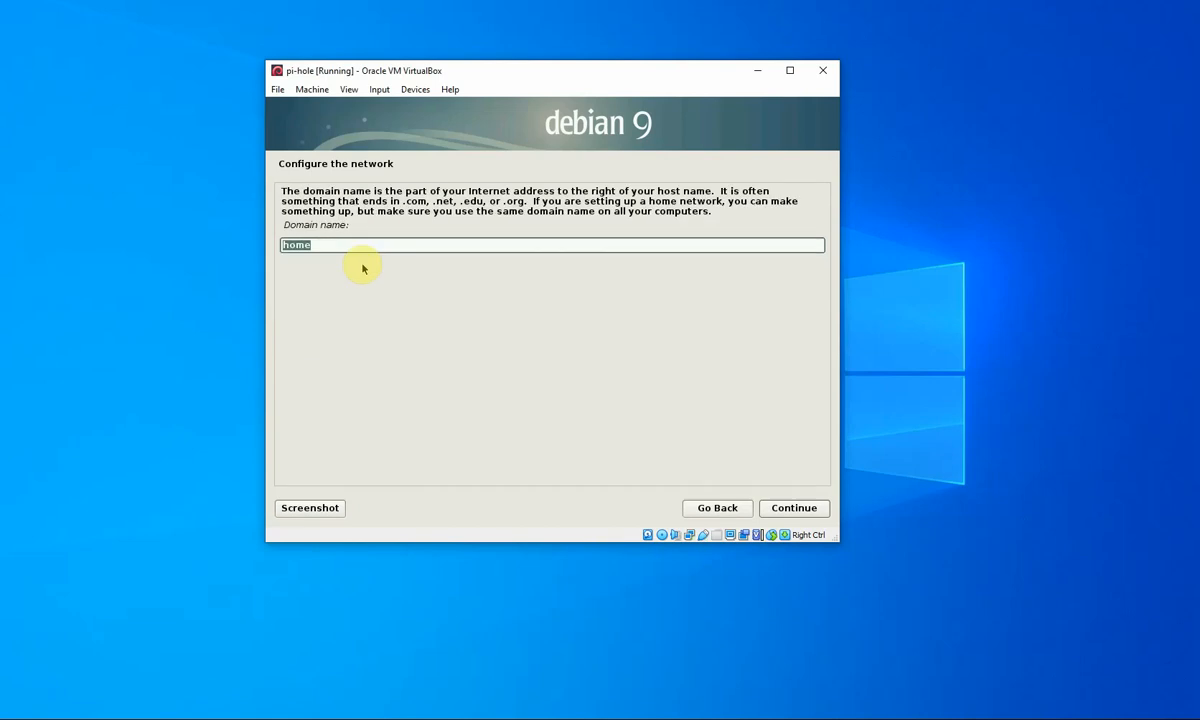
key("Return")
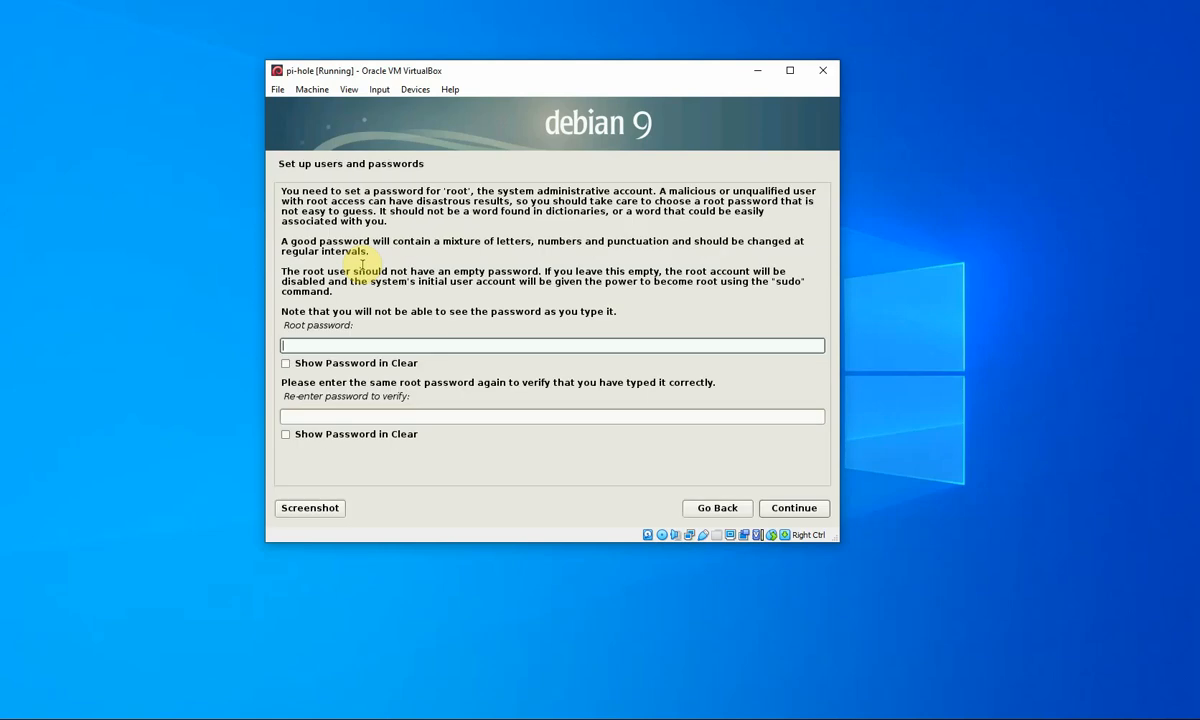
- Set the Debian root password, entering it twice to confirm
type("pass")
key("Tab")
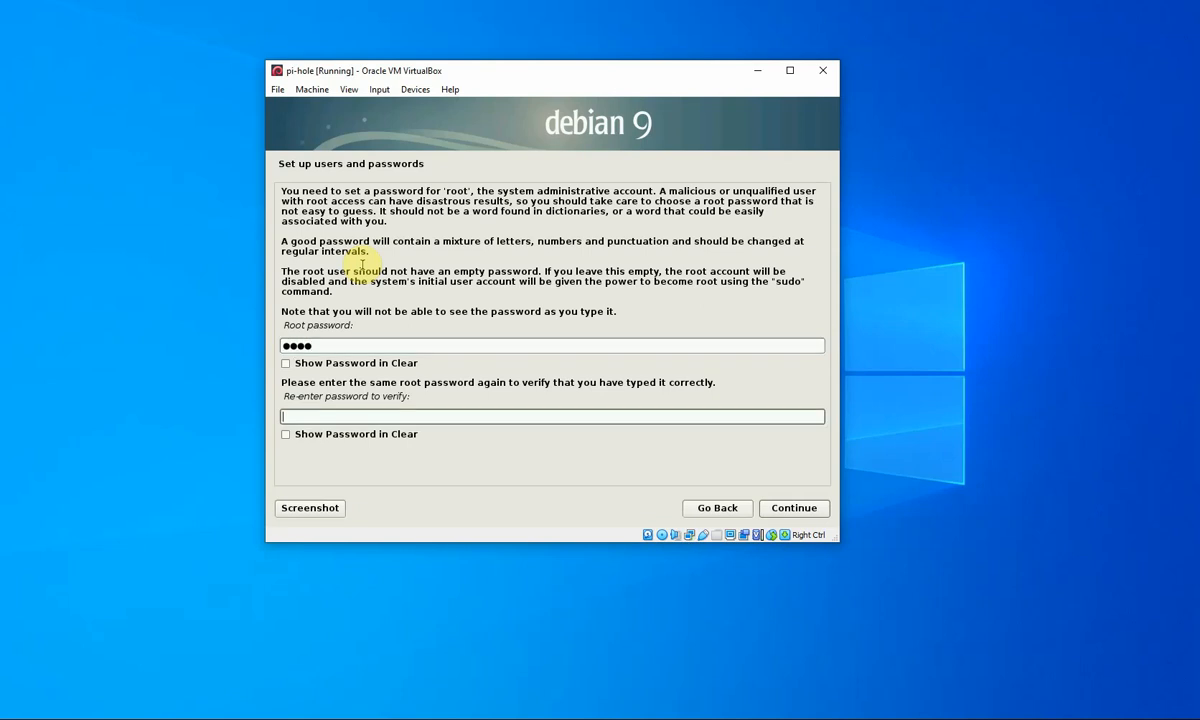
type("pass")
key("Return")
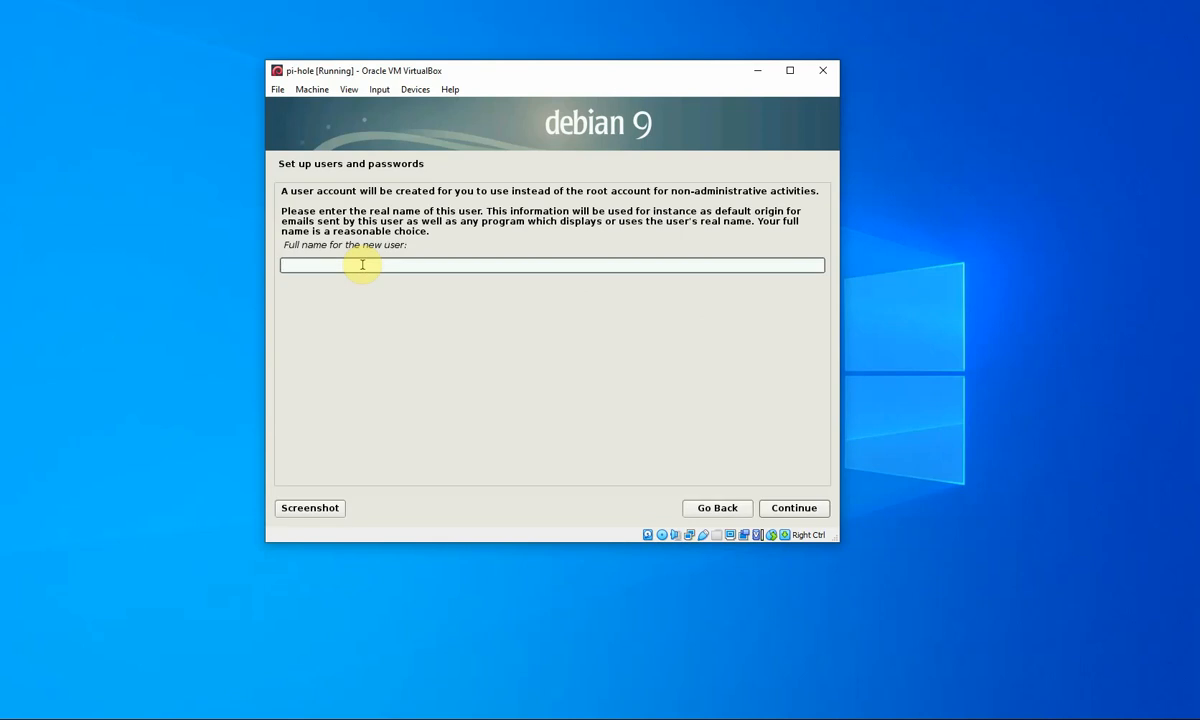
- Create the account with full name 'User', username 'user', and a confirmed password
type("User")
key("Return")
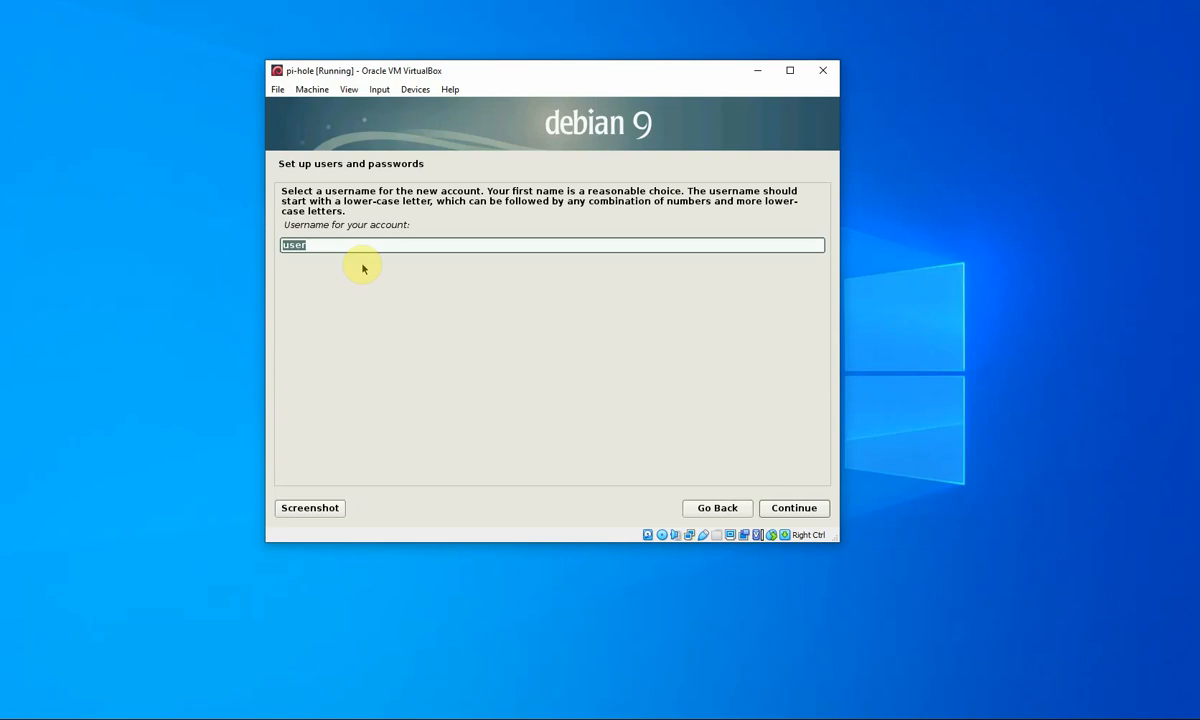
key("Return")
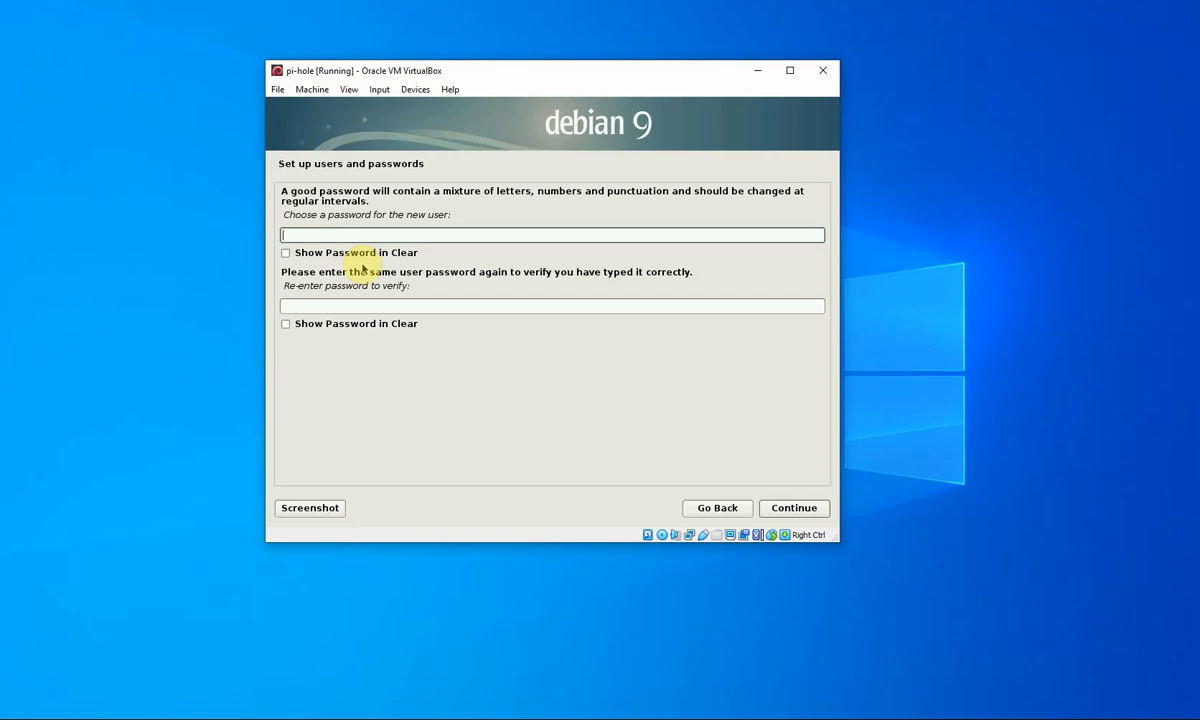
type("password")
key("Return")
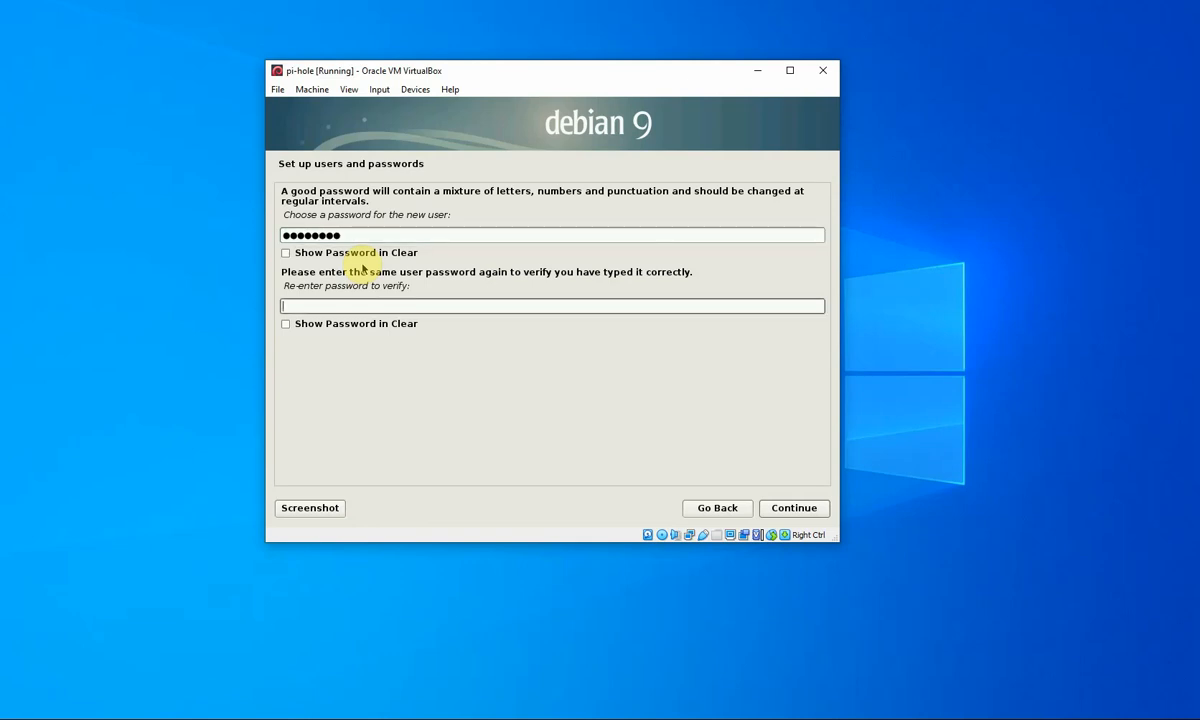
type("password")
key("Return")
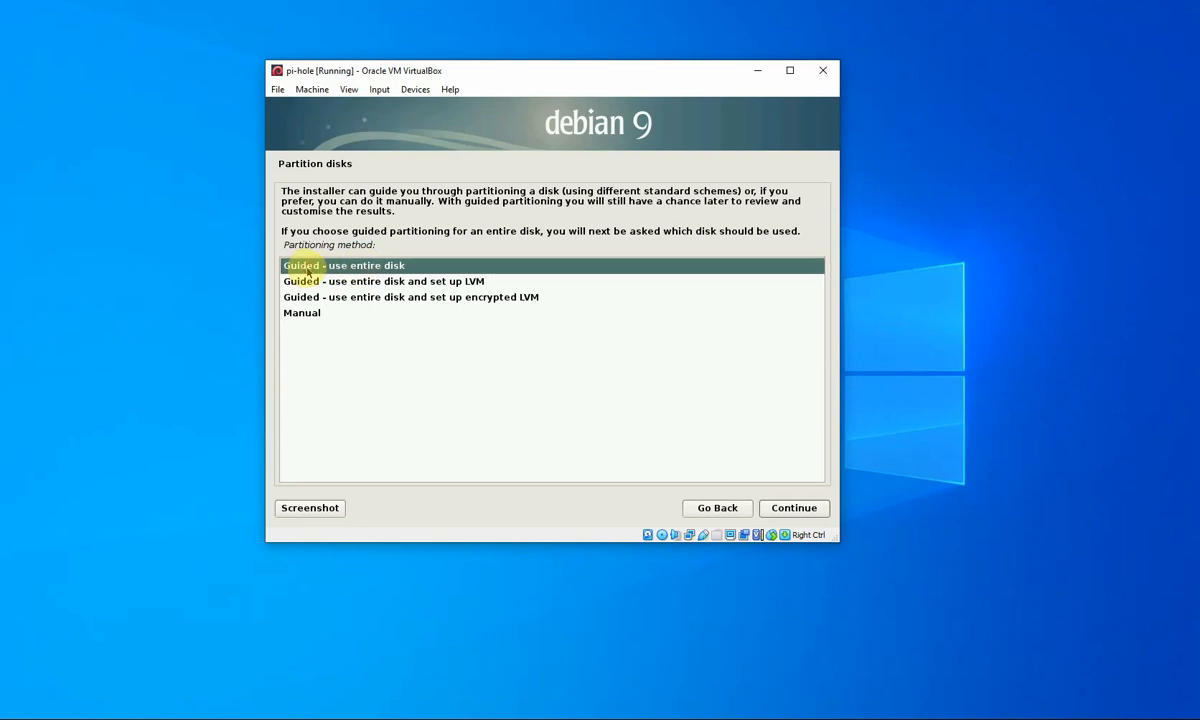
- Guided-partition the entire 10.7 GB disk with all files in one partition, and write it to disk
left_click(802, 510)
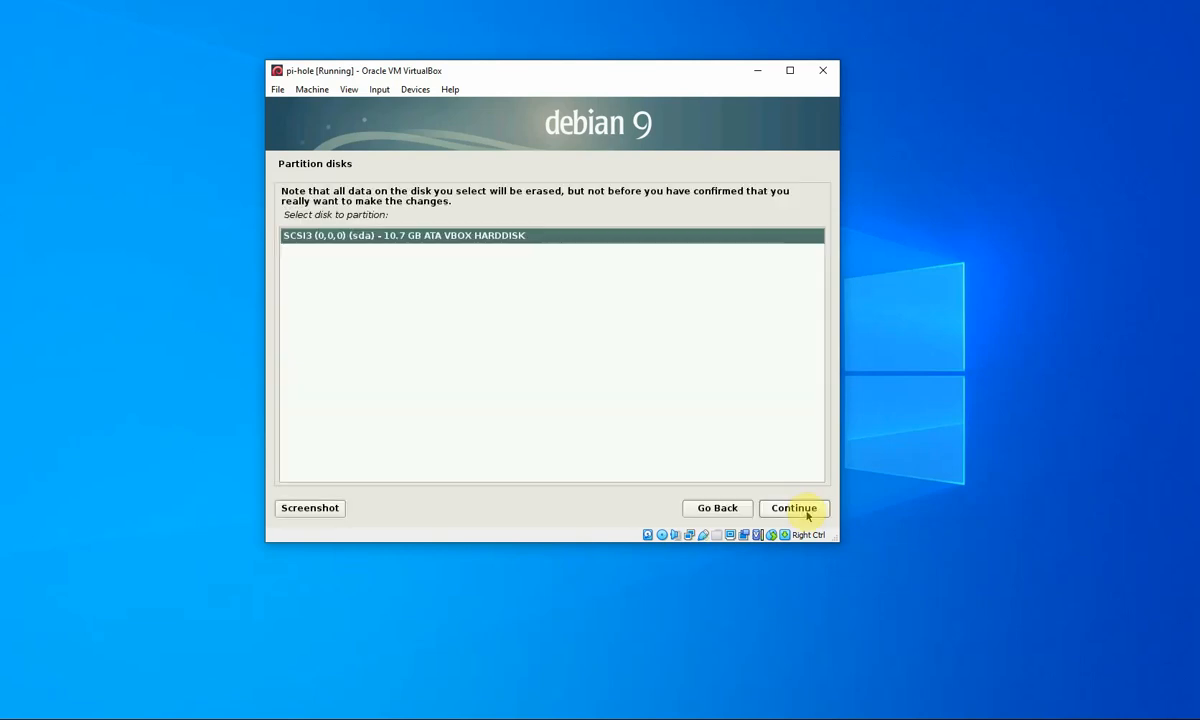
left_click(806, 512)
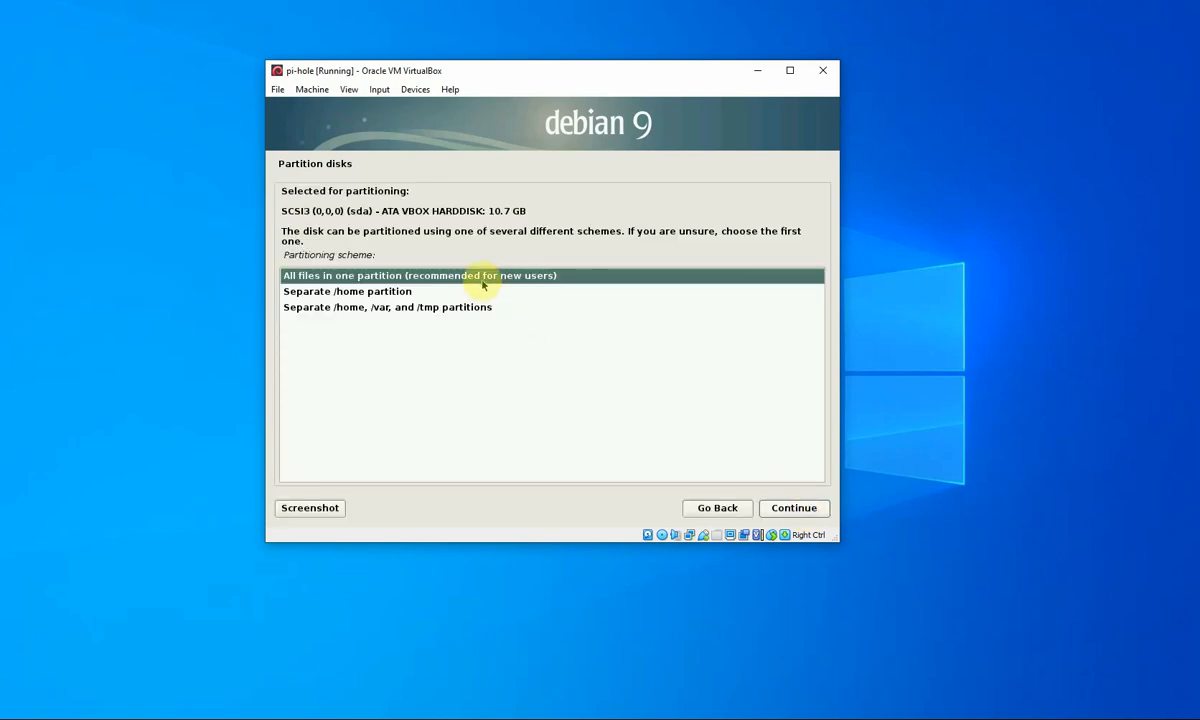
left_click(794, 508)
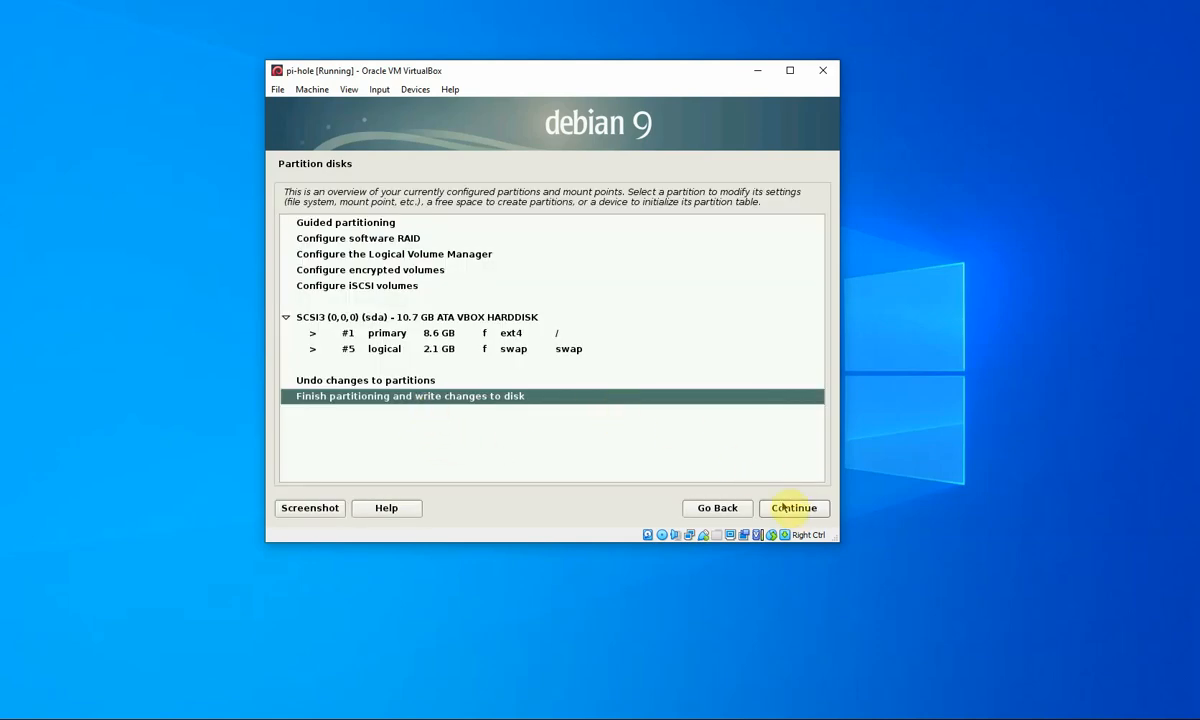
left_click(795, 507)
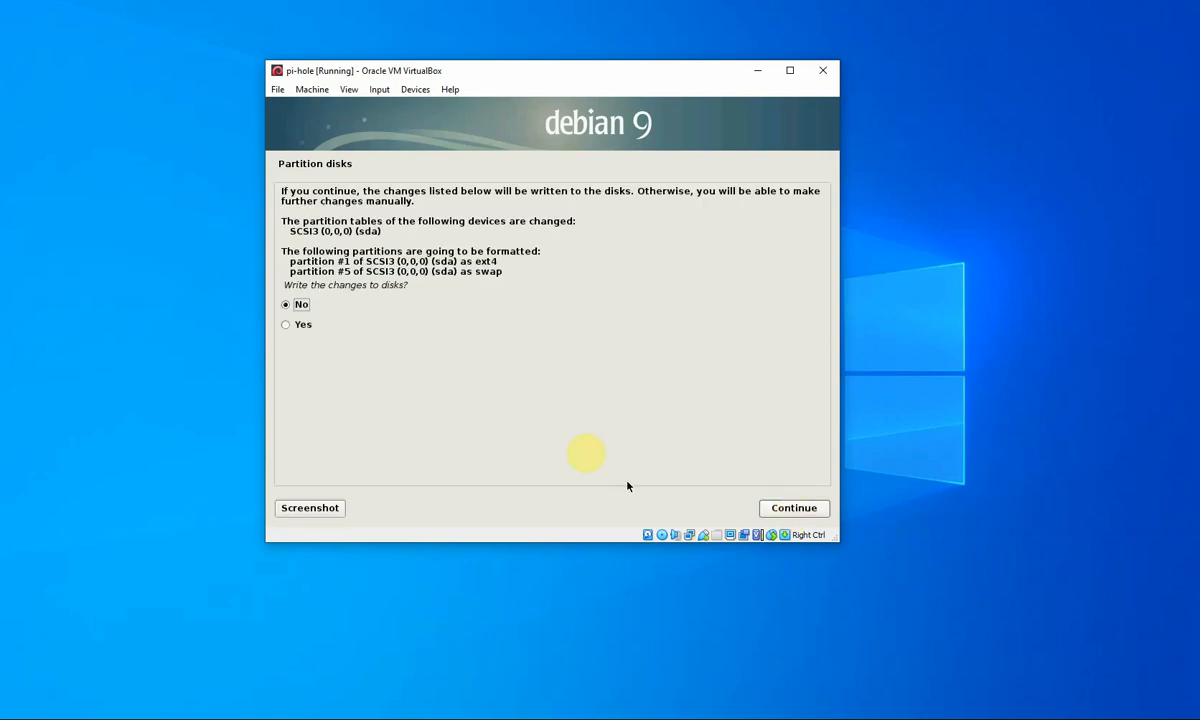
left_click(290, 326)
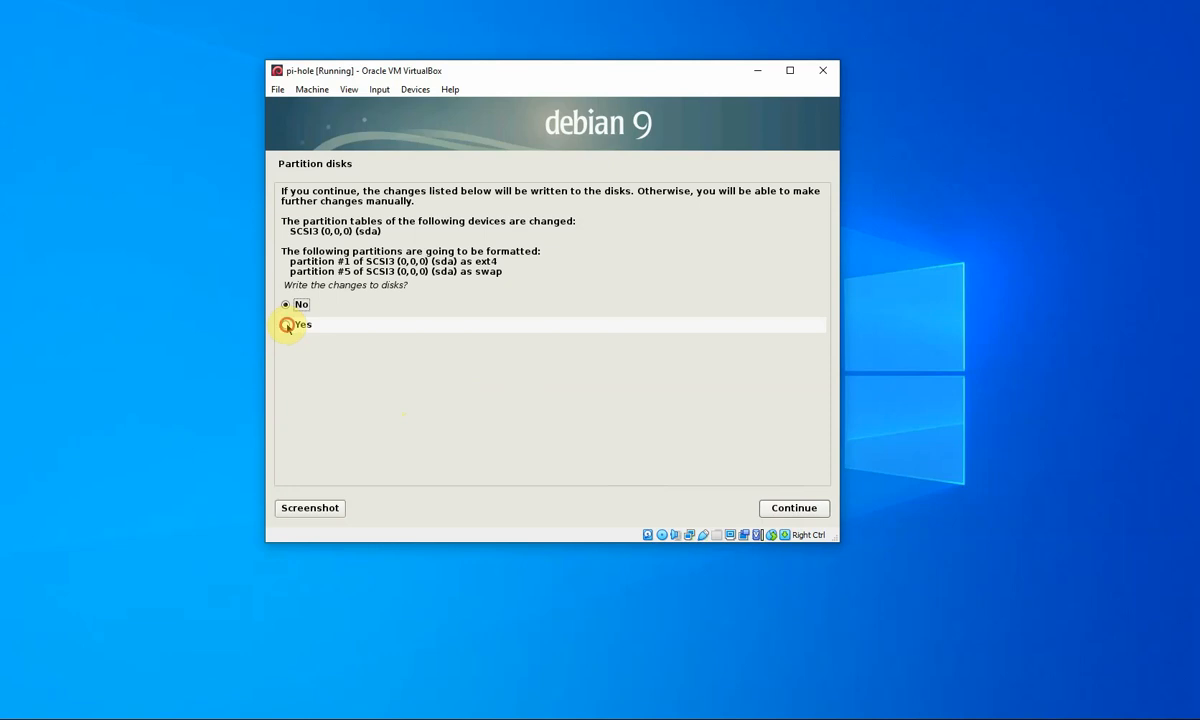
left_click(286, 325)
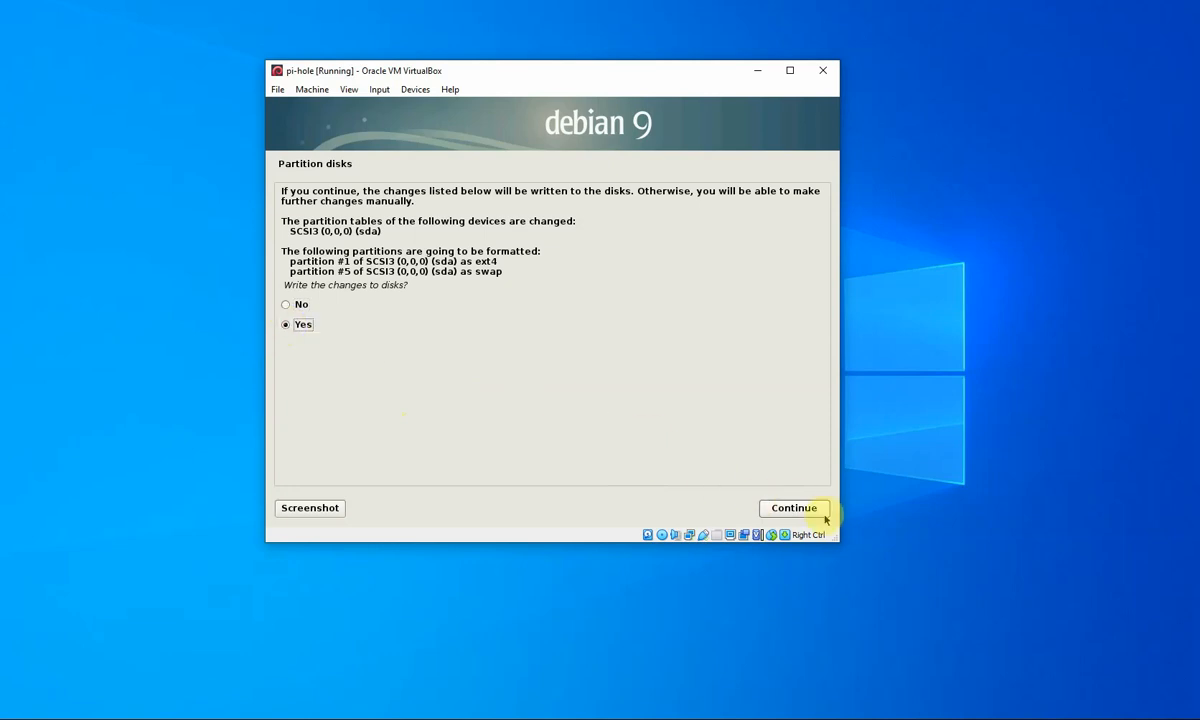
left_click(793, 508)
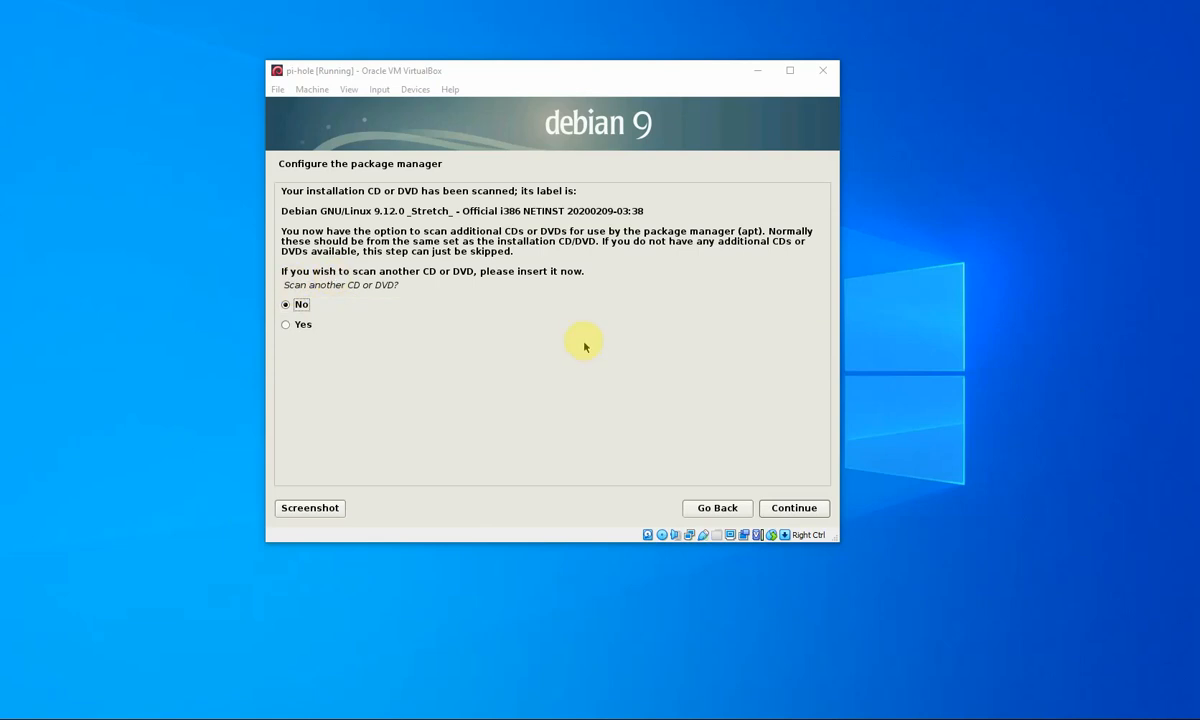
- Skip another CD, use the United Kingdom mirror ftp.uk.debian.org without a proxy, and decline popularity-contest
left_click(808, 509)
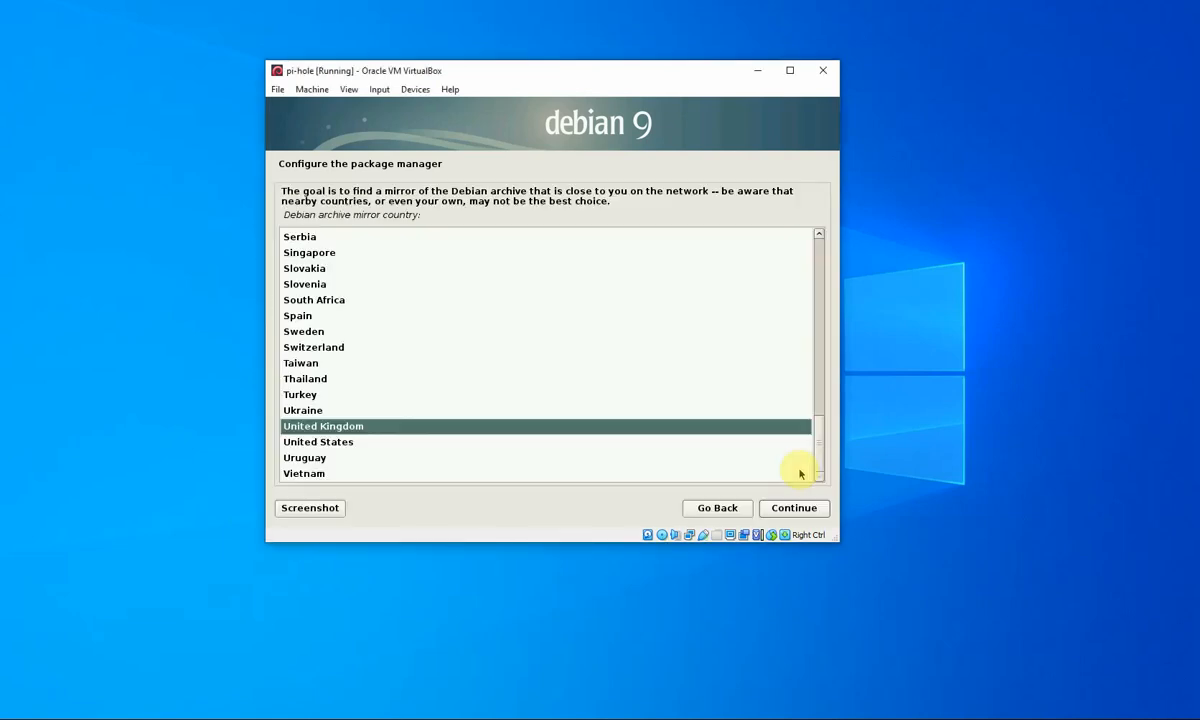
left_click(797, 509)
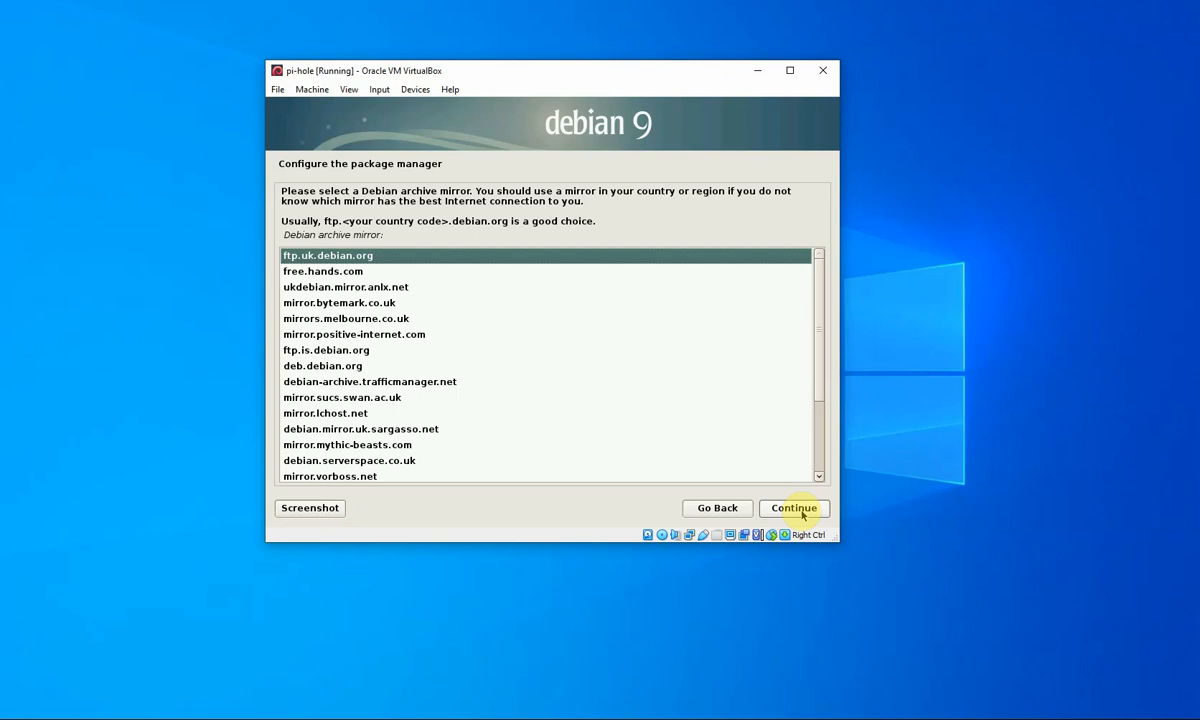
left_click(795, 508)
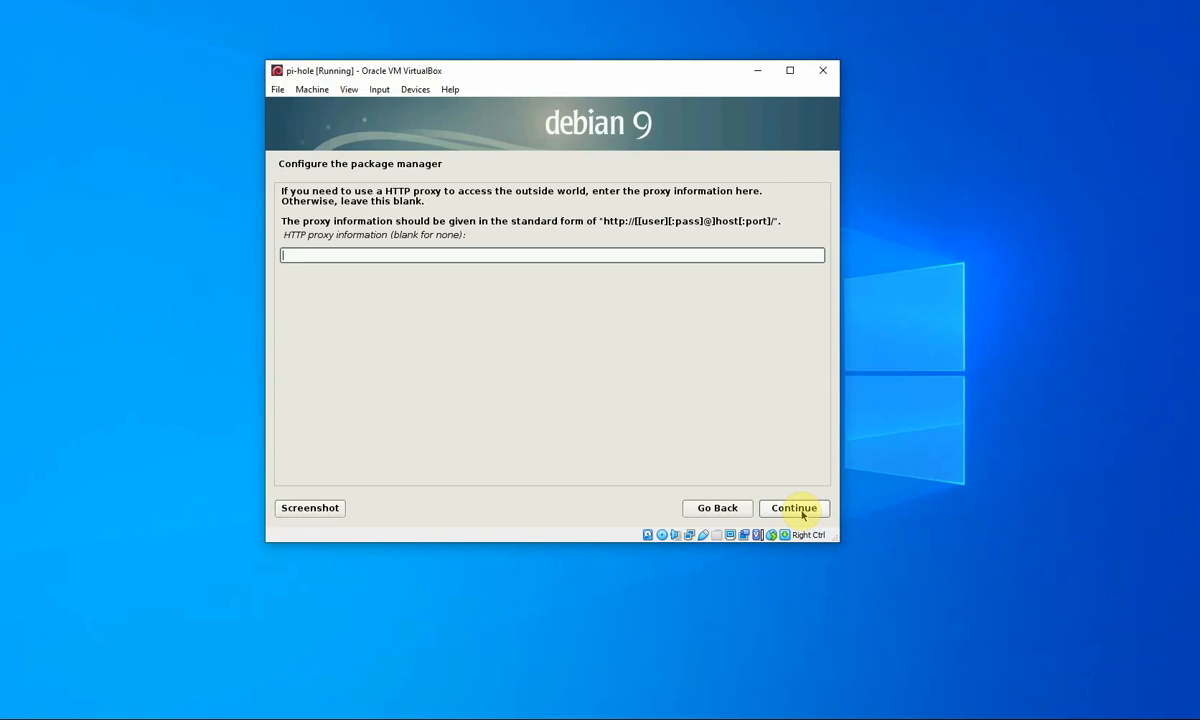
left_click(801, 512)
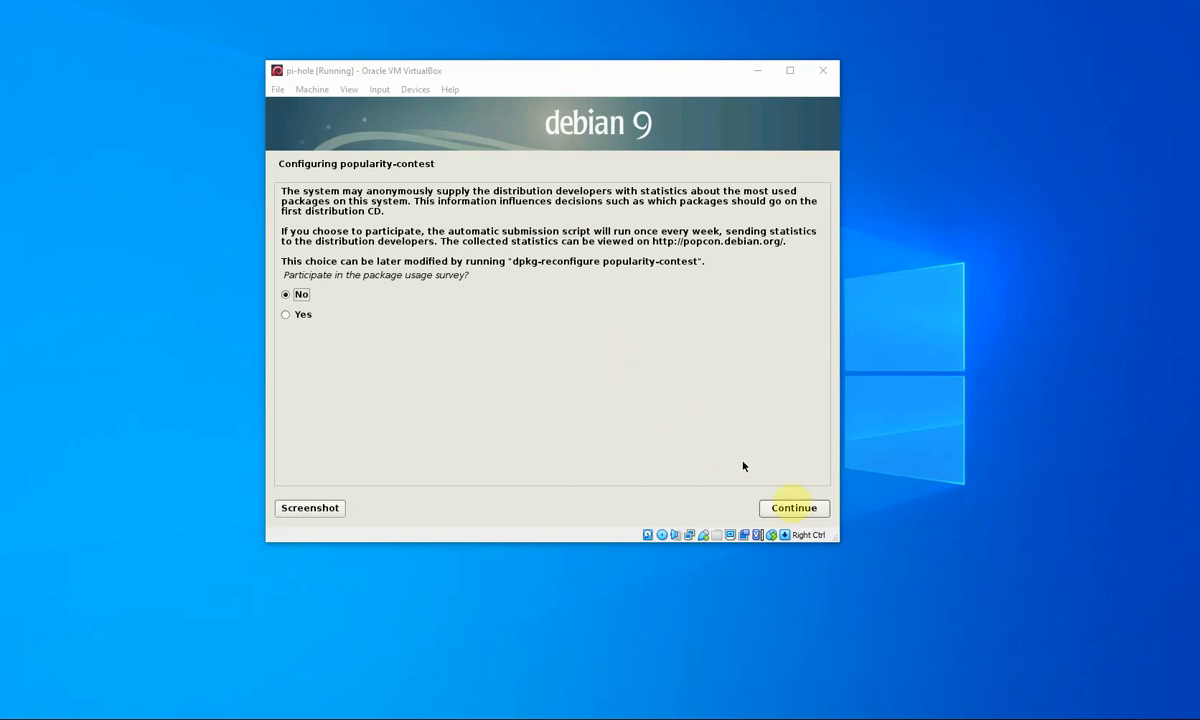
left_click(800, 510)
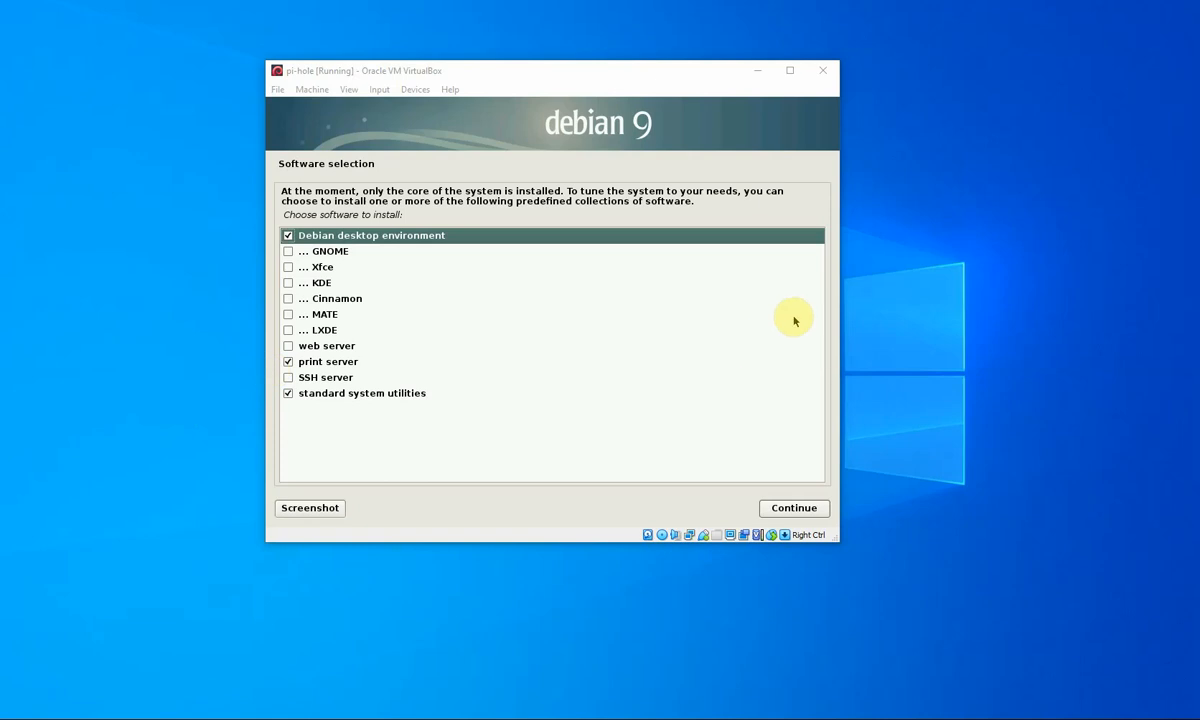
- Uncheck print server in Software selection
left_click(288, 362)
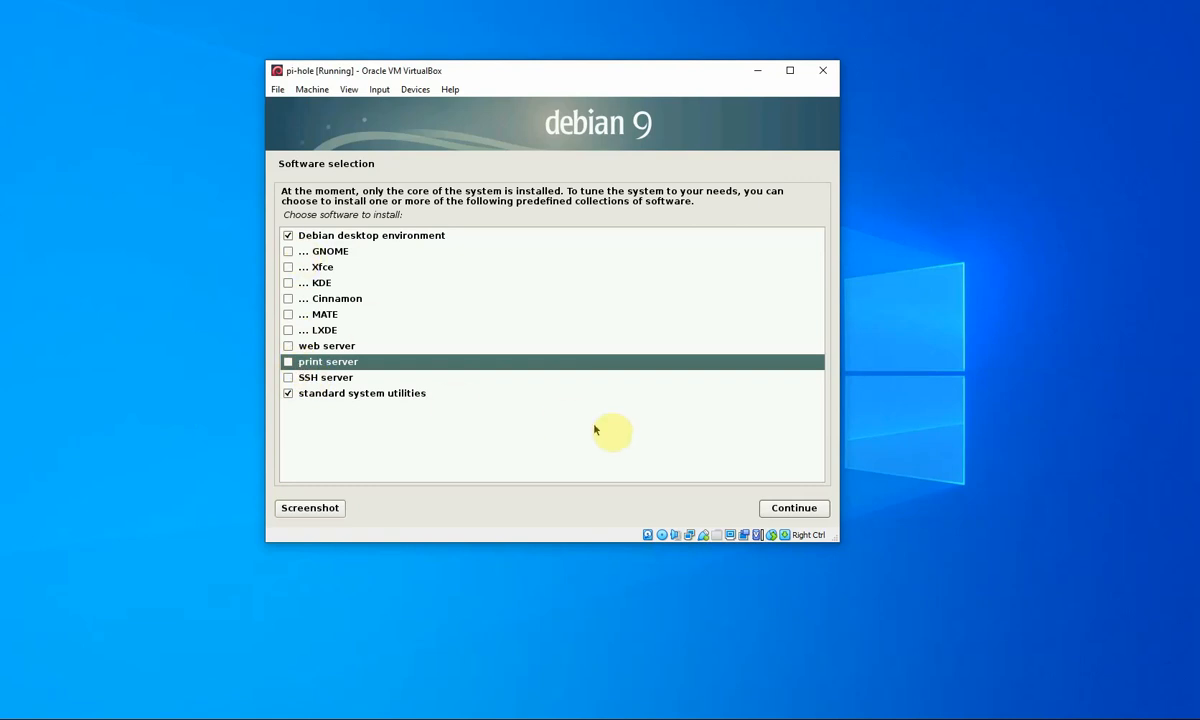
- Install the desktop environment and standard system utilities from Software selection
left_click(796, 507)
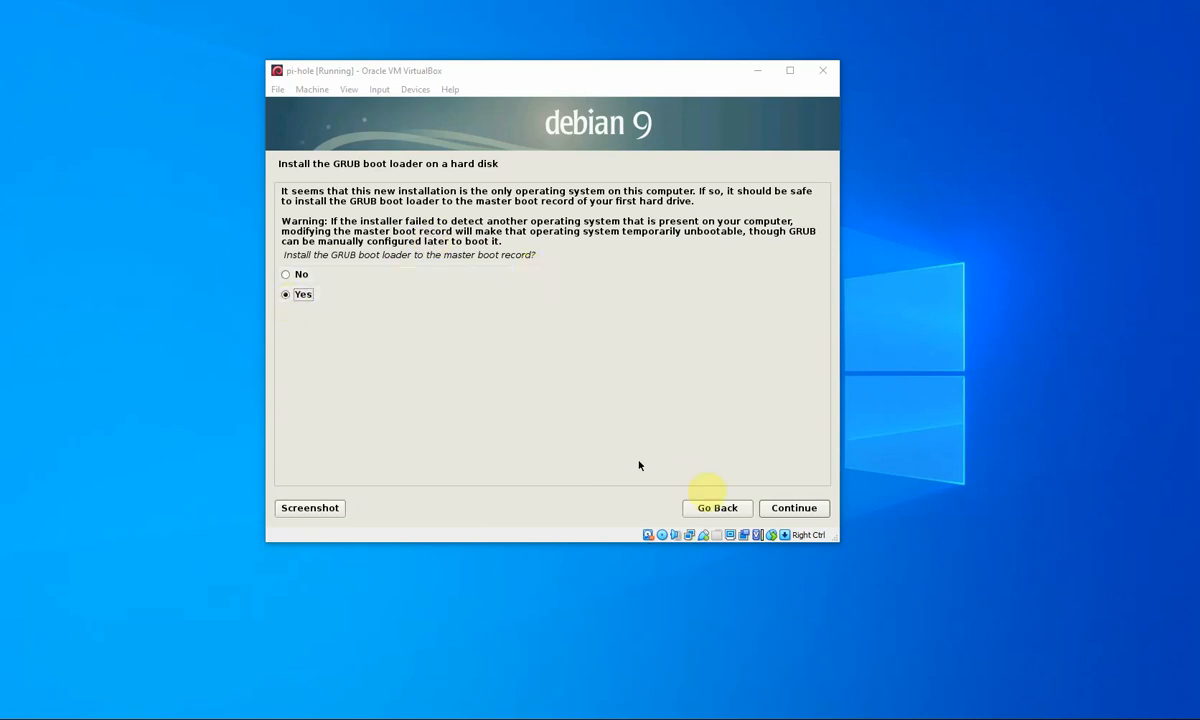
- Install GRUB to the master boot record on /dev/sda
left_click(808, 510)
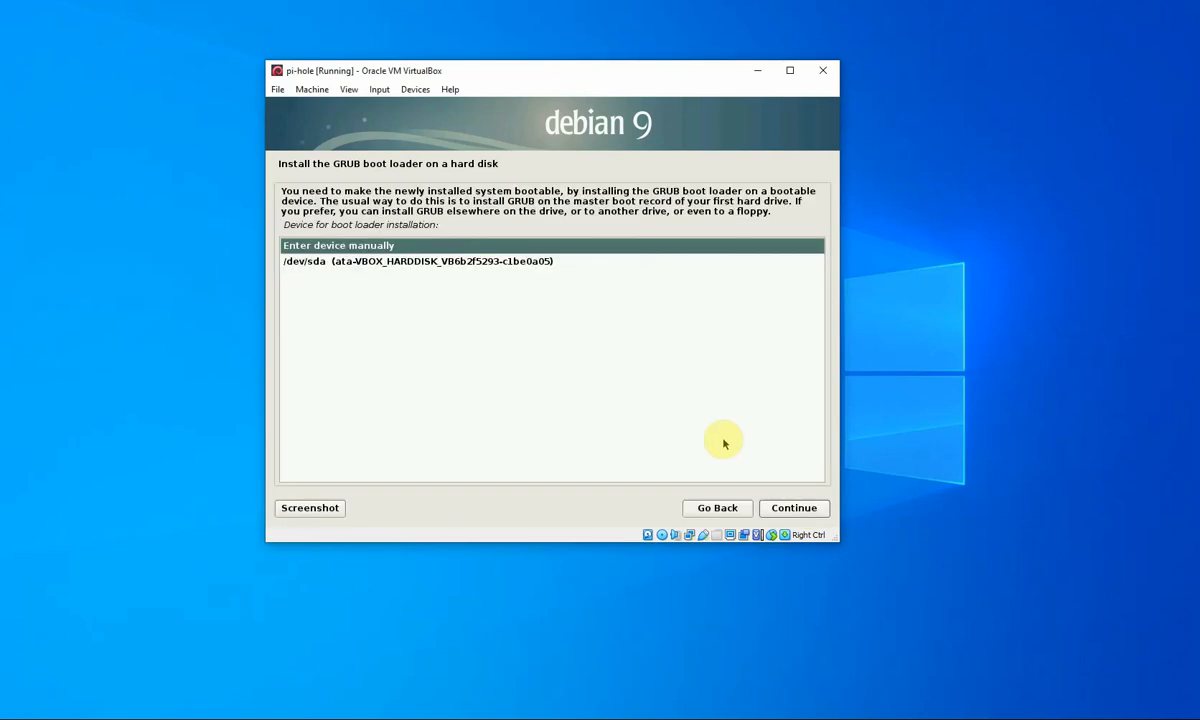
left_click(385, 262)
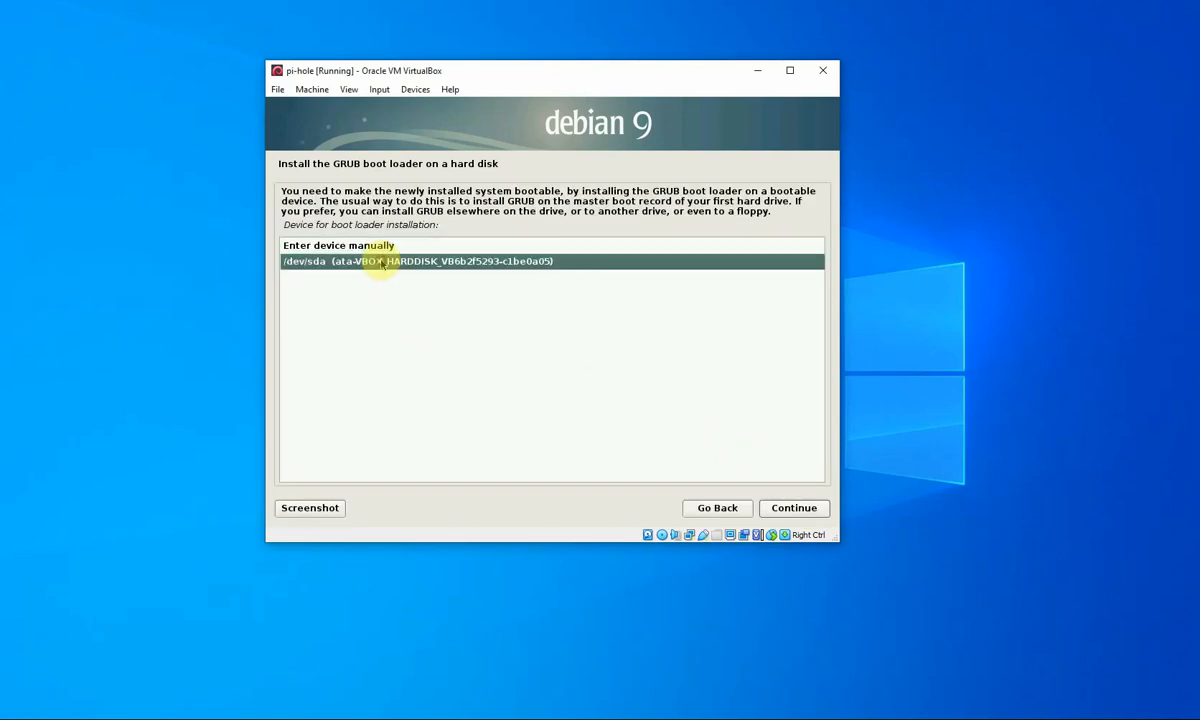
left_click(792, 509)
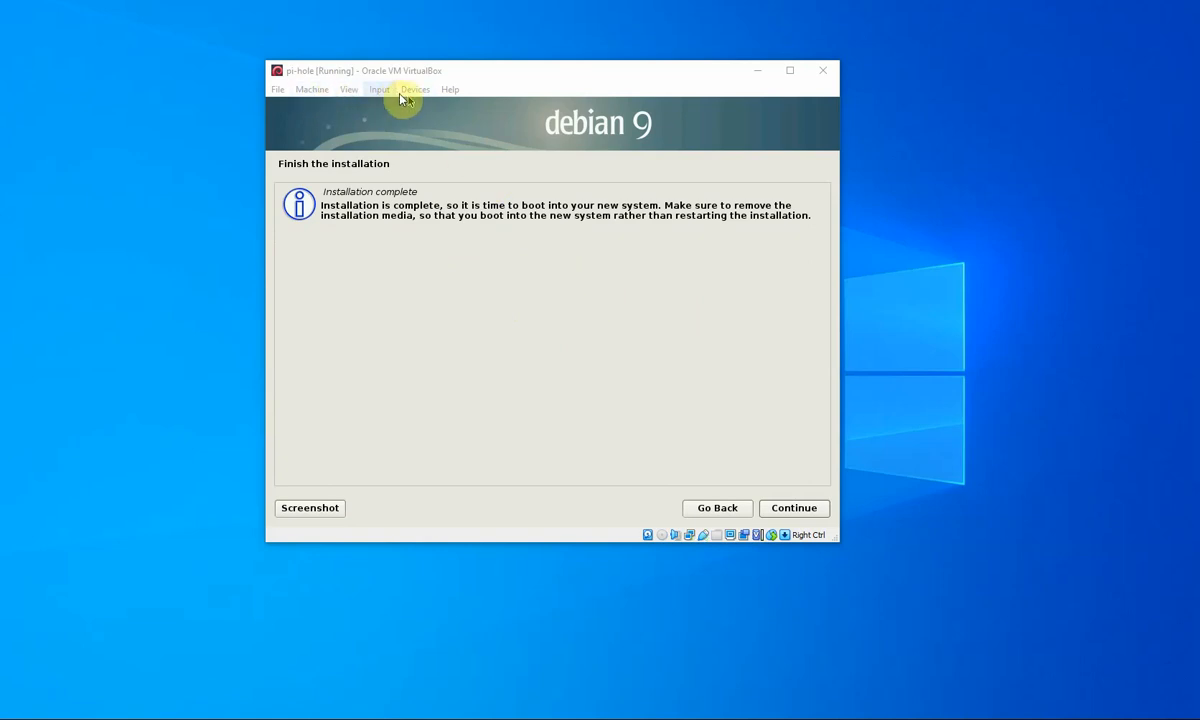
- Check Devices > Optical Drives without changes, then finish the installation and reboot the VM
left_click(404, 91)
mouse_move(420, 113)
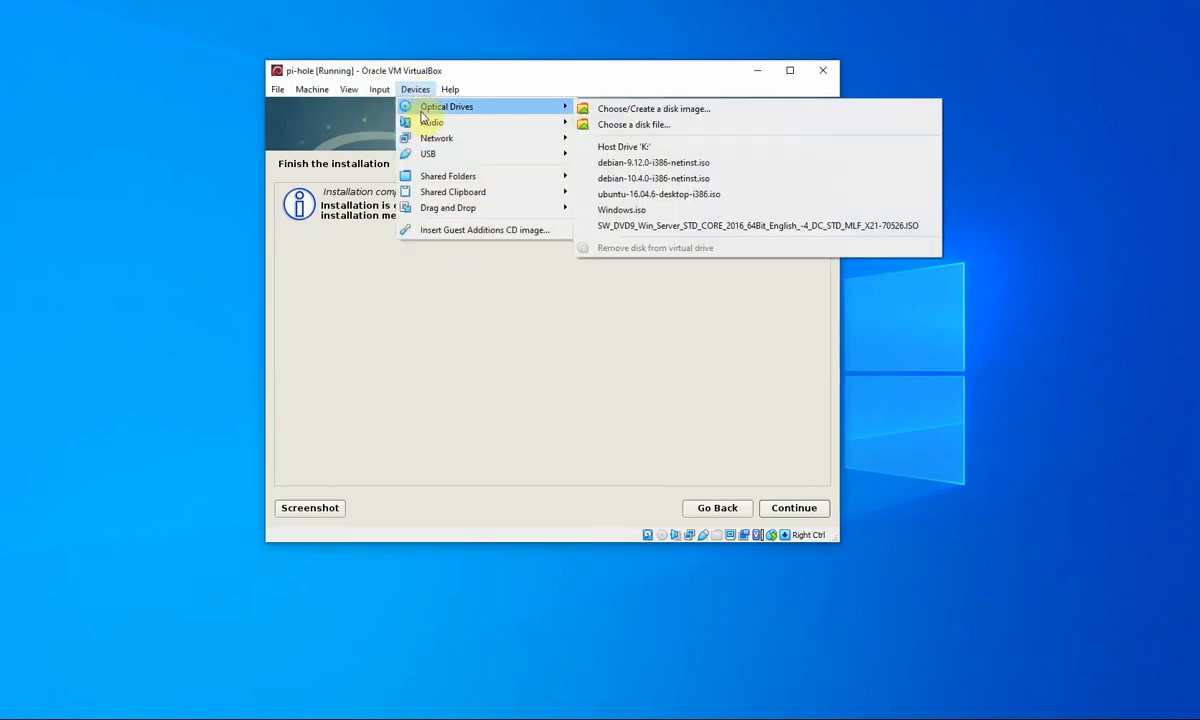
left_click(640, 80)
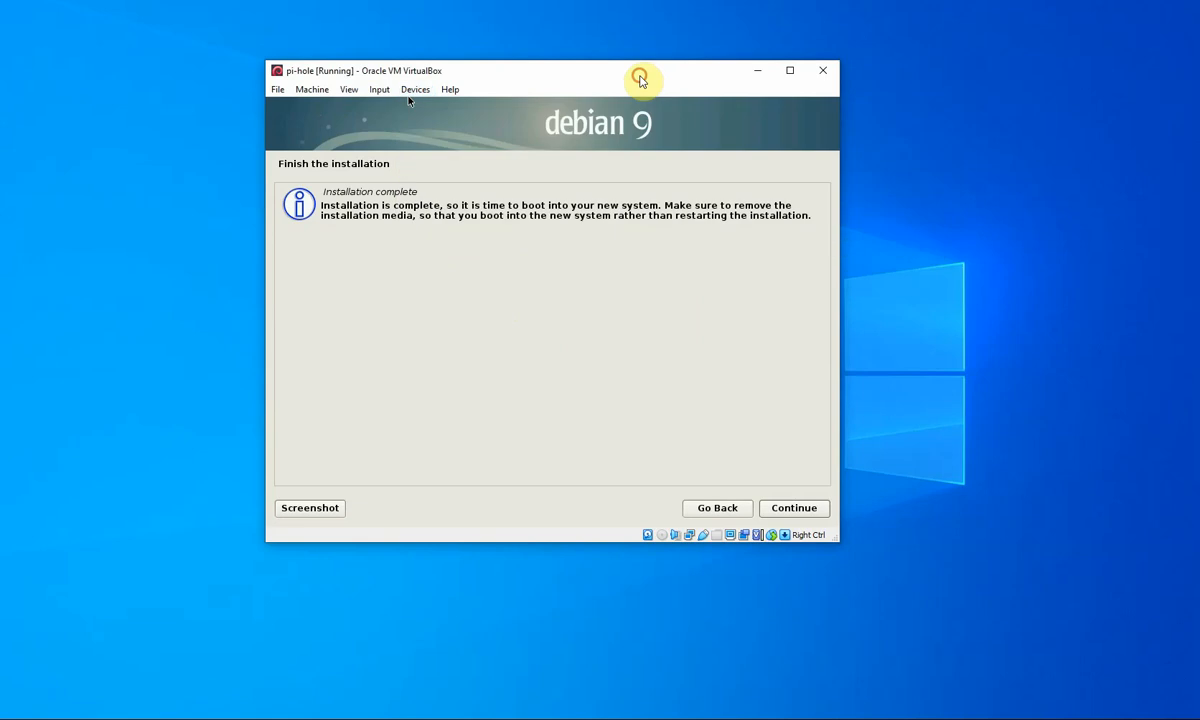
left_click(795, 510)
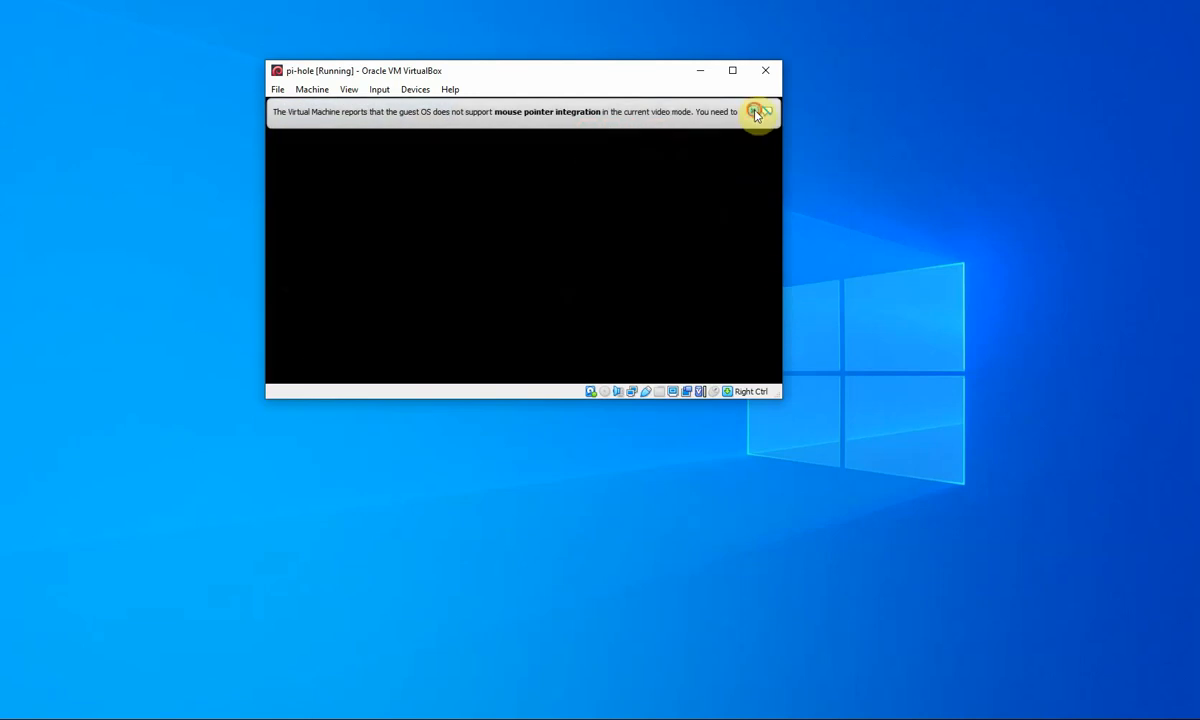
- Boot the Debian GNU/Linux GRUB entry, dismissing the mouse-integration notices
left_click(753, 111)
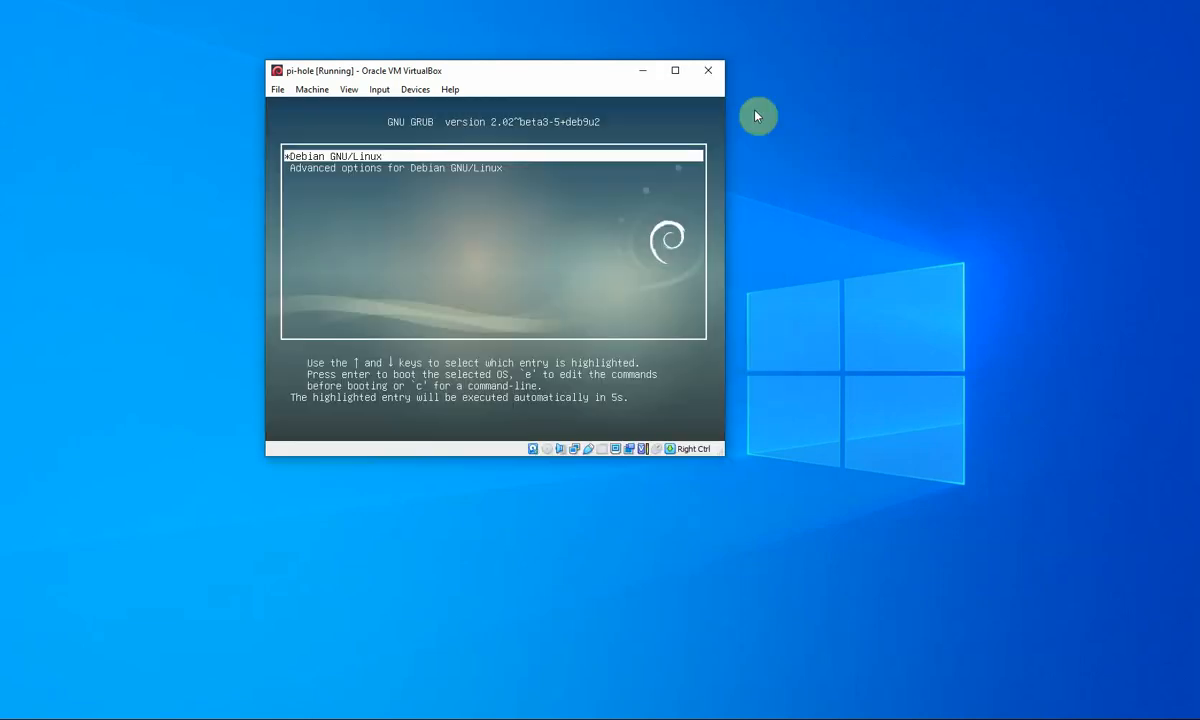
left_click(528, 151)
key("Return")
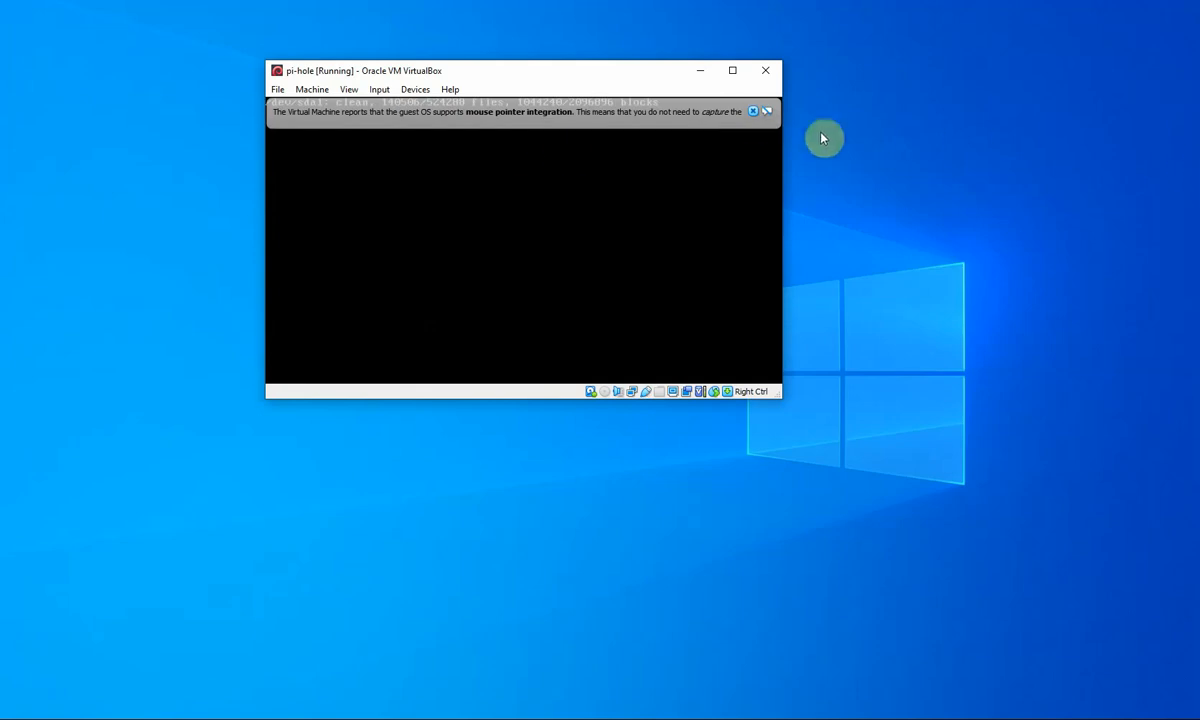
left_click(753, 113)
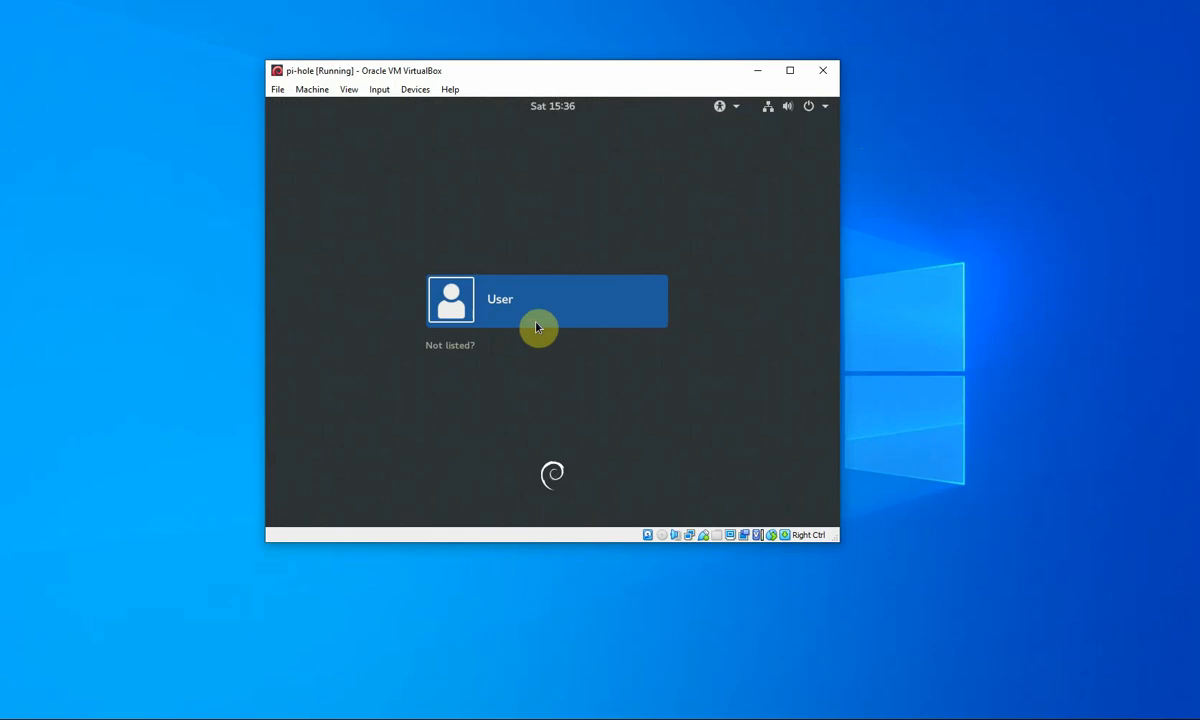
- Sign in as User, re-entering the password after the first attempt fails
left_click(501, 300)
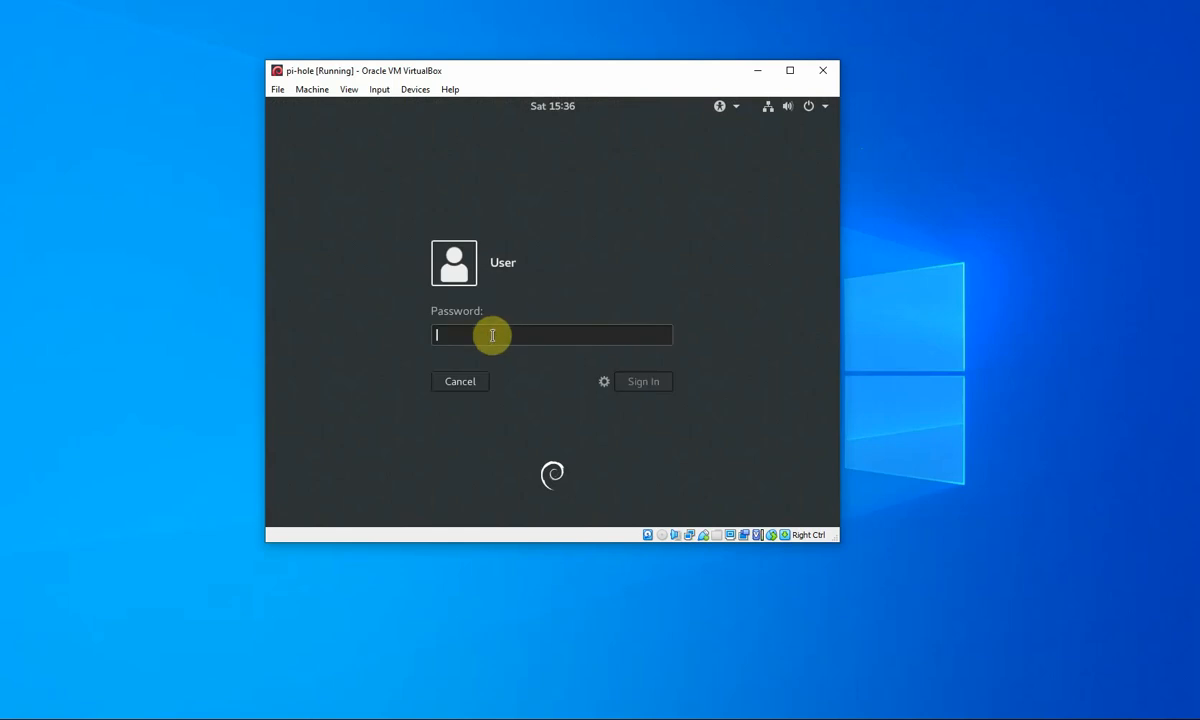
type("******")
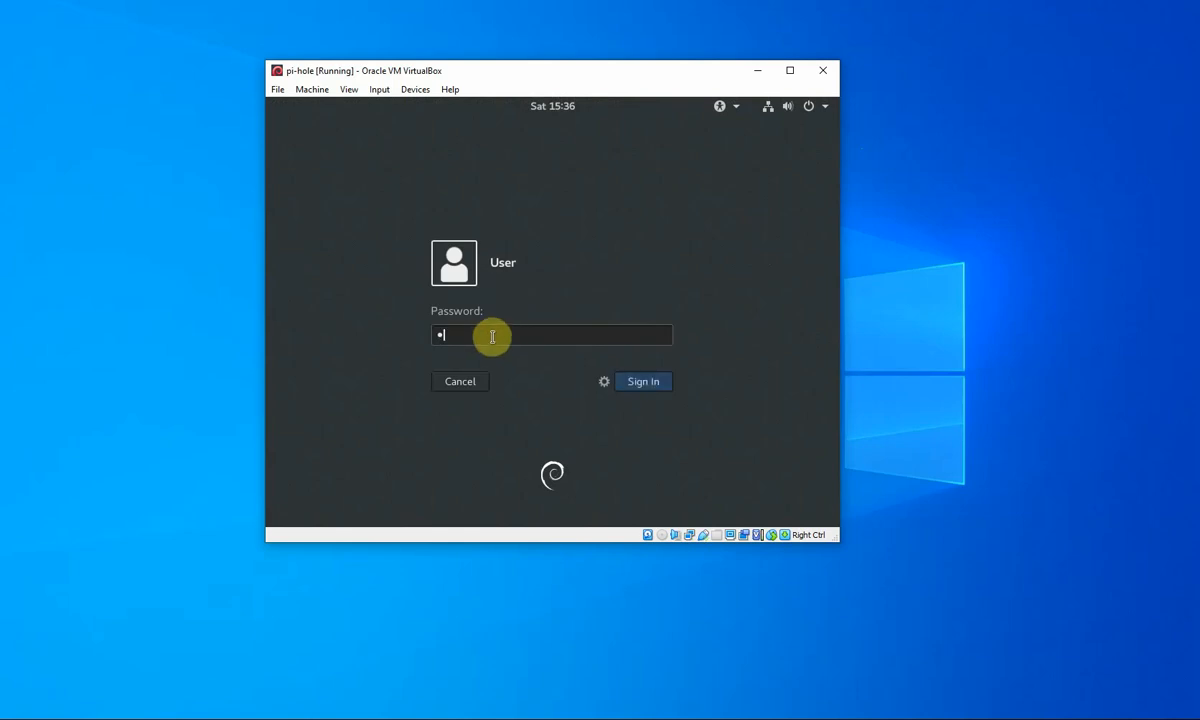
type("**")
key("Return")
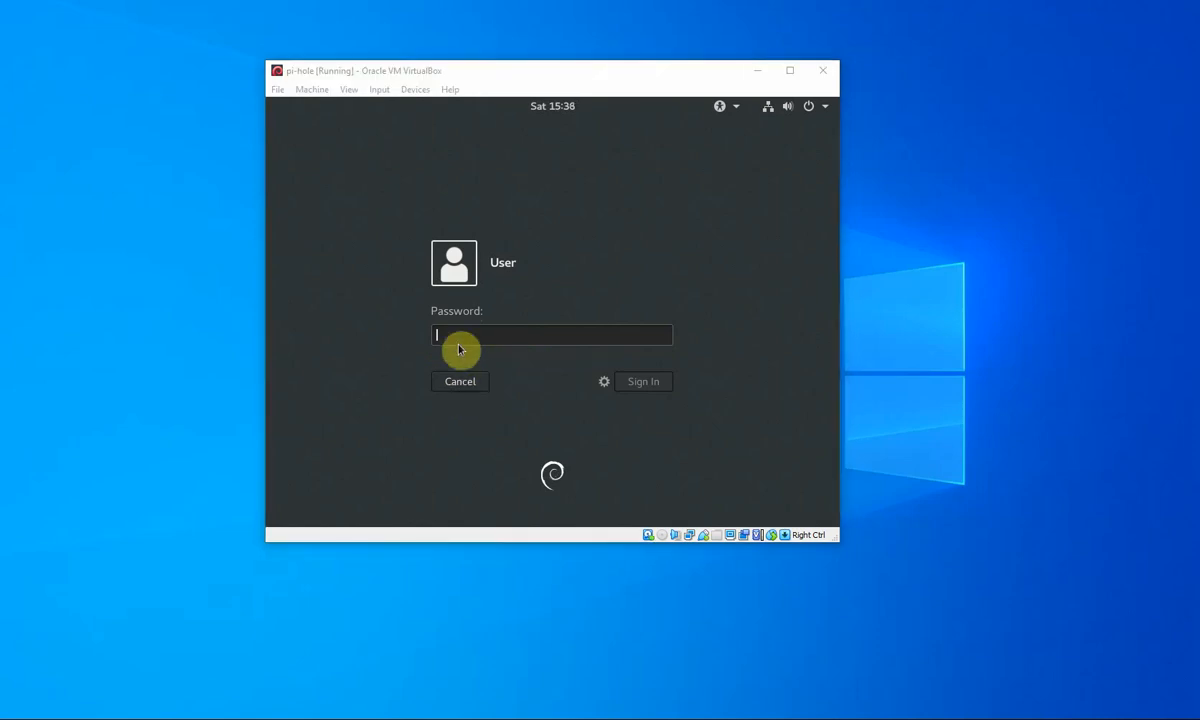
left_click(457, 334)
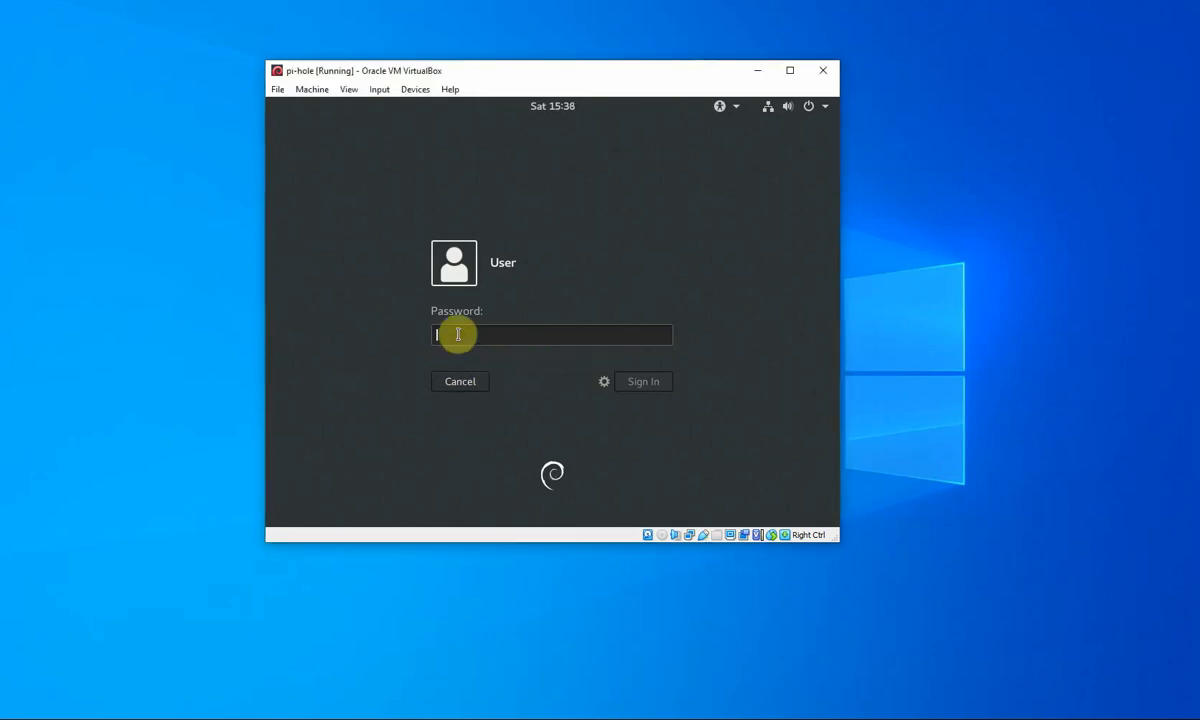
type("••••••")
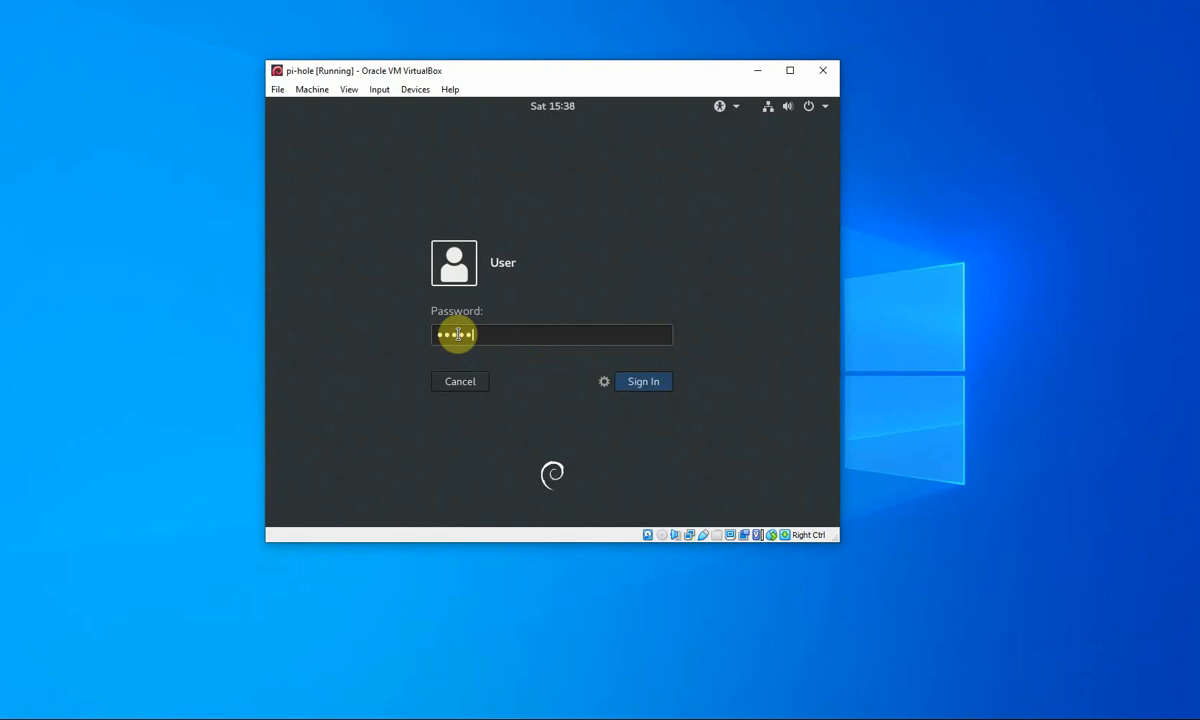
key("Return")
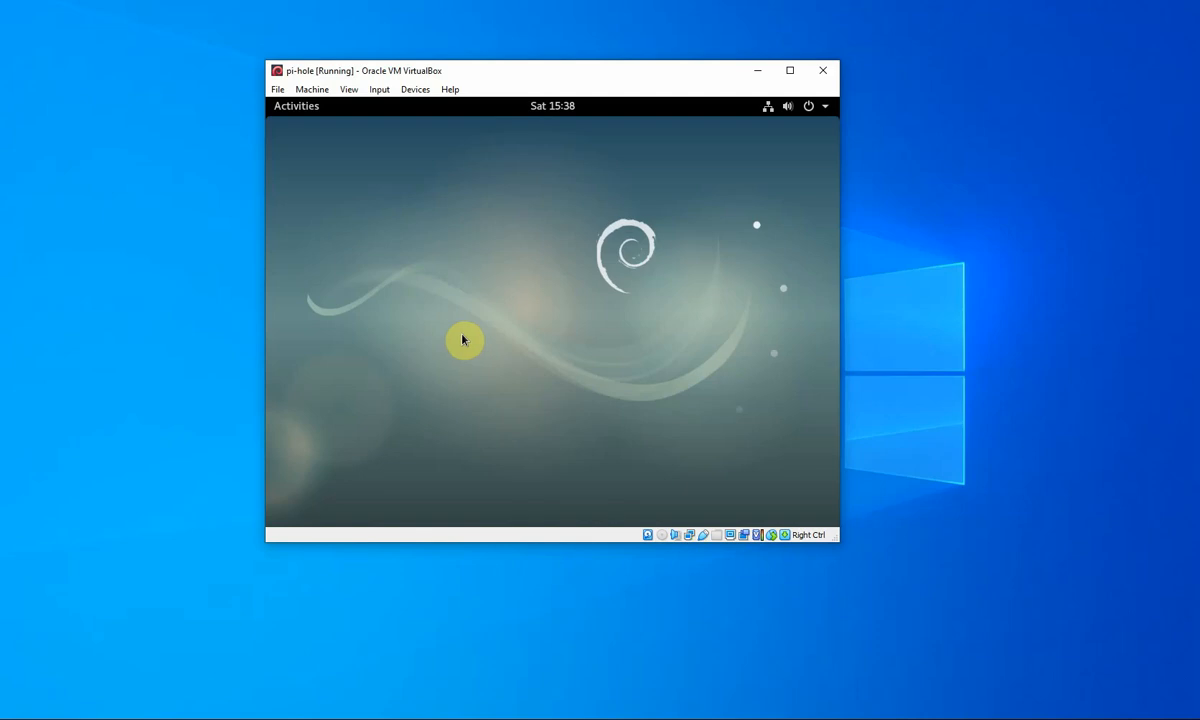
- Search Activities for 'terminal' and launch Terminal
left_click(296, 108)
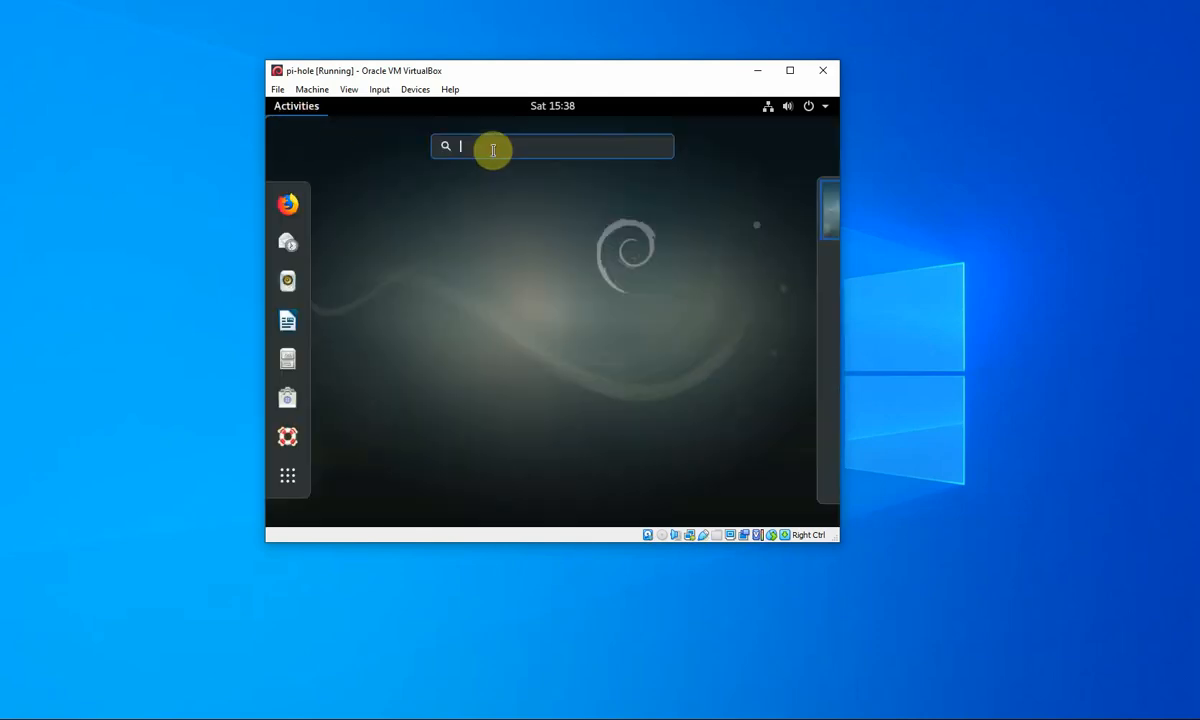
type("terminal")
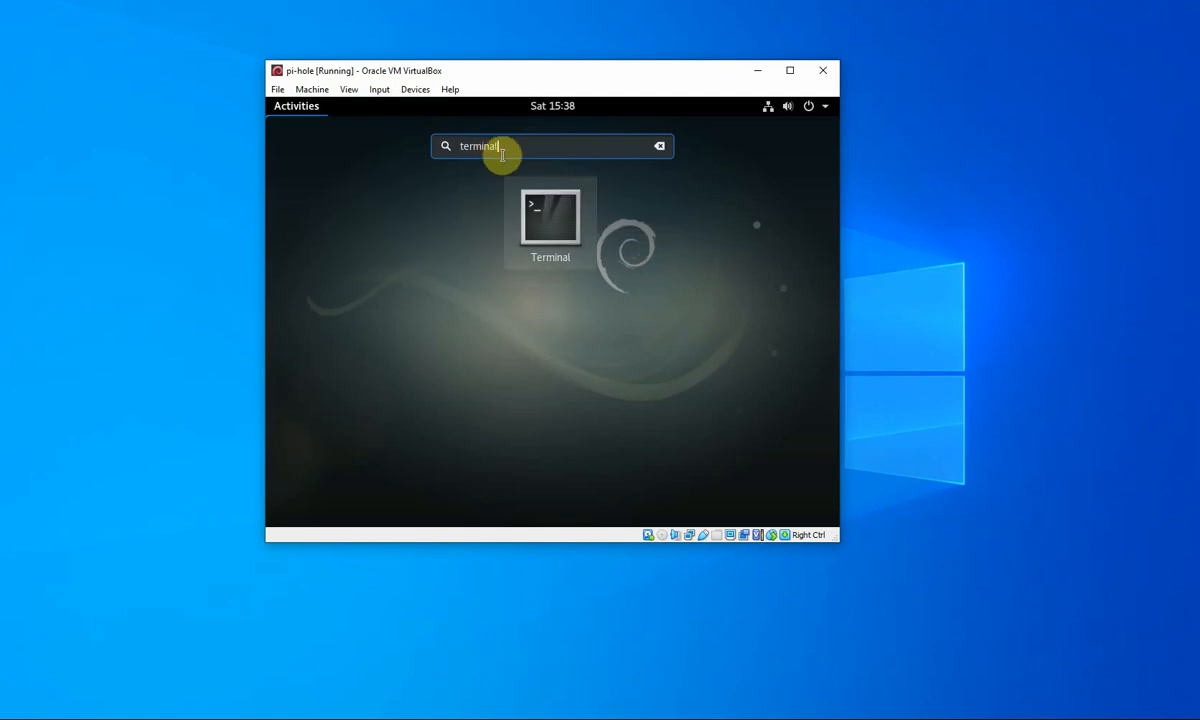
left_click(553, 220)
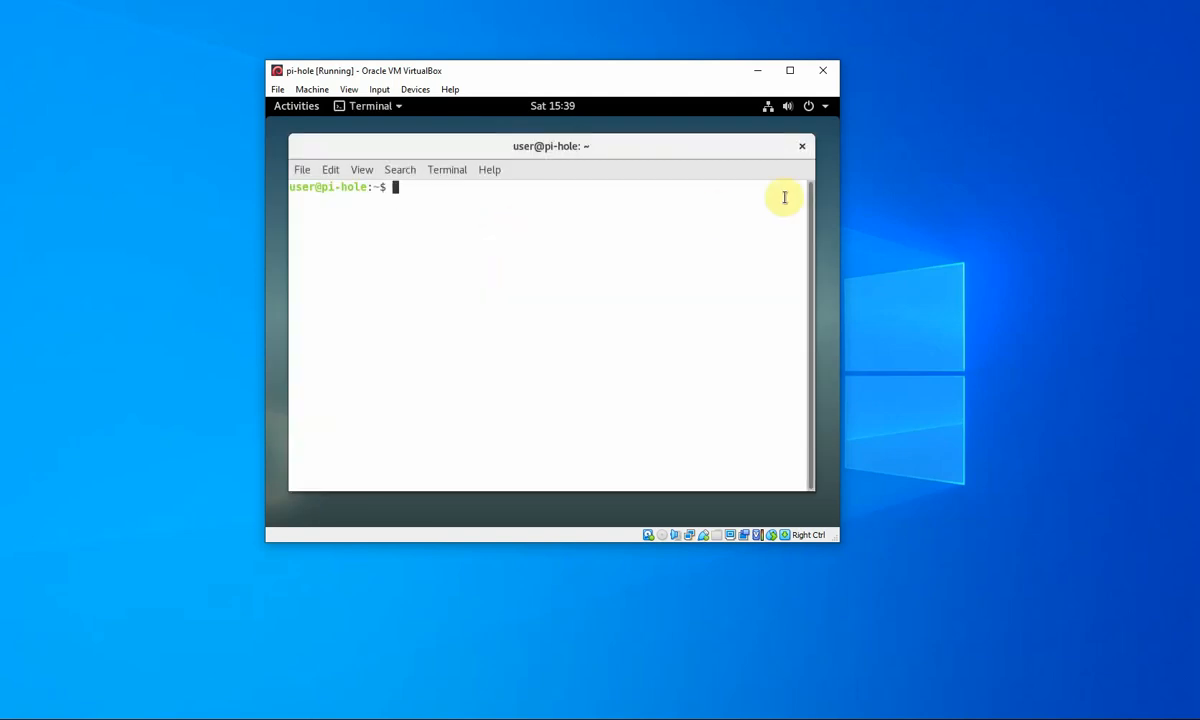
- Check the wired settings (IPv4 192.168.12.74, DNS 192.168.12.254), then return to Activities
left_click(769, 107)
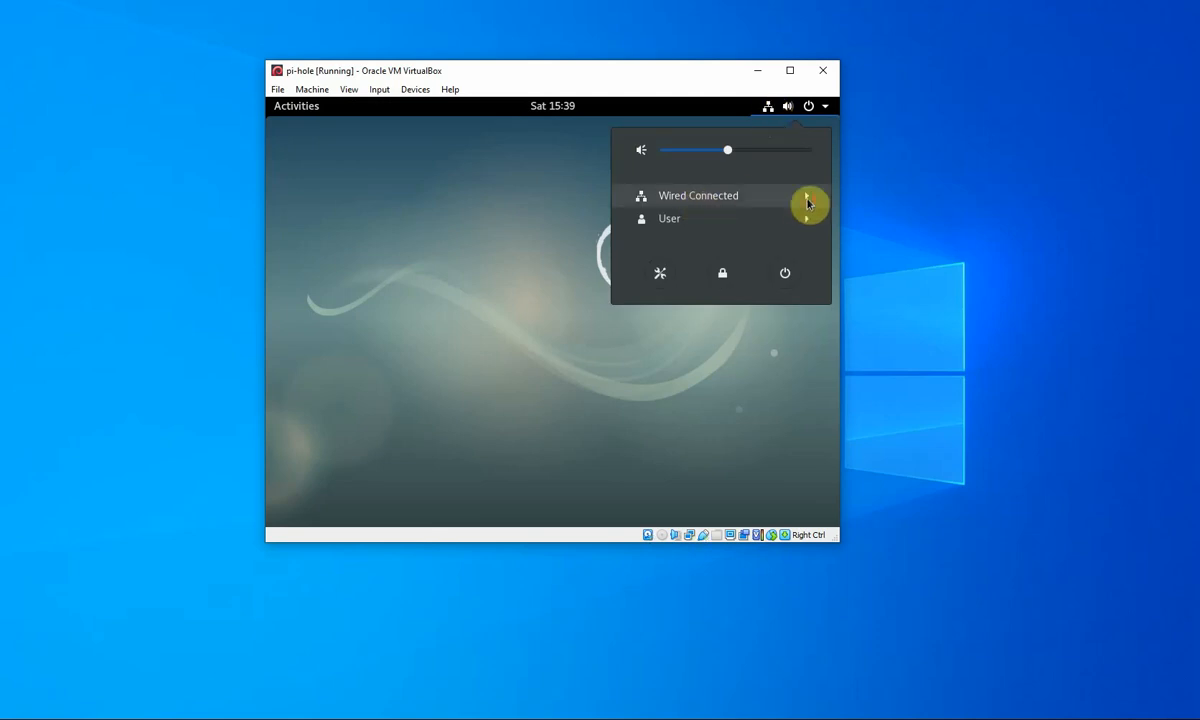
left_click(808, 200)
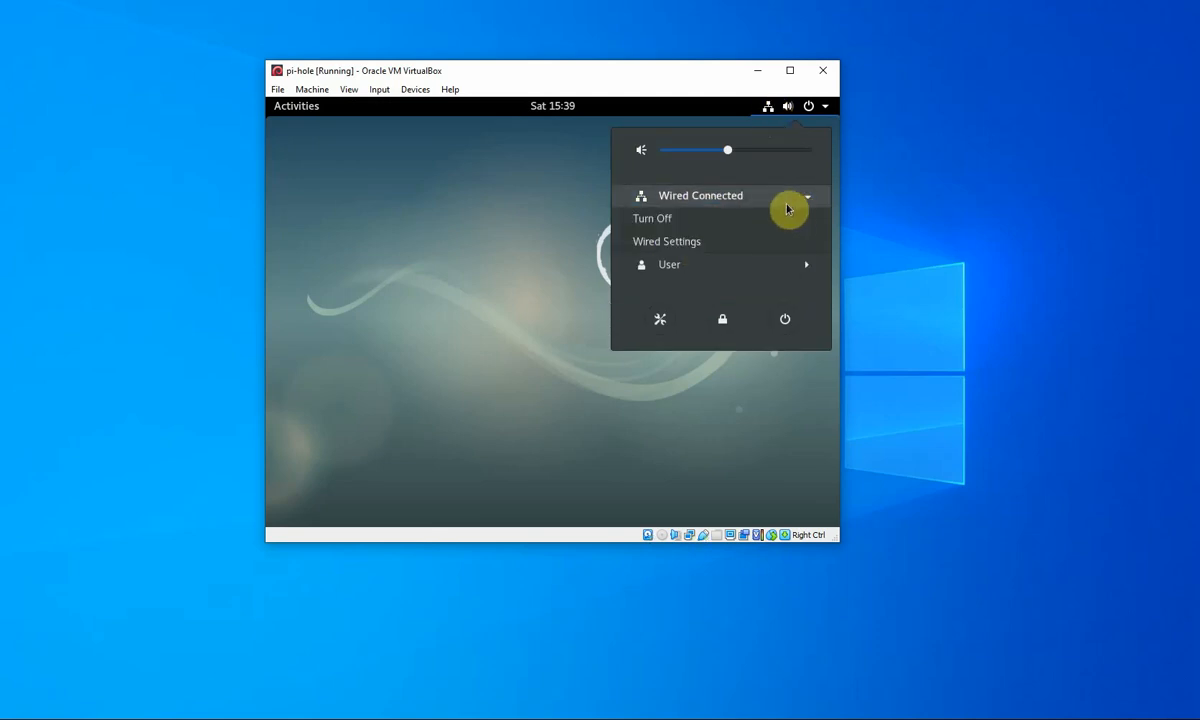
left_click(686, 248)
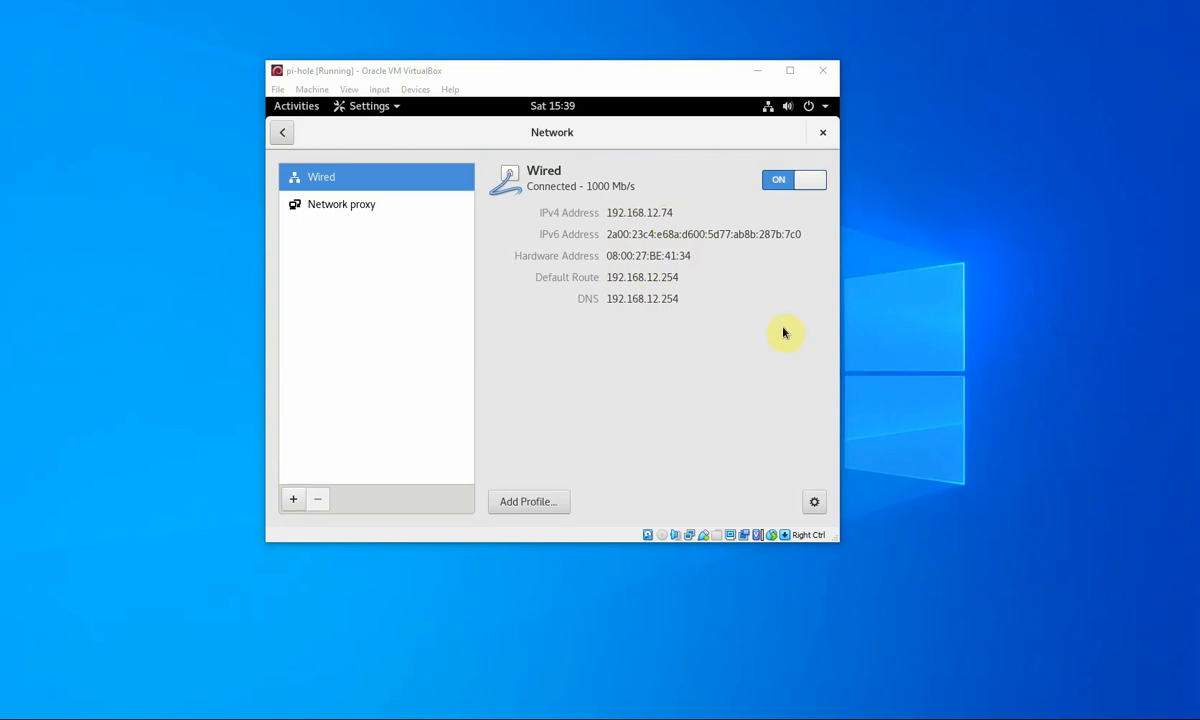
left_click(824, 134)
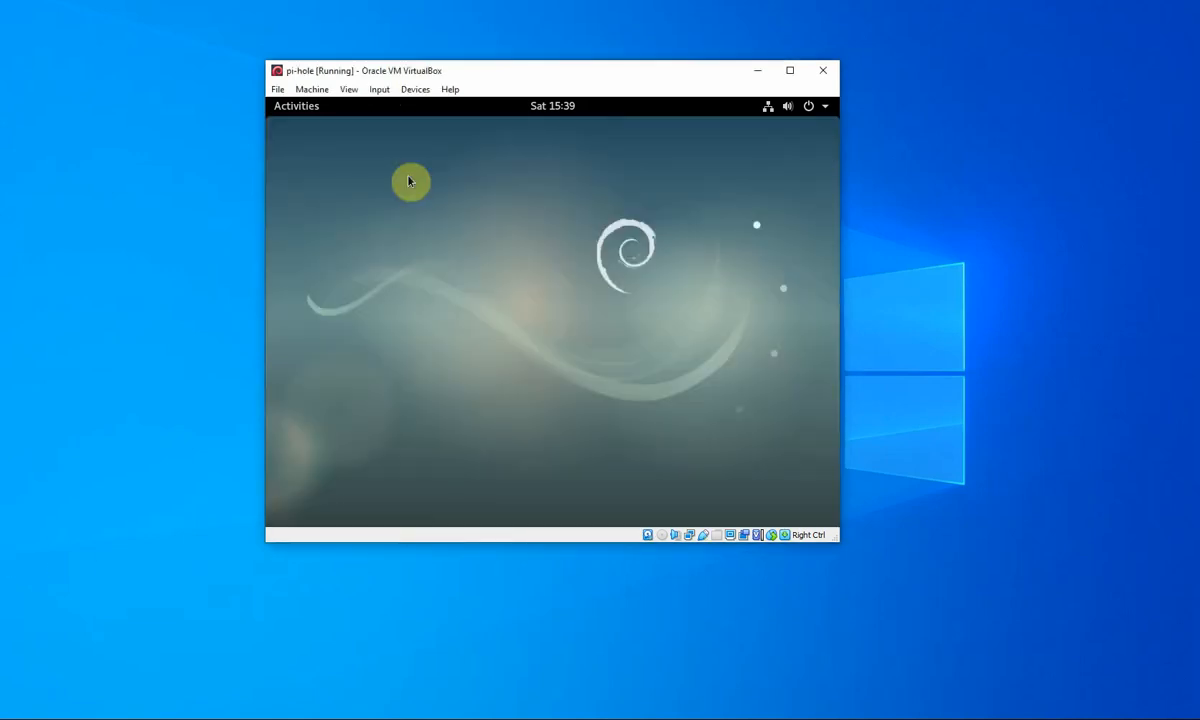
left_click(297, 106)
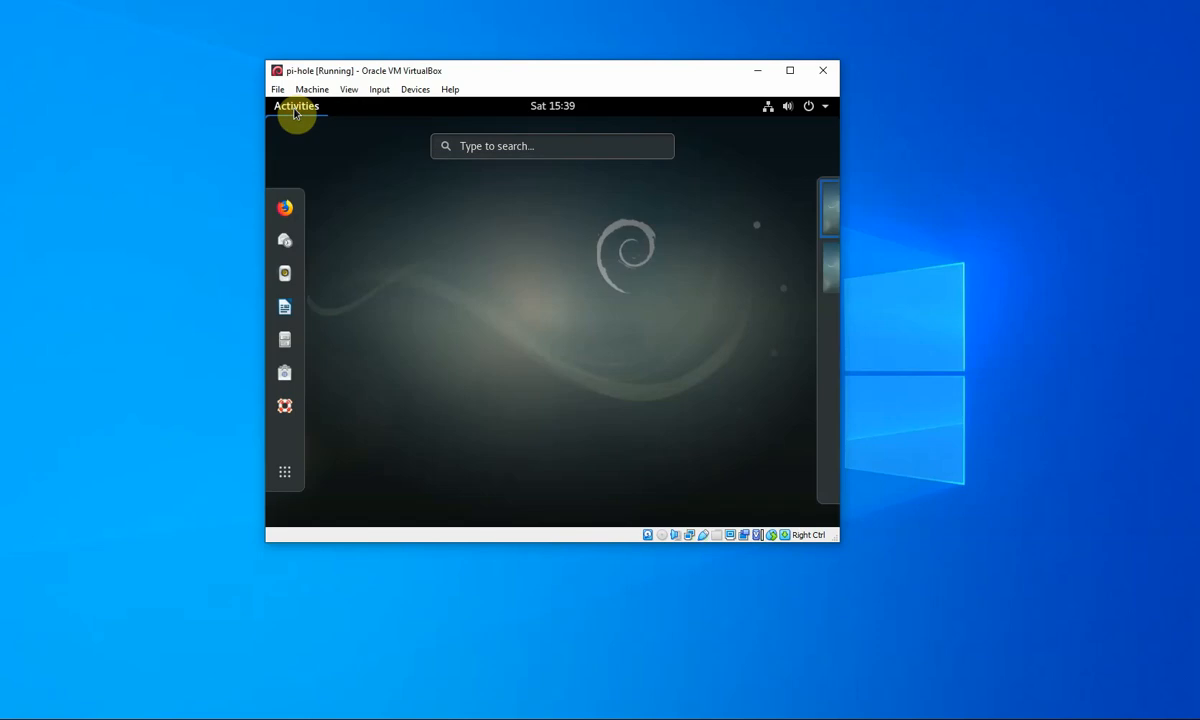
- Open Terminal from the Activities search and switch to root with su root
type("ter")
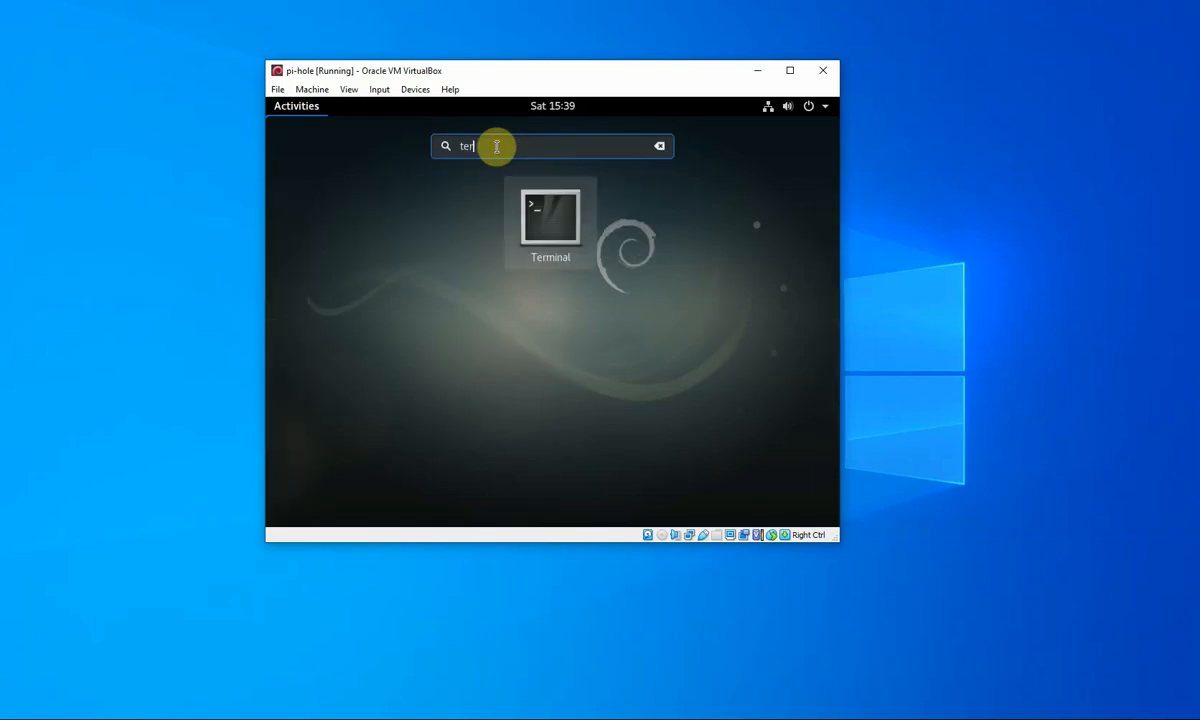
type("minal")
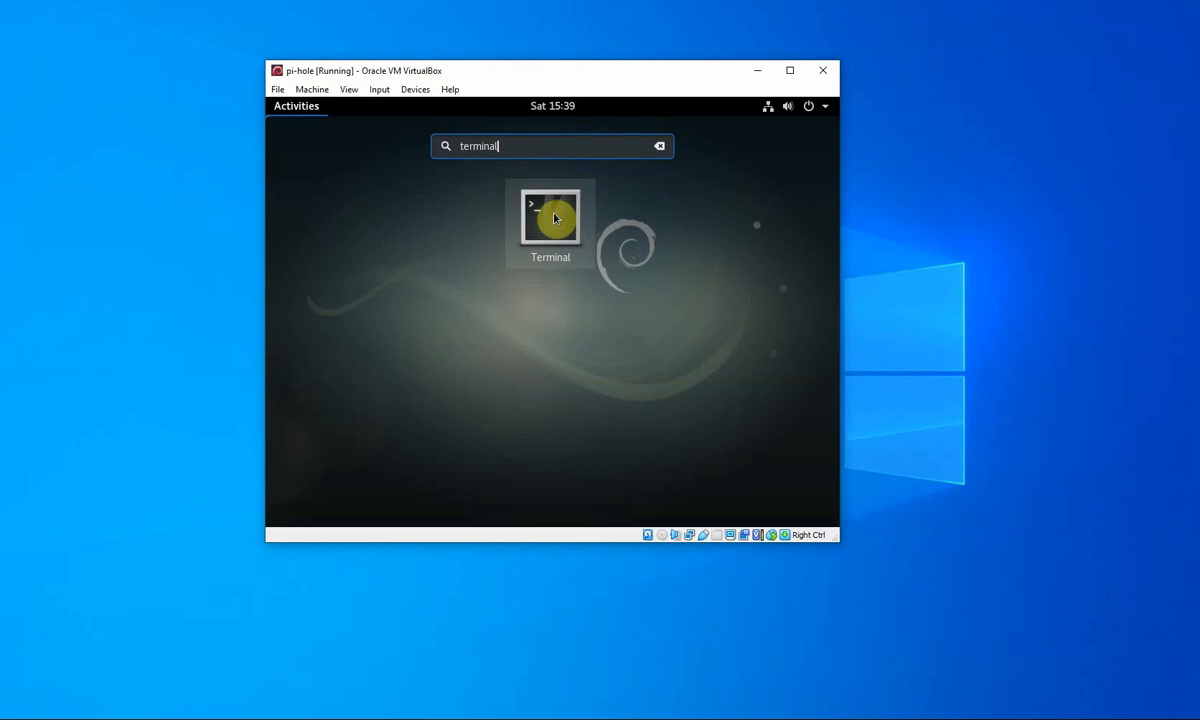
left_click(552, 218)
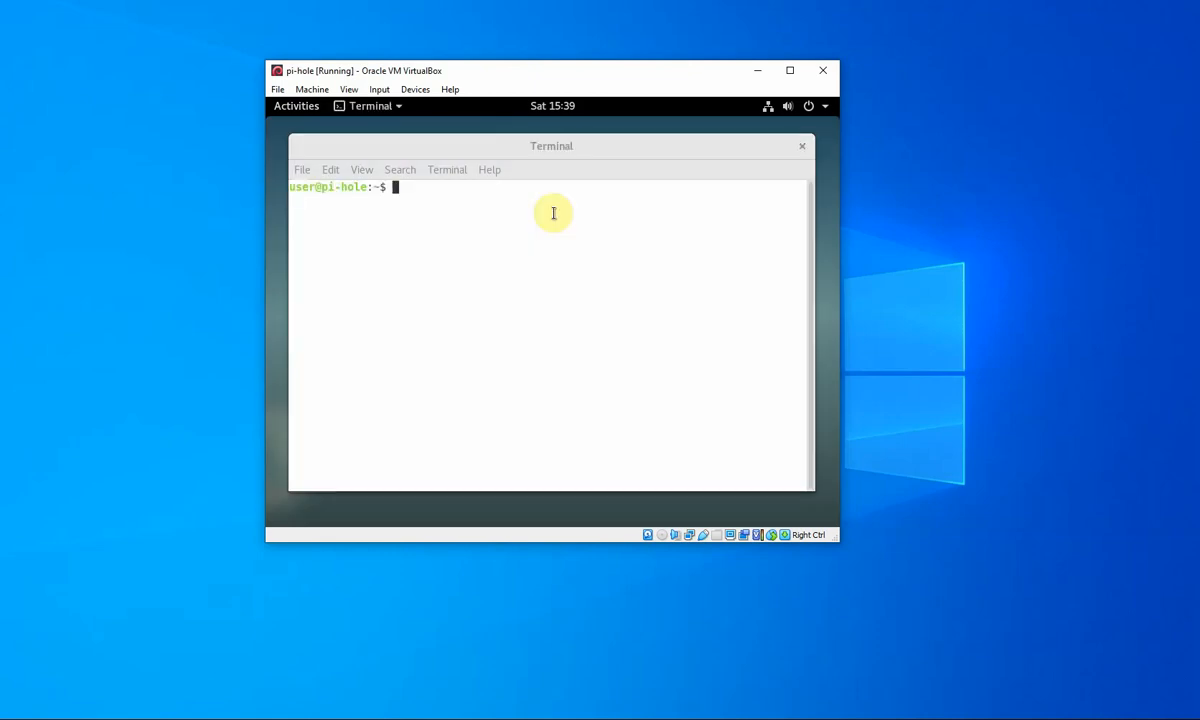
type("su r")
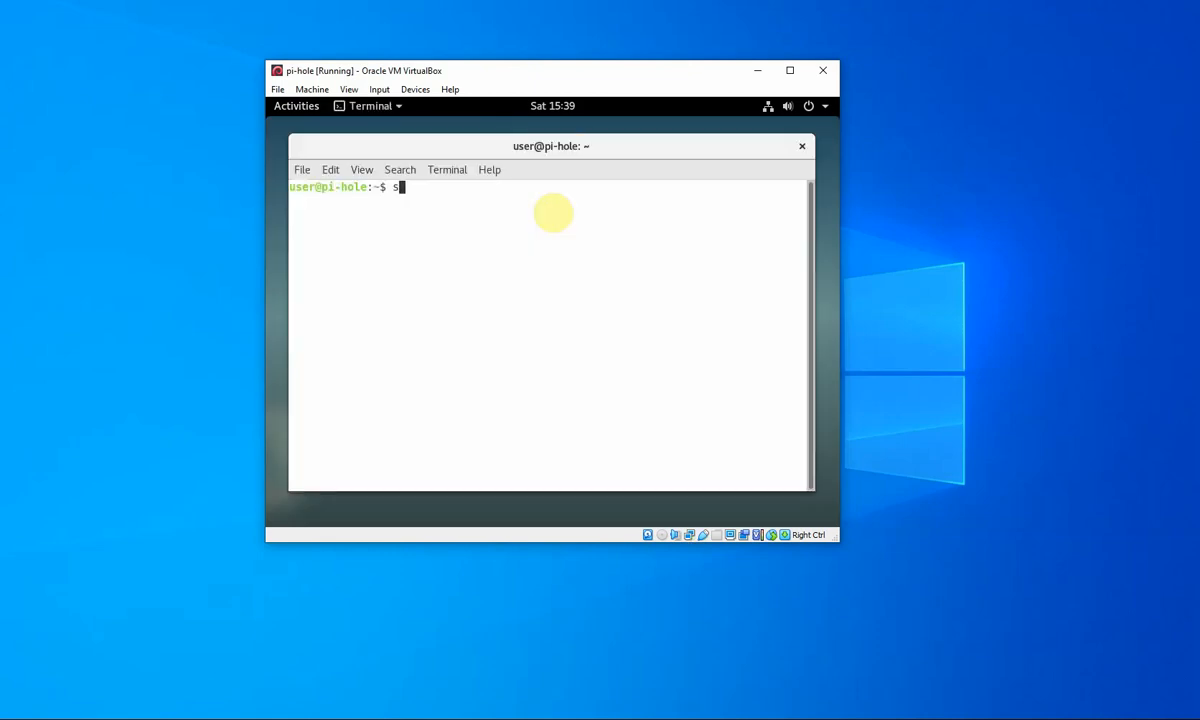
type("oot")
key("Return")
key("Return")
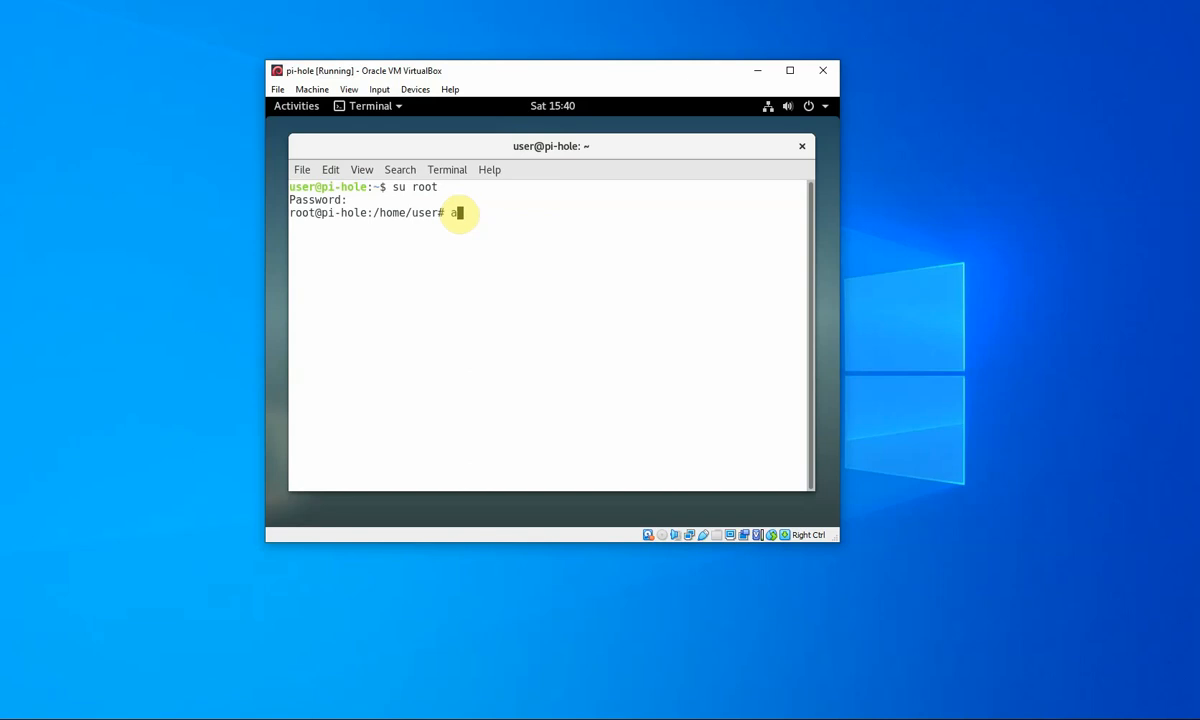
- Install curl with apt-get install curl, answer y, then enter the reboot command
type("apt-get install curl")
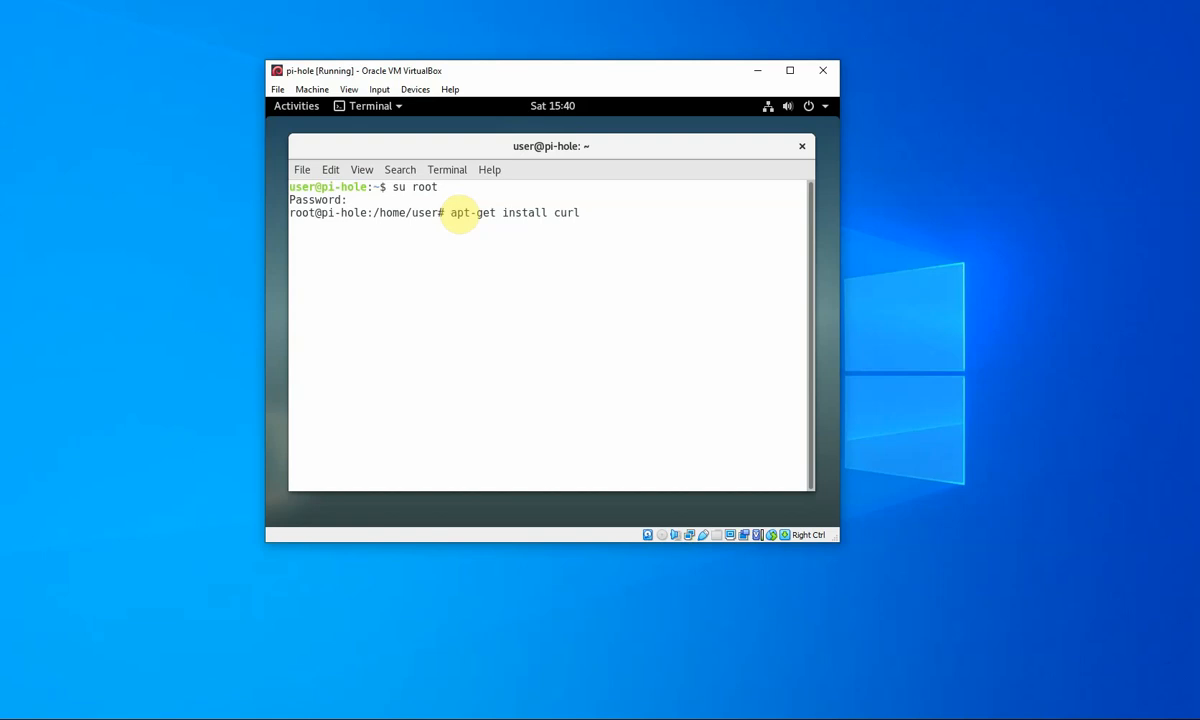
key("Return")
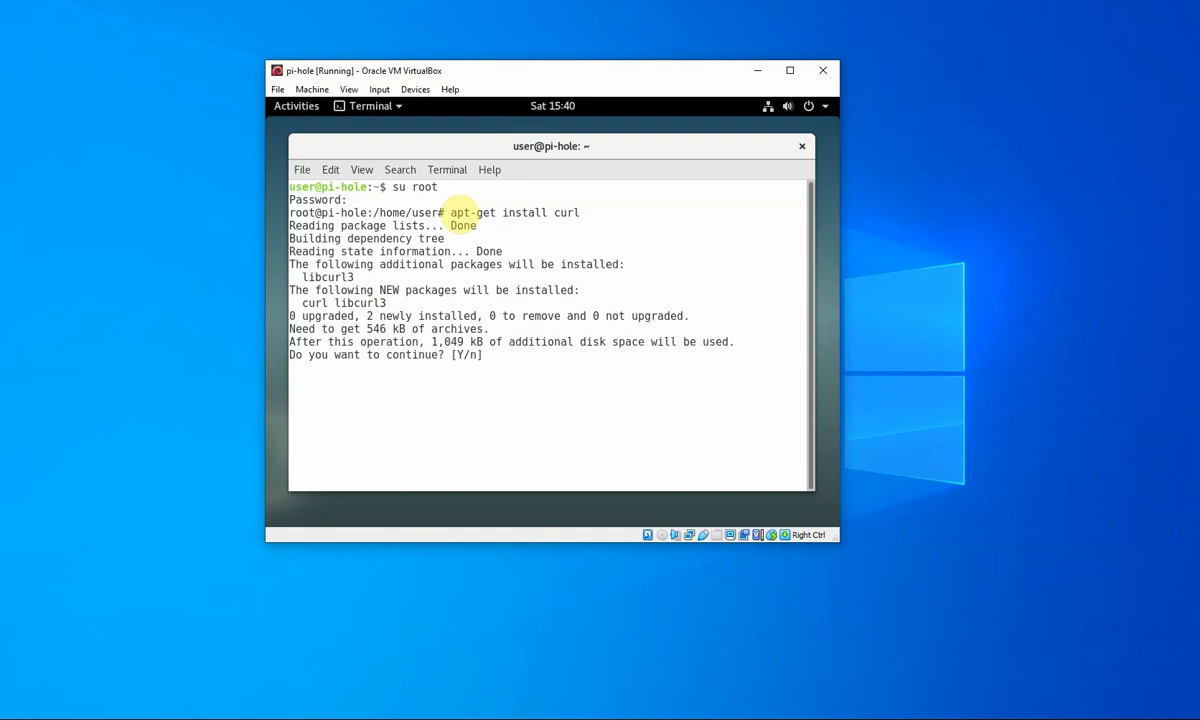
type("y")
key("Return")
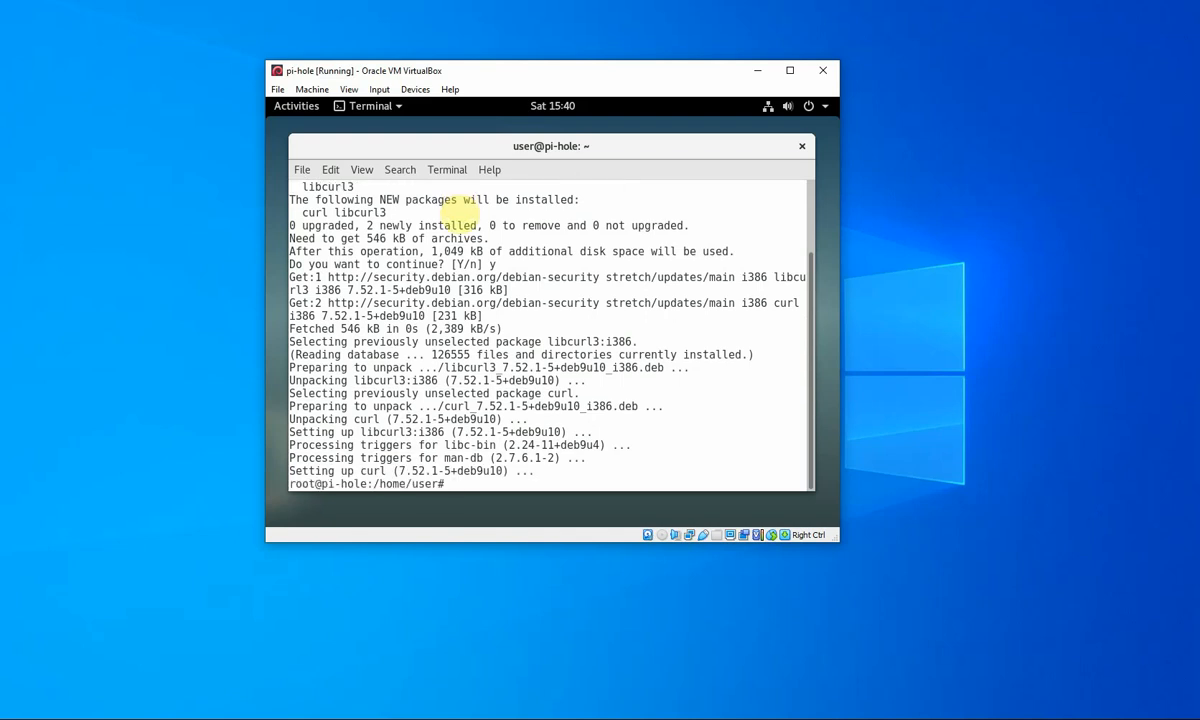
type("reboo")
type("t")
- Reboot the guest, close both mouse-integration notices, and focus the VM as Debian loads
key("Return")
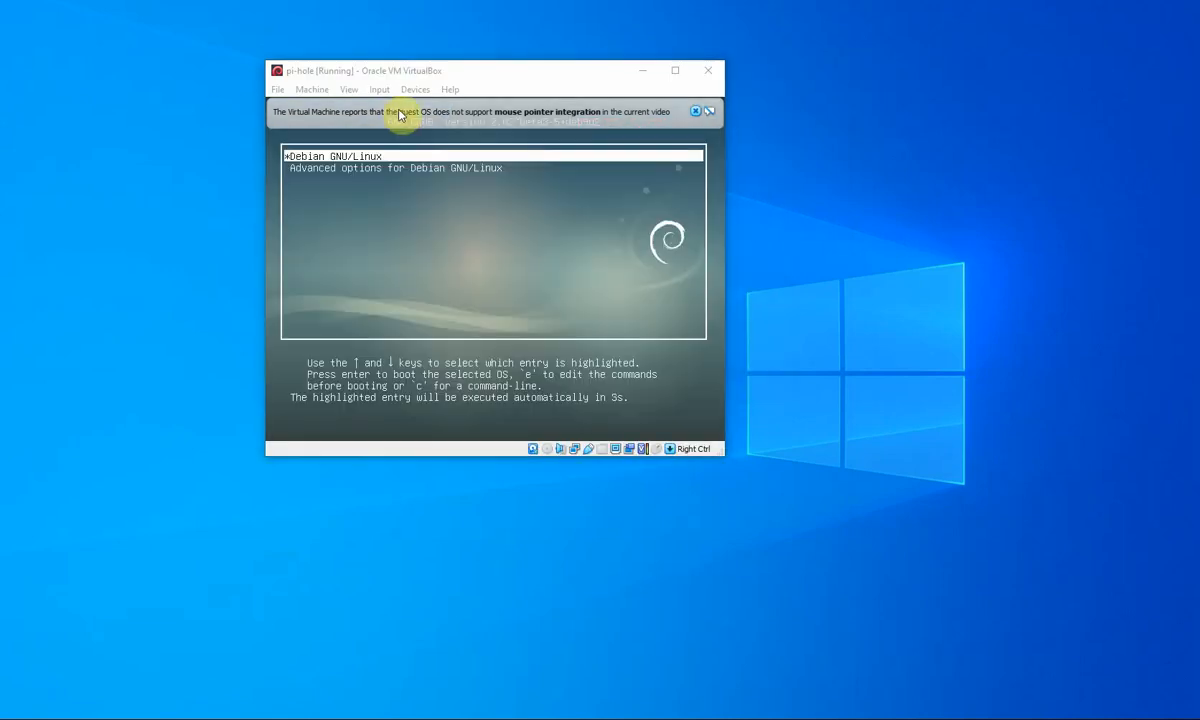
left_click(364, 145)
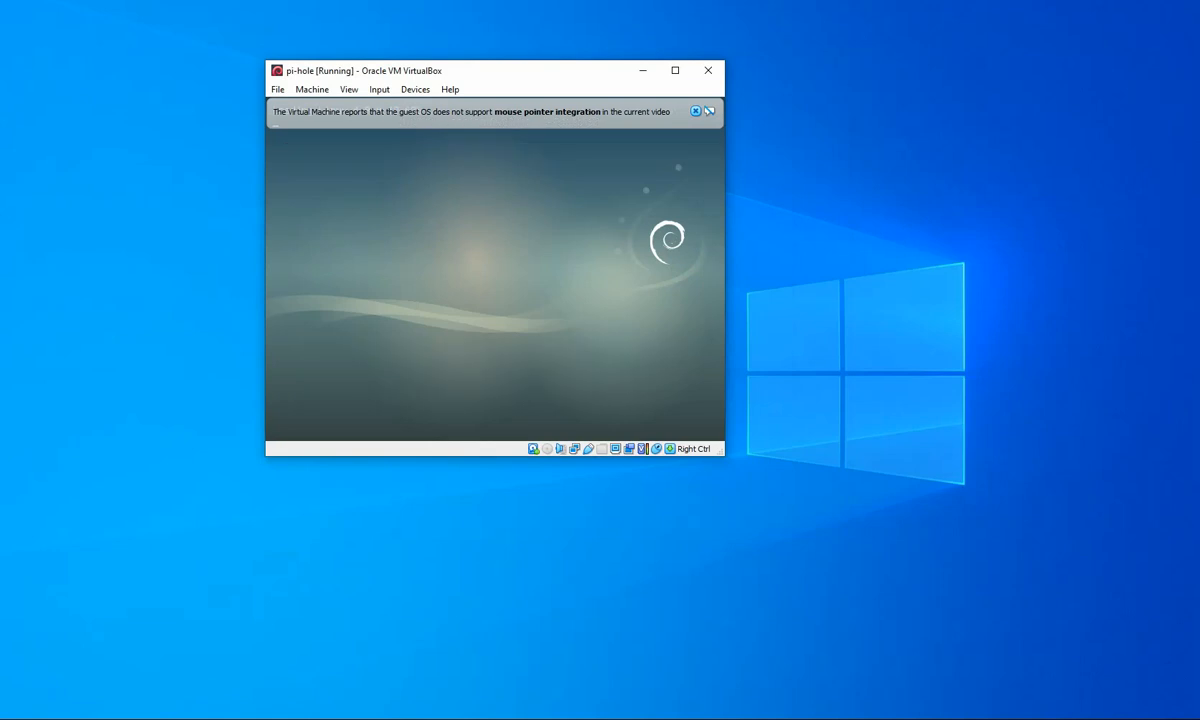
key("Control_R")
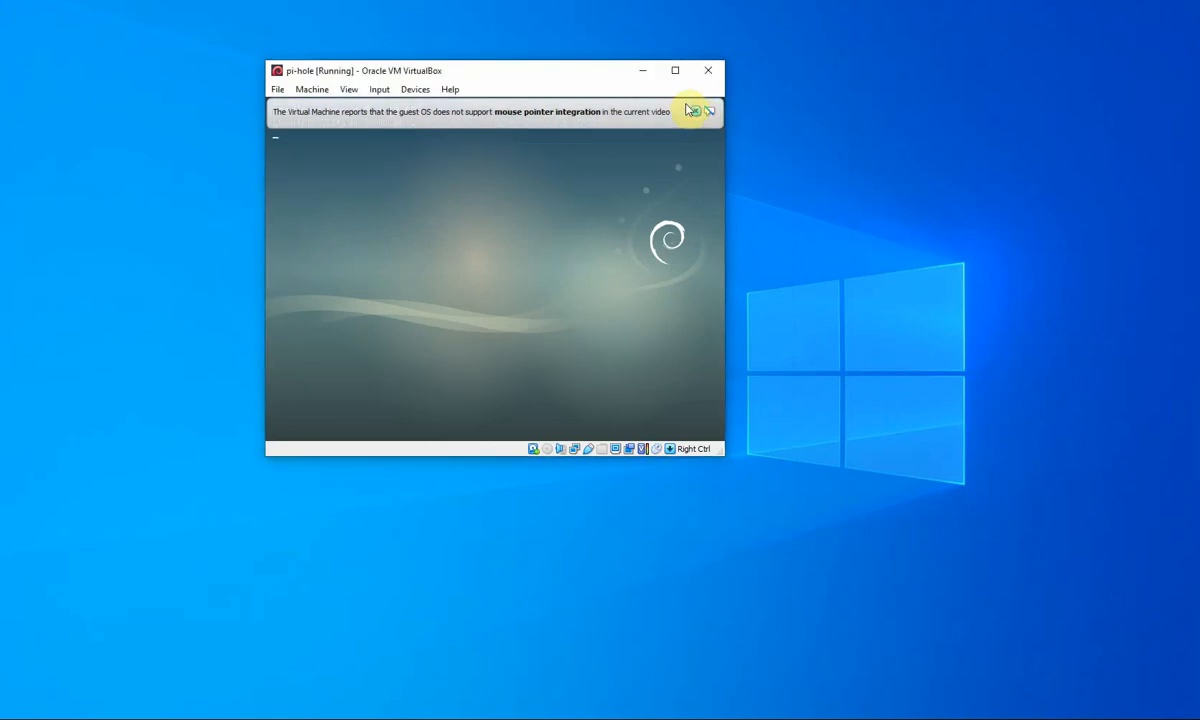
left_click(695, 110)
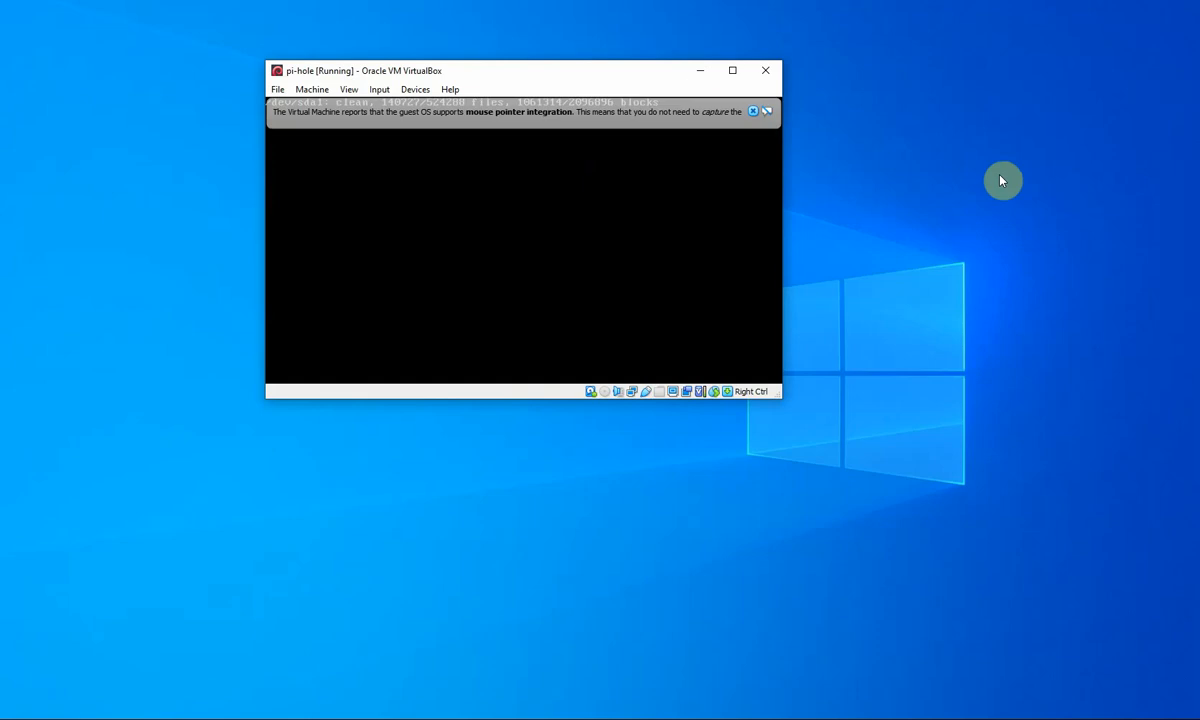
left_click(753, 111)
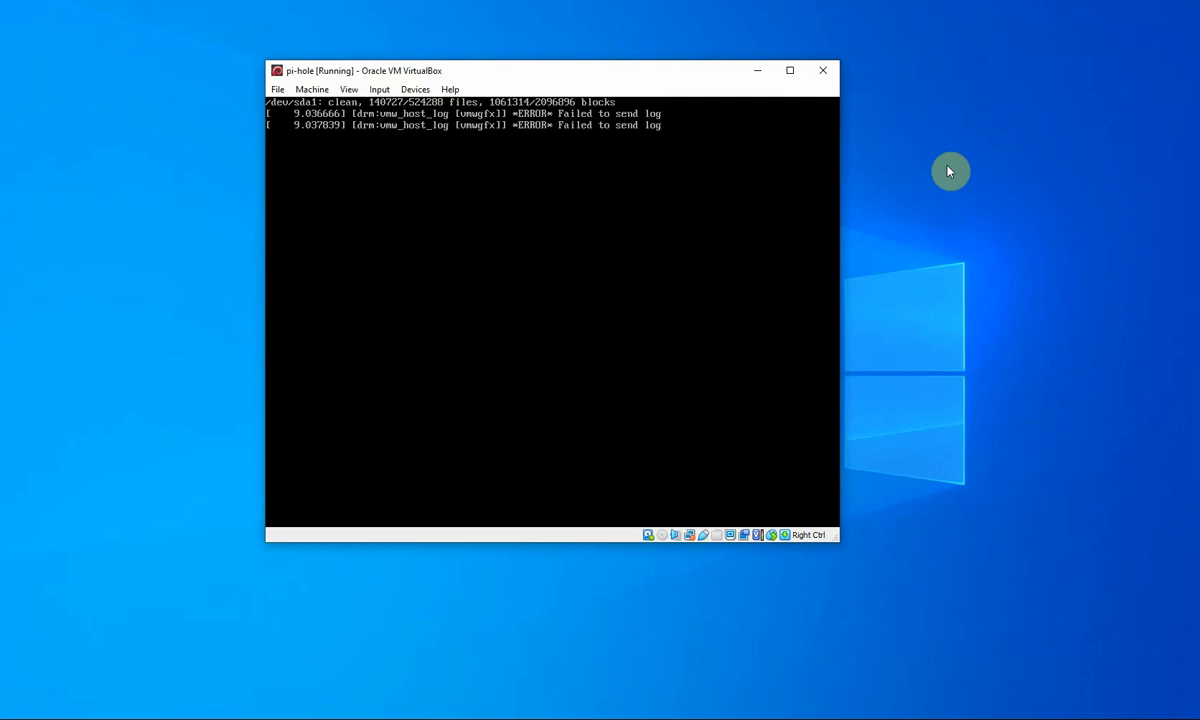
left_click(694, 195)
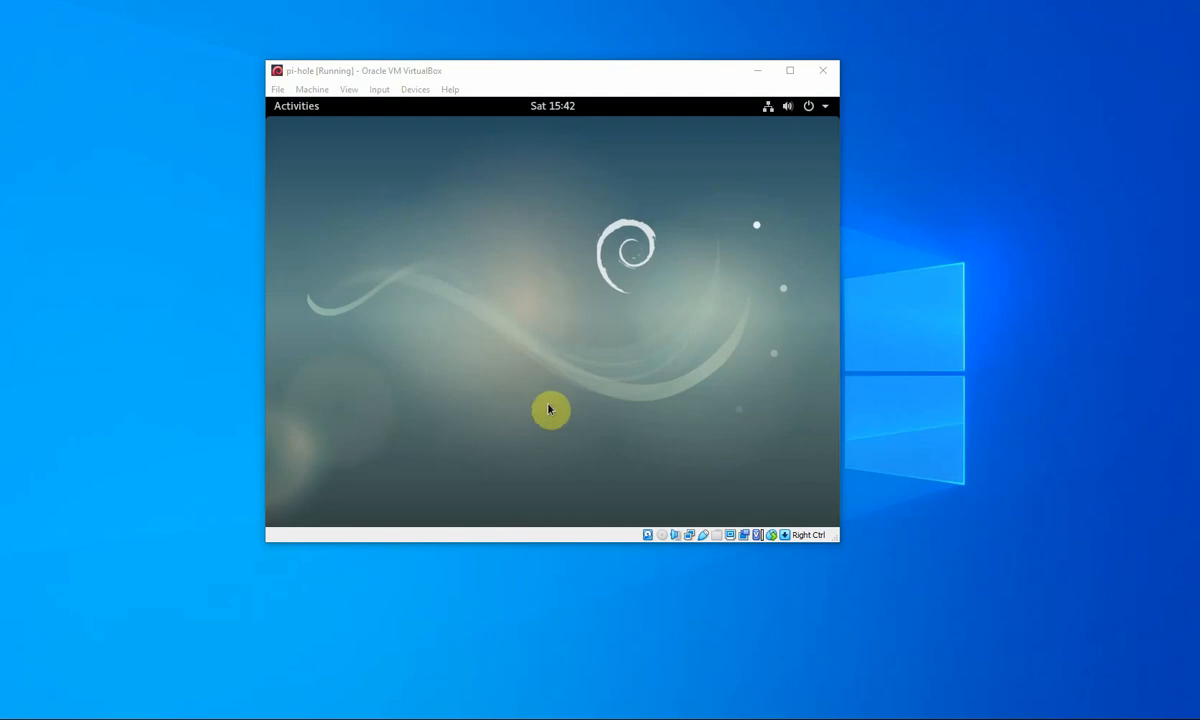
- Launch Terminal from an Activities search for 'terminal' and become root with su root
left_click(292, 110)
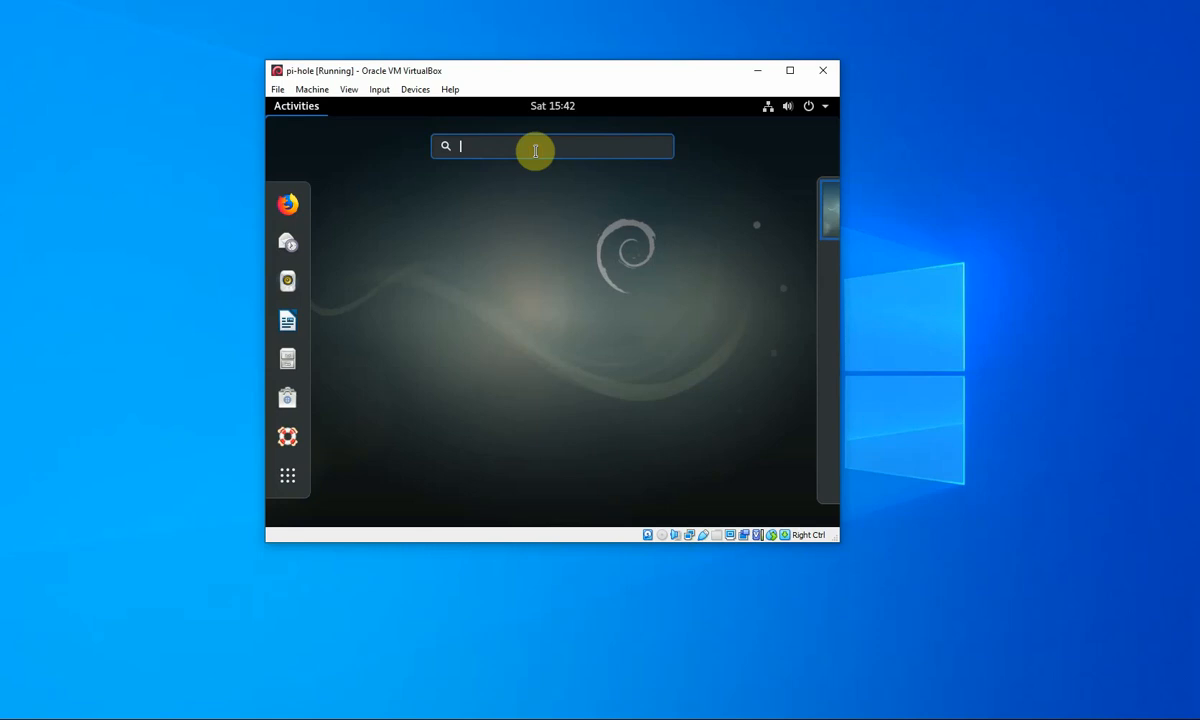
type("ter")
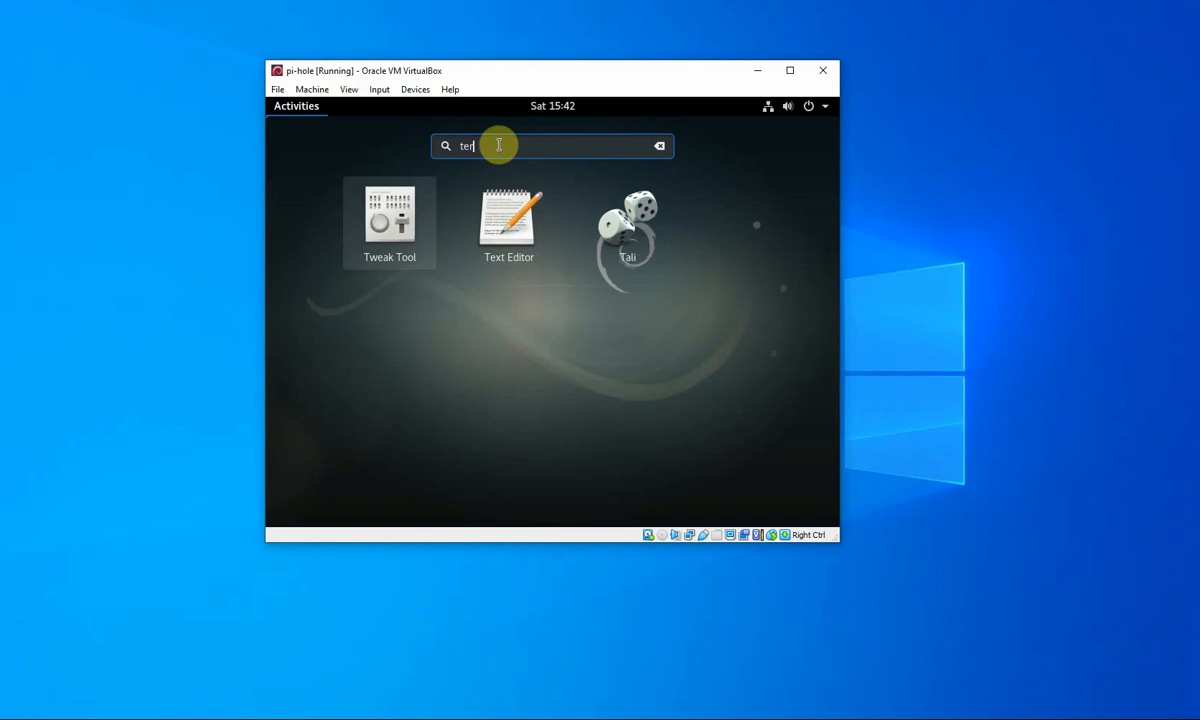
type("minal")
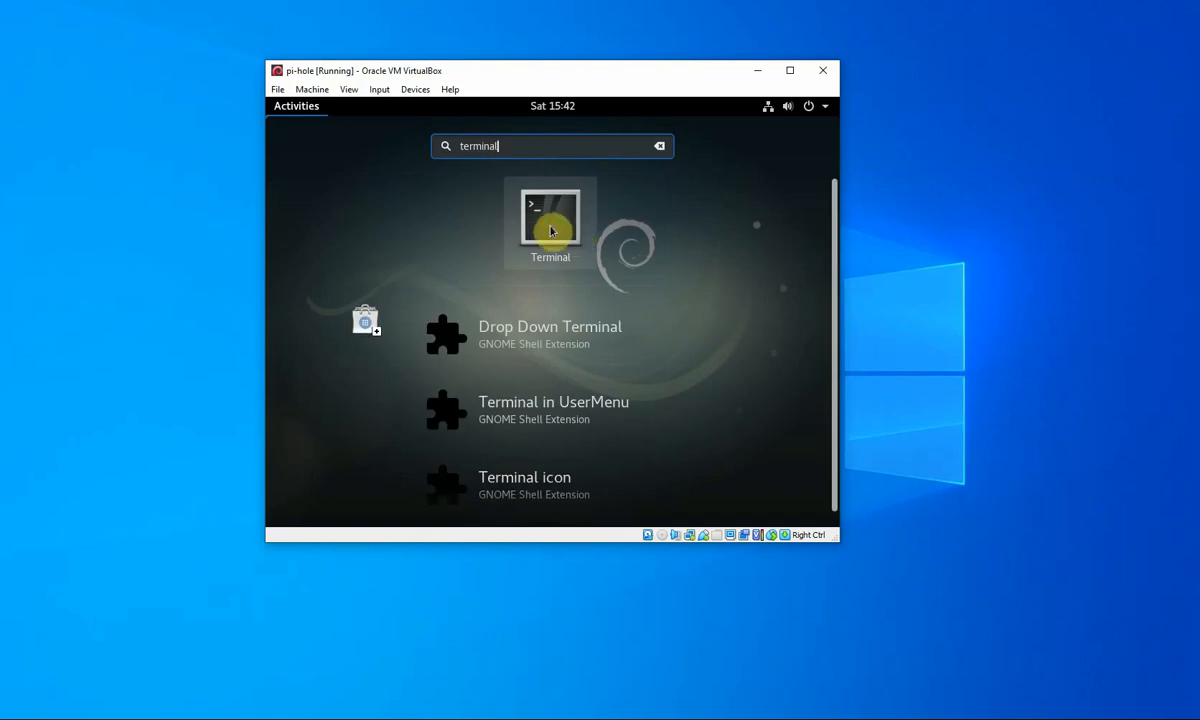
left_click(548, 227)
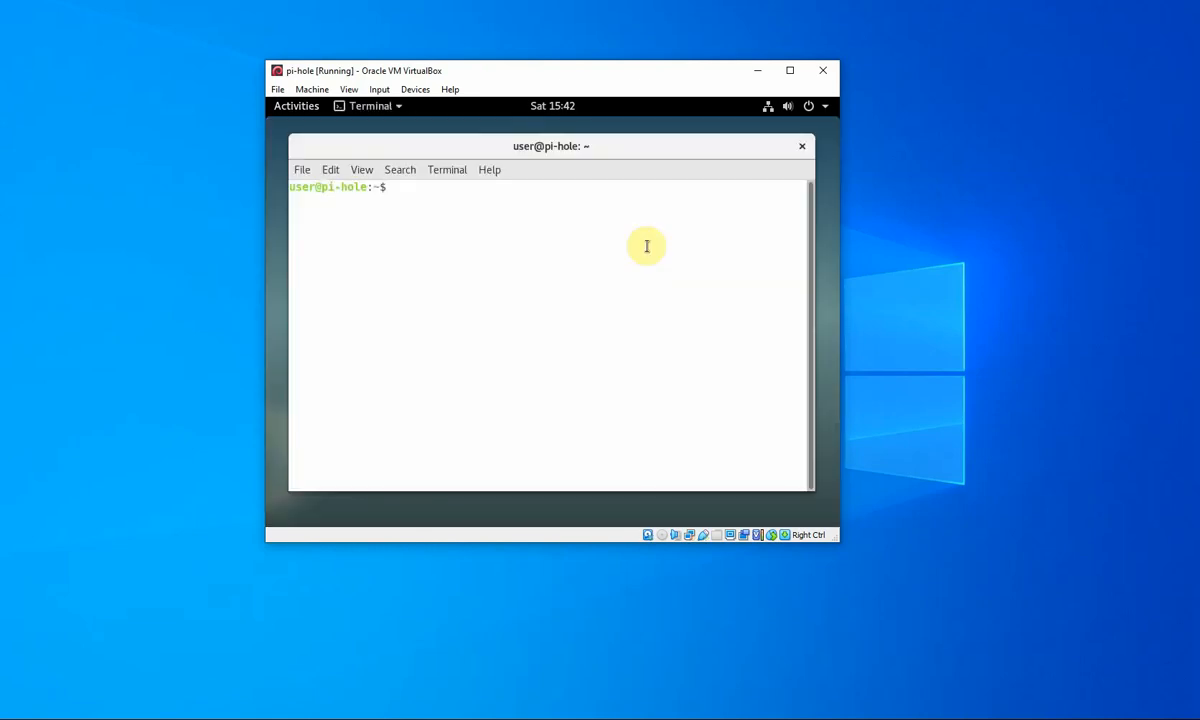
type("su root")
key("Return")
key("Return")
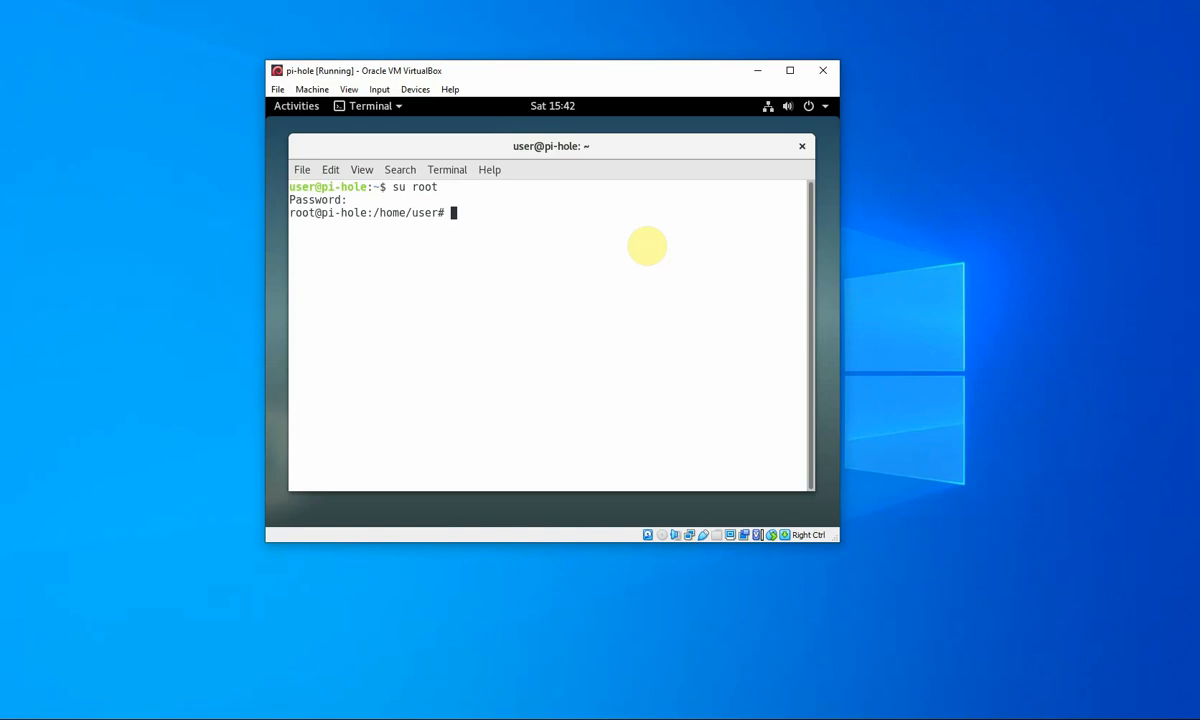
type("curl -ssl https://inst")
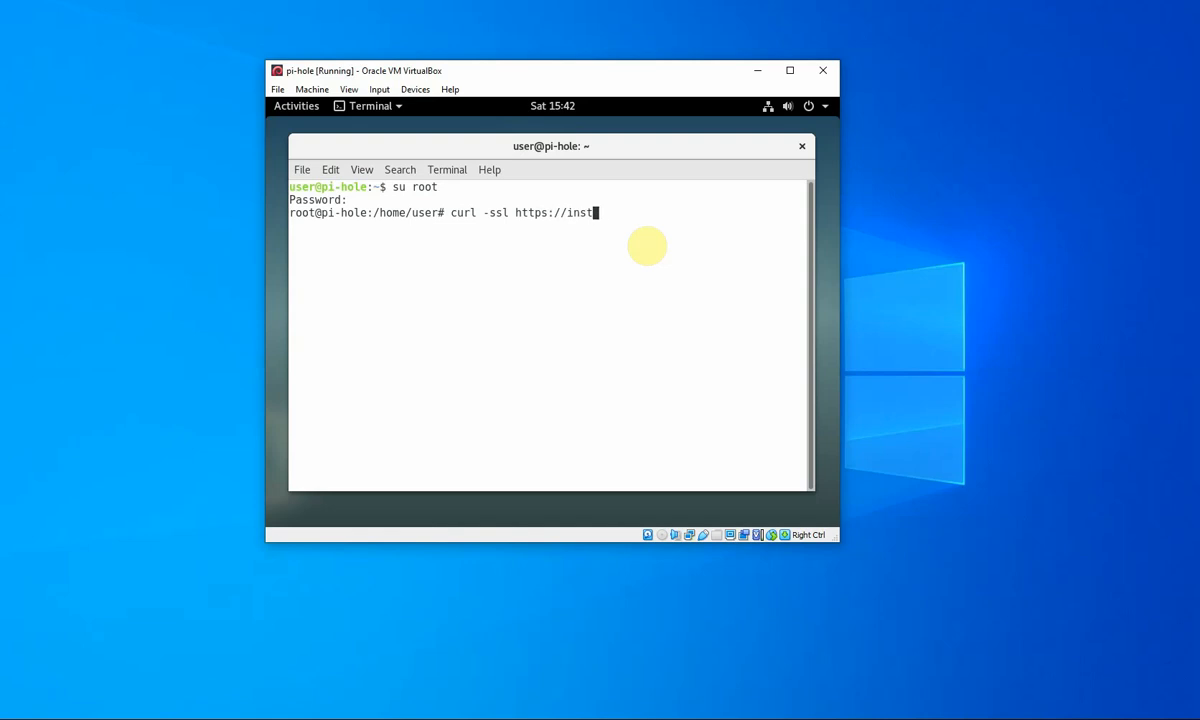
type("all.pi-hole.")
type("net | bash")
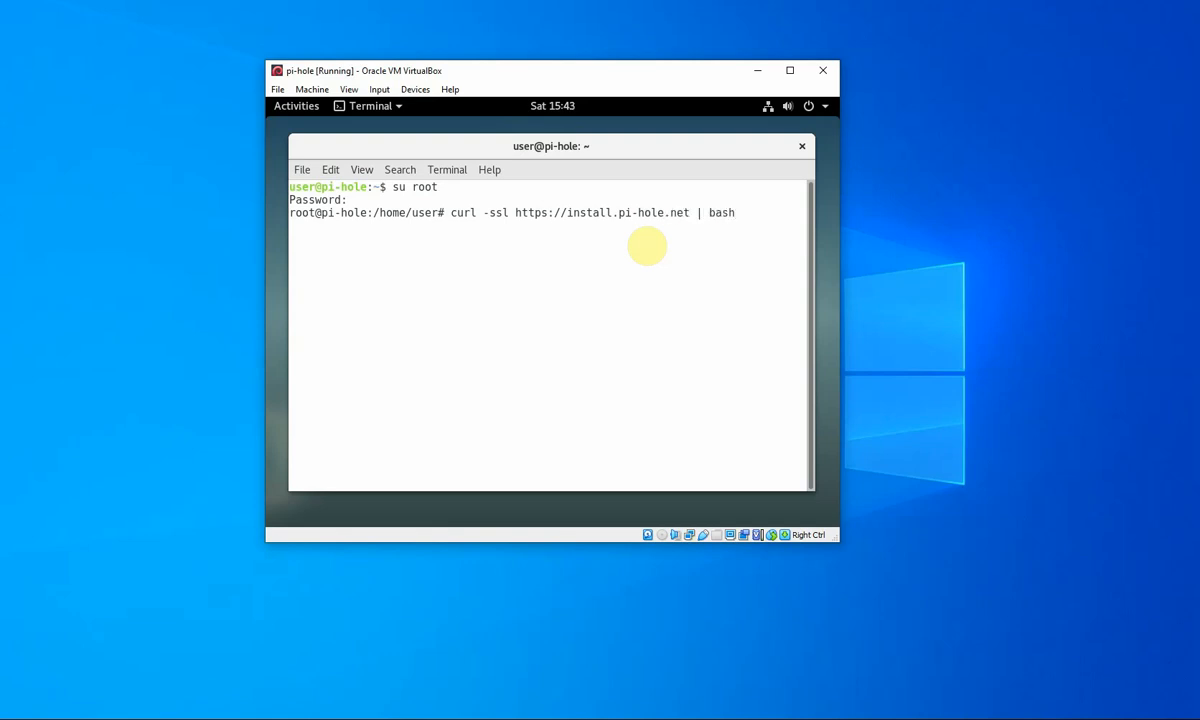
key("Return")
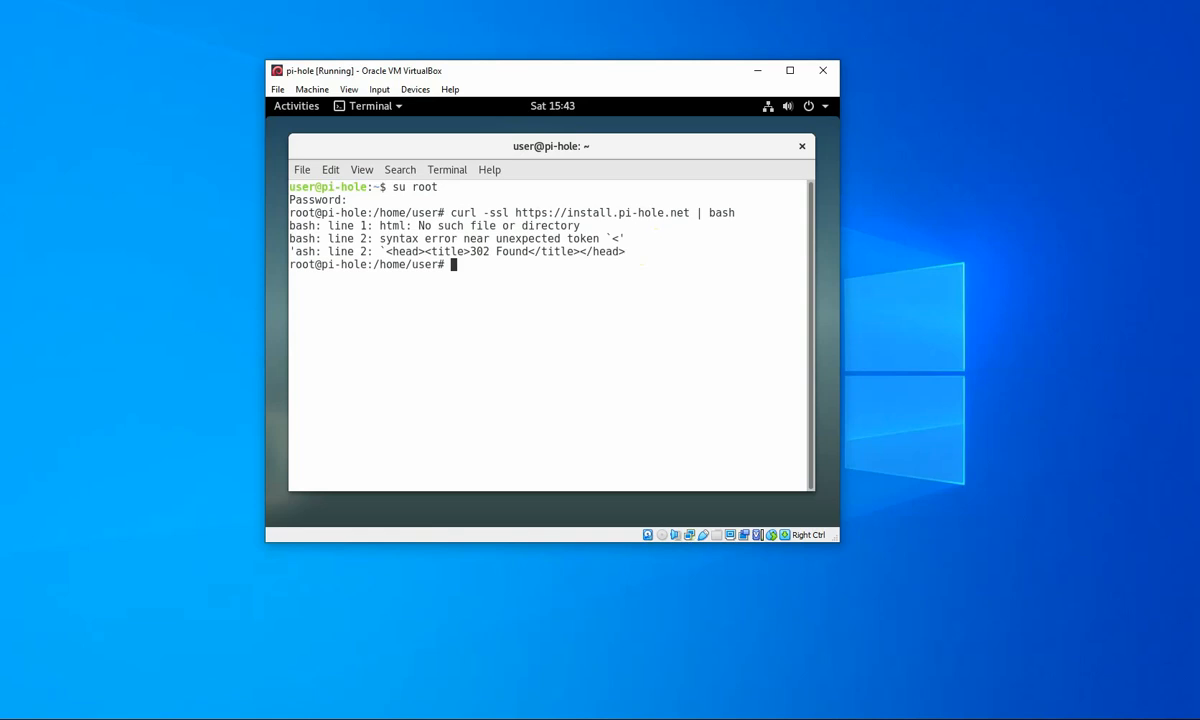
left_click(54, 396)
left_click(479, 286)
type("curl -sSL https://install")
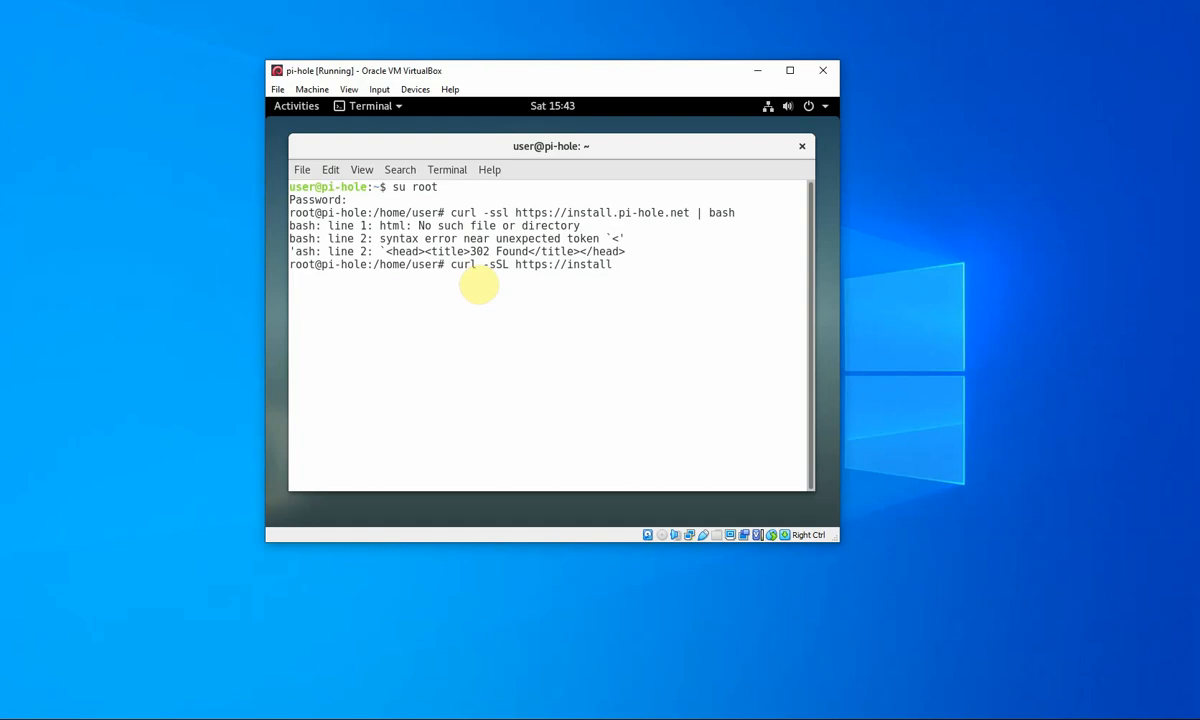
type(".pi-hole.net | bash")
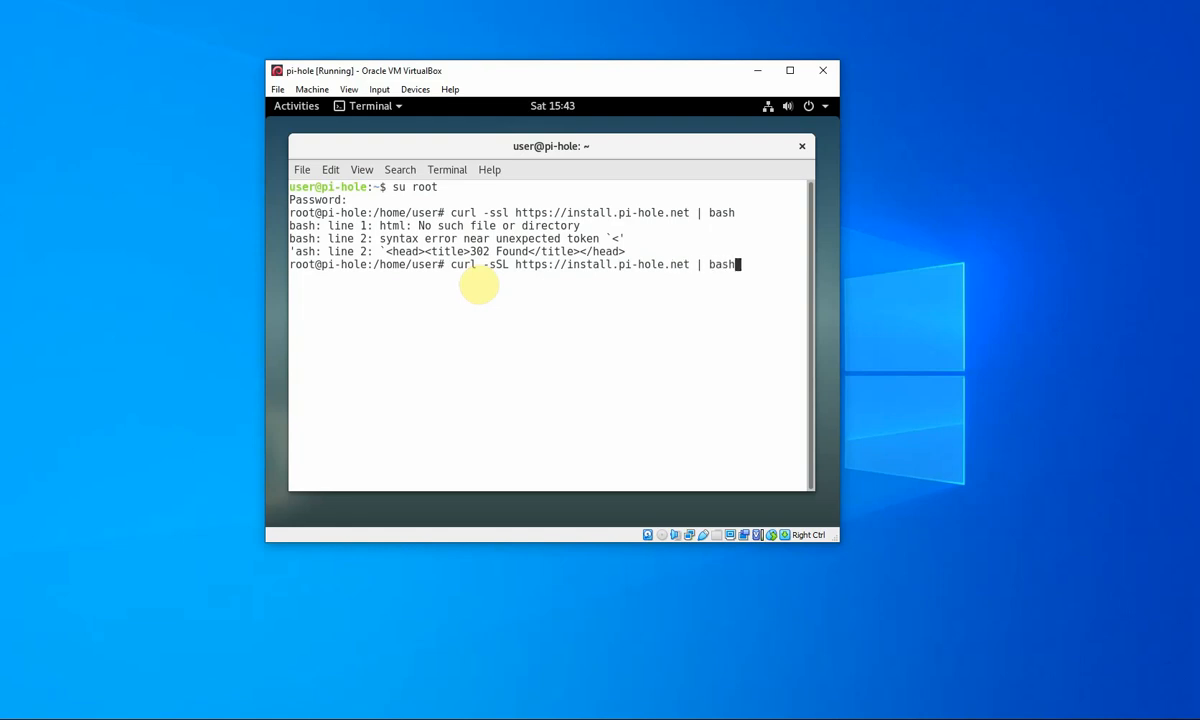
key("Return")
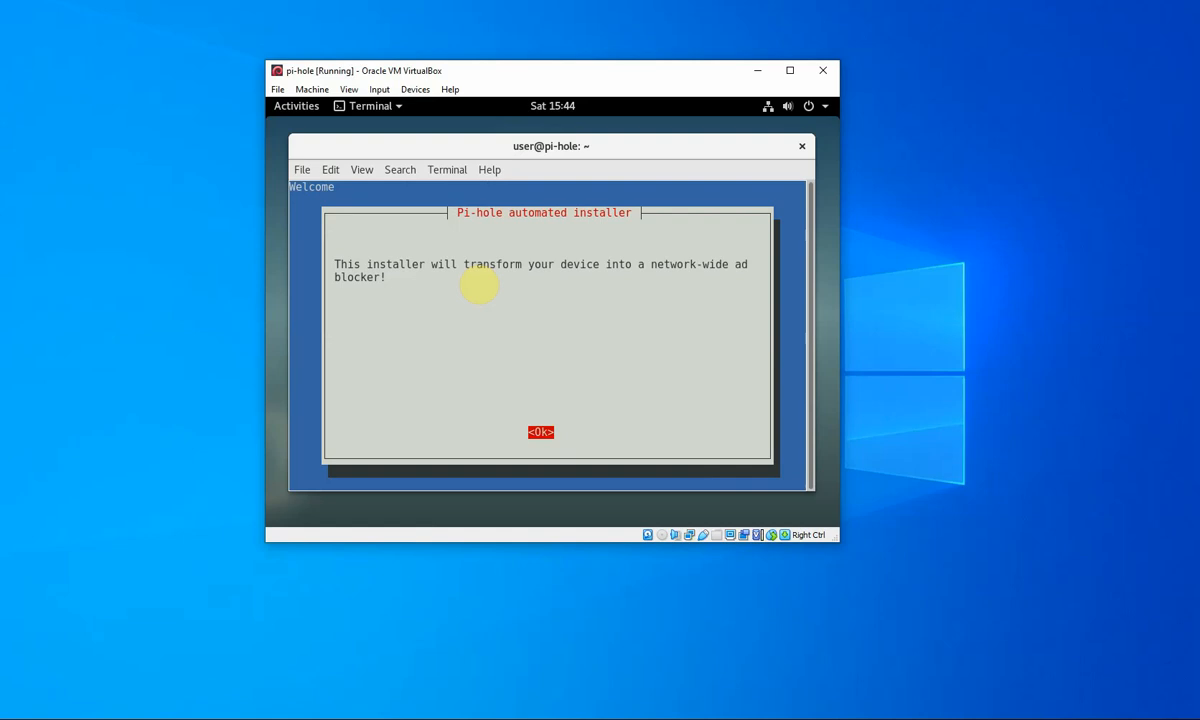
- Pass the Welcome, donation and Static IP screens, then choose Custom as upstream DNS provider
key("Return")
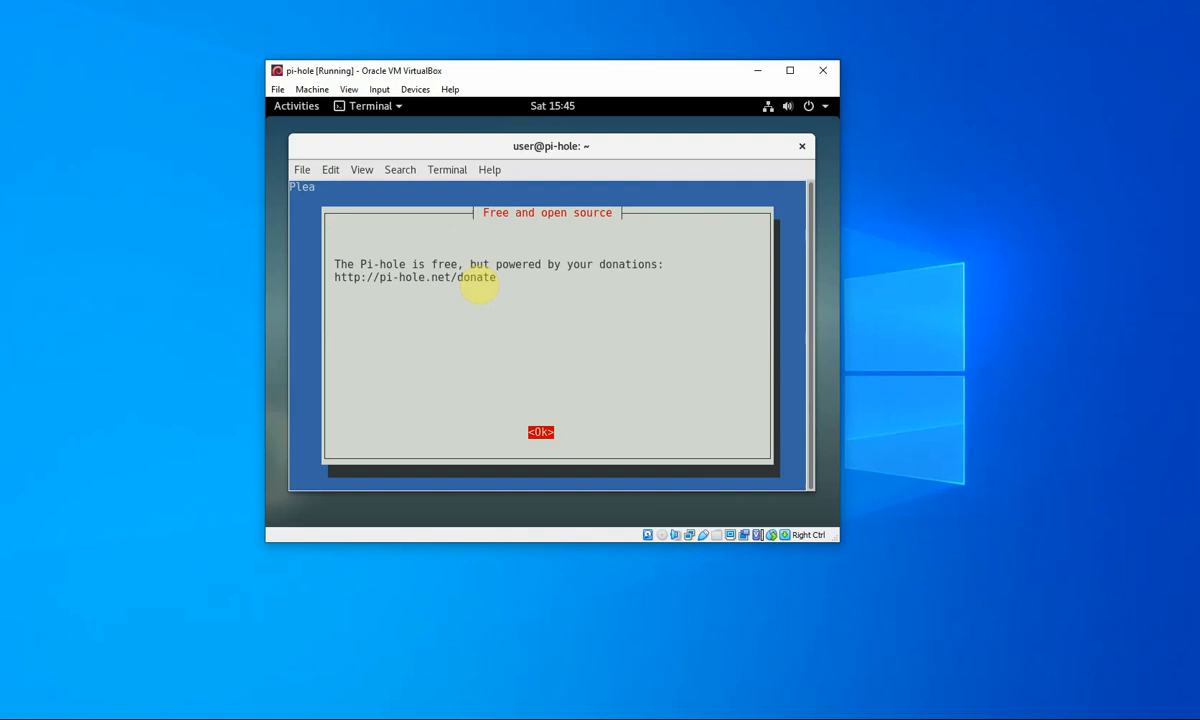
key("Return")
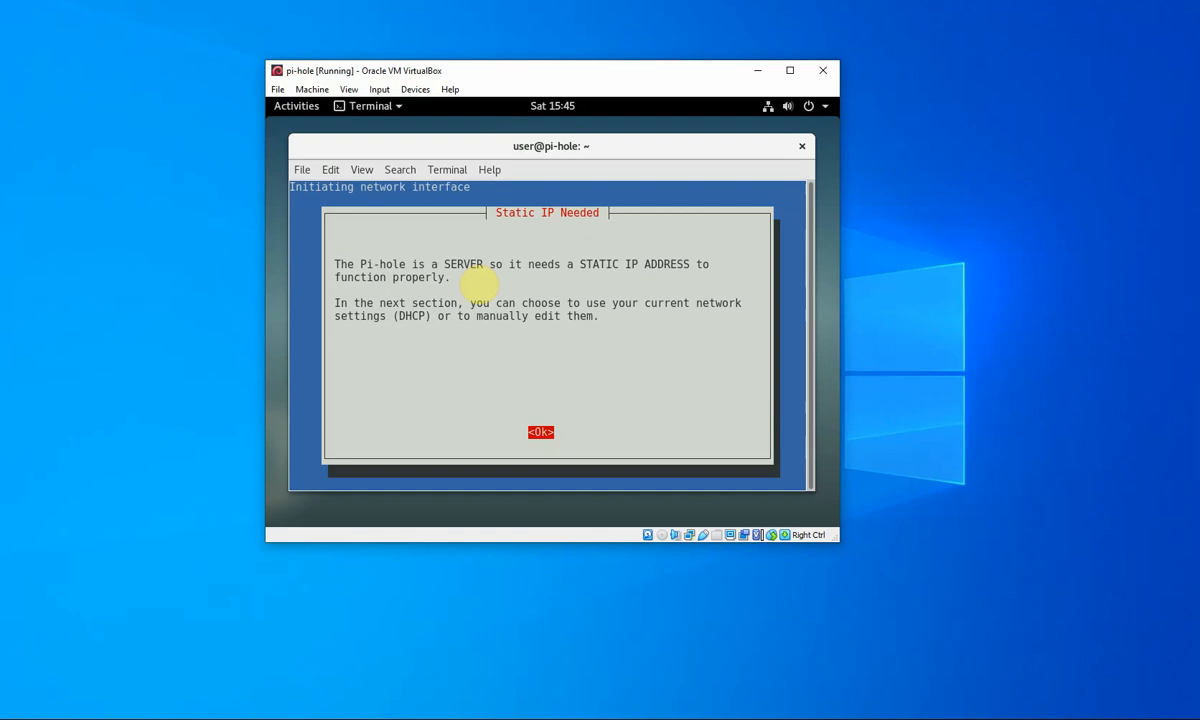
key("Return")
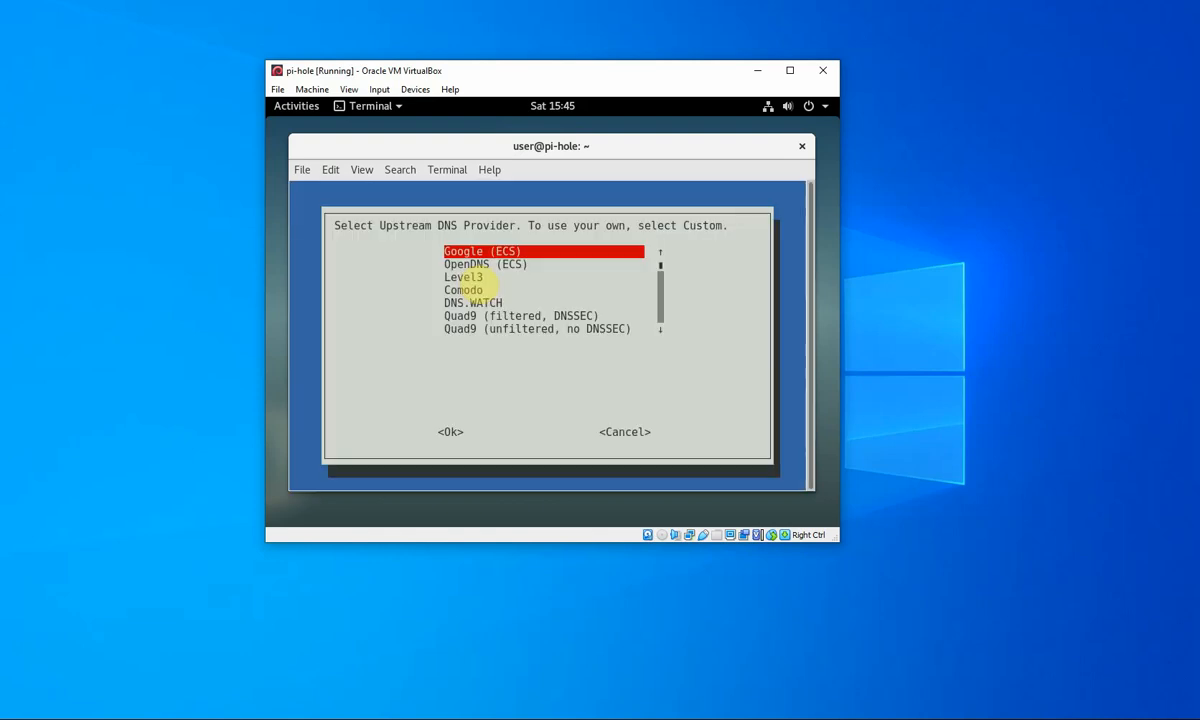
key("Down")
key("Down")
key("Down")
key("Down")
key("Down")
key("Down")
key("Down")
key("Down")
key("Down")
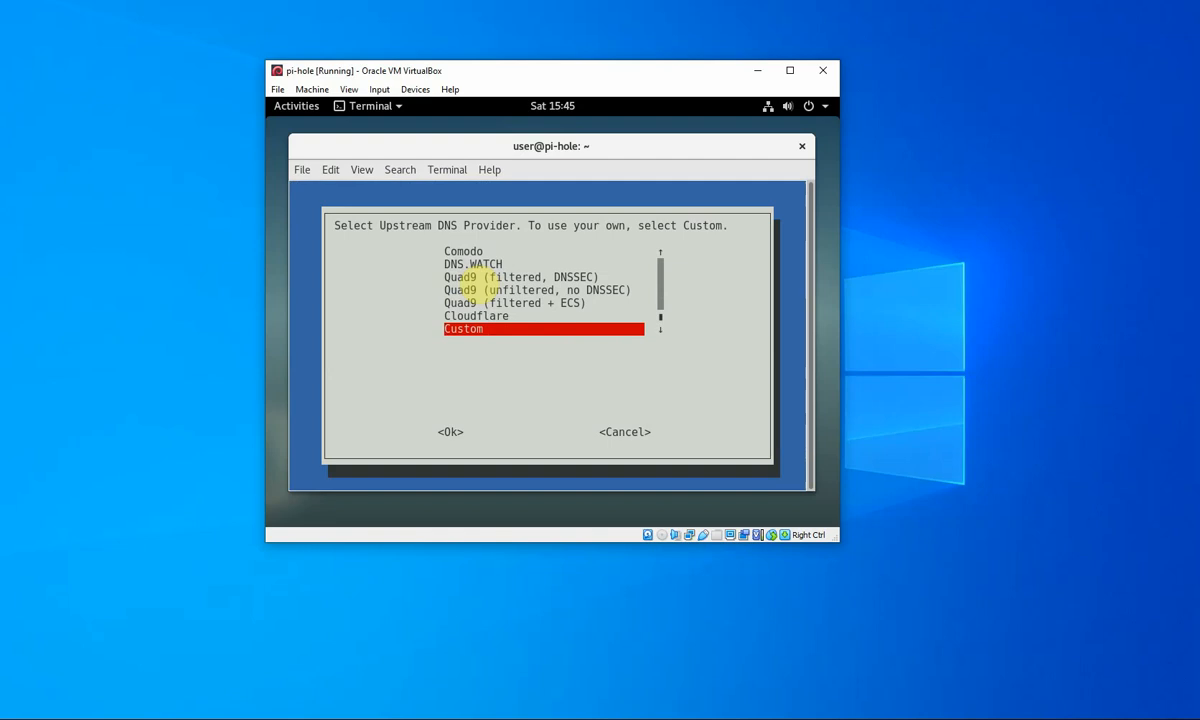
key("Return")
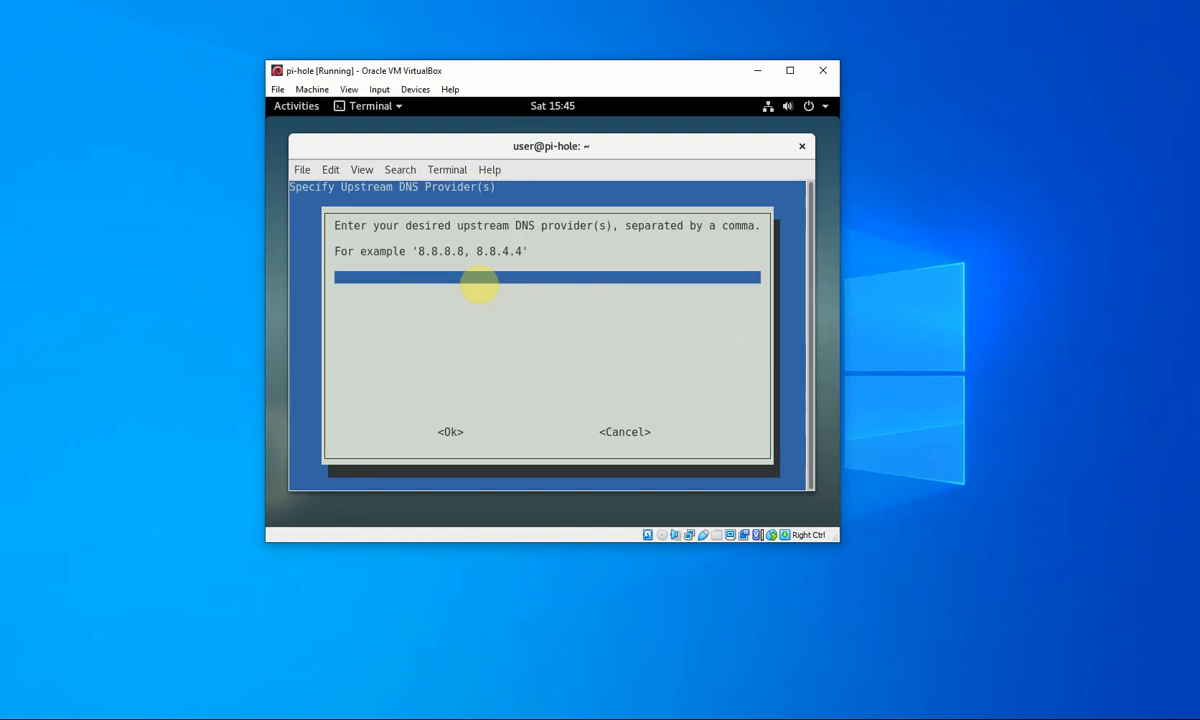
- Enter '192.168.12.254, 8.8.8.8' as the upstream DNS servers and confirm with Yes
type("192.168.12.254,")
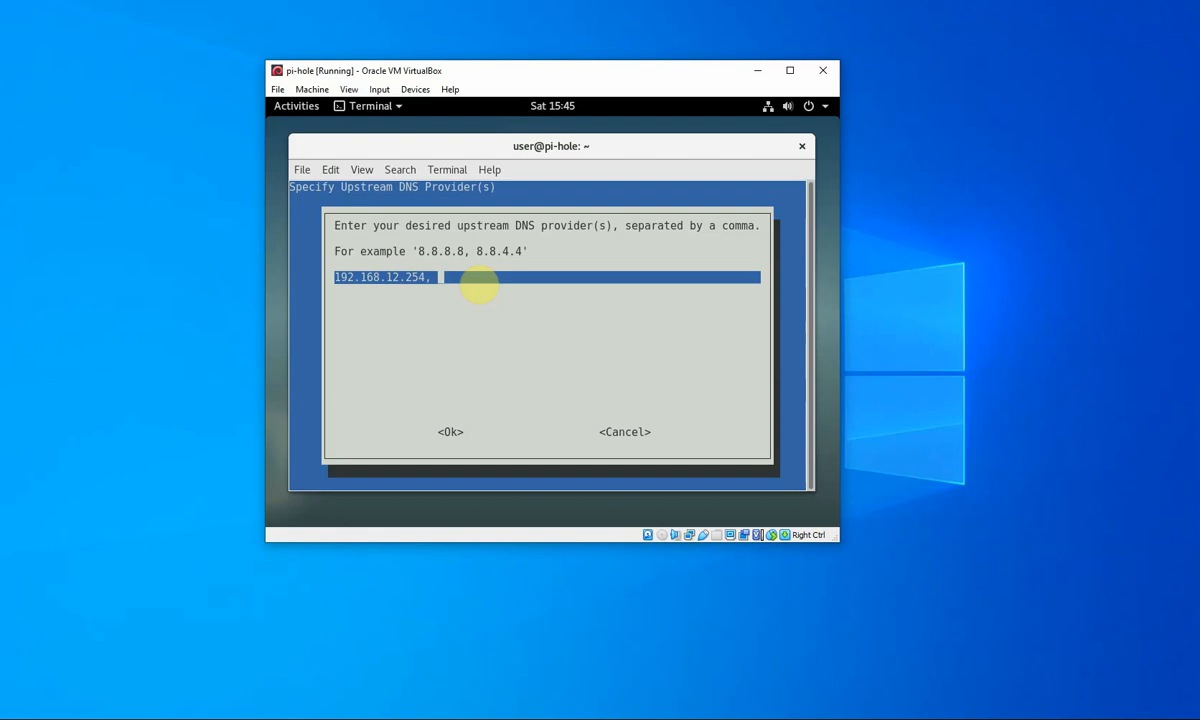
type(" 8.8.8.8")
key("Return")
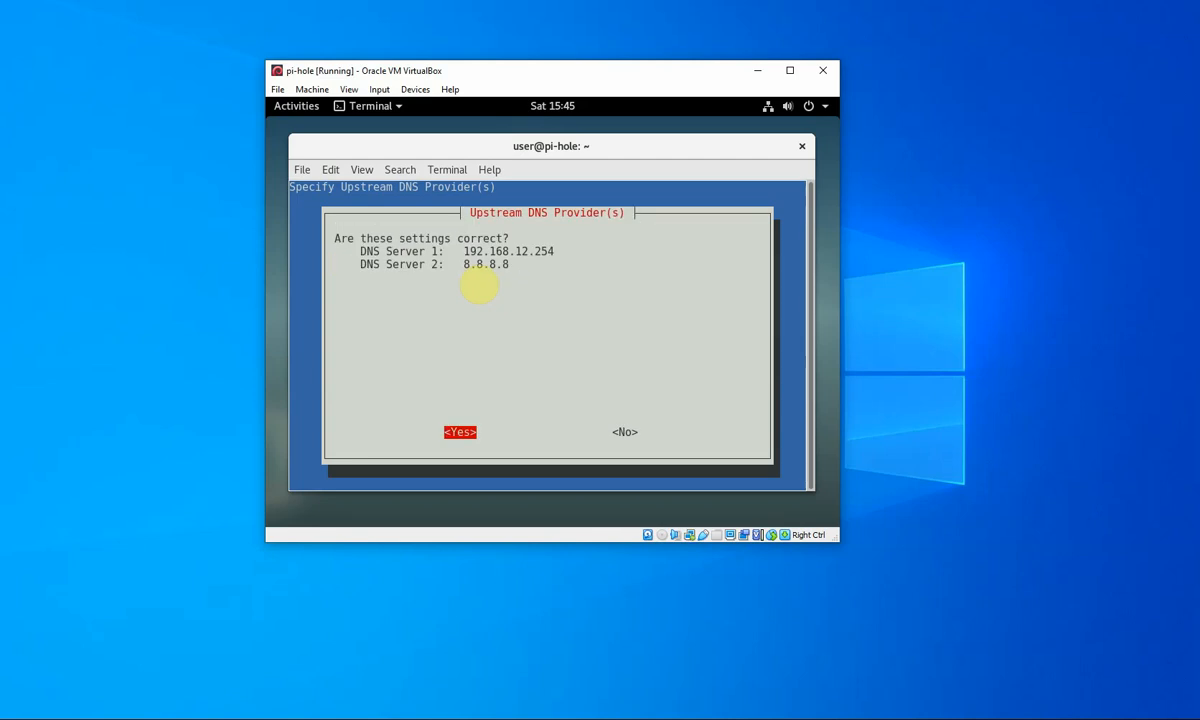
key("Return")
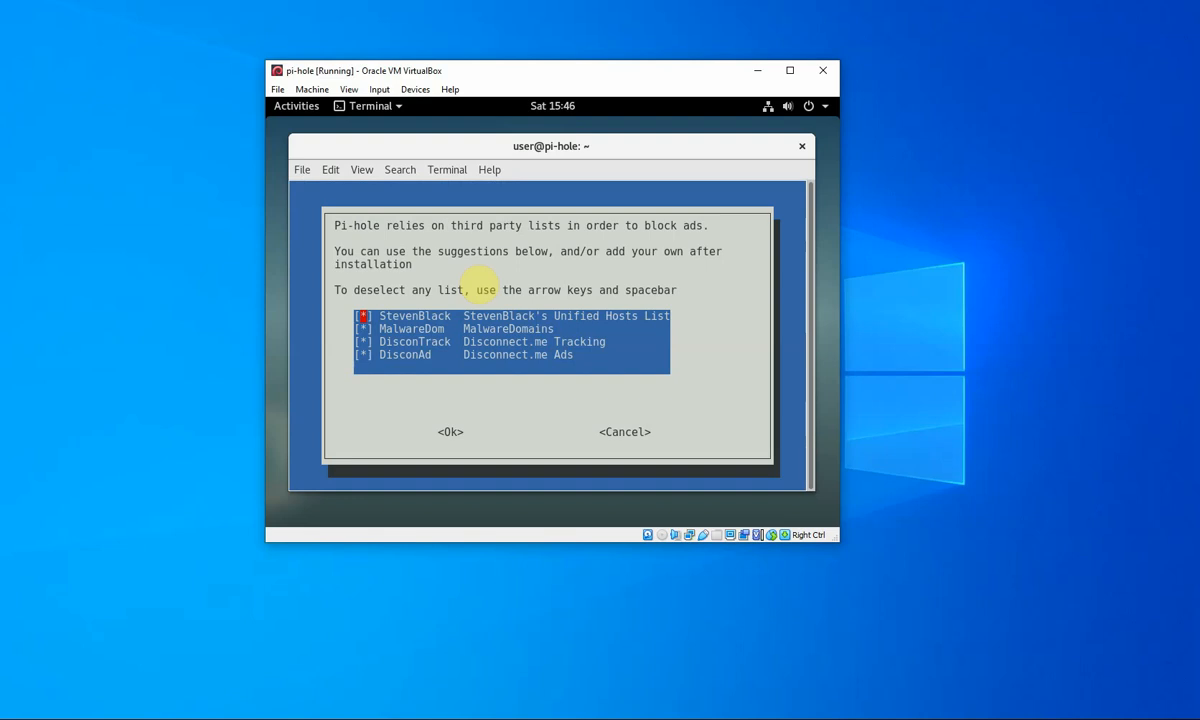
- Keep the four default blocklists and IPv4+IPv6 blocking, then decline the current network settings
key("Return")
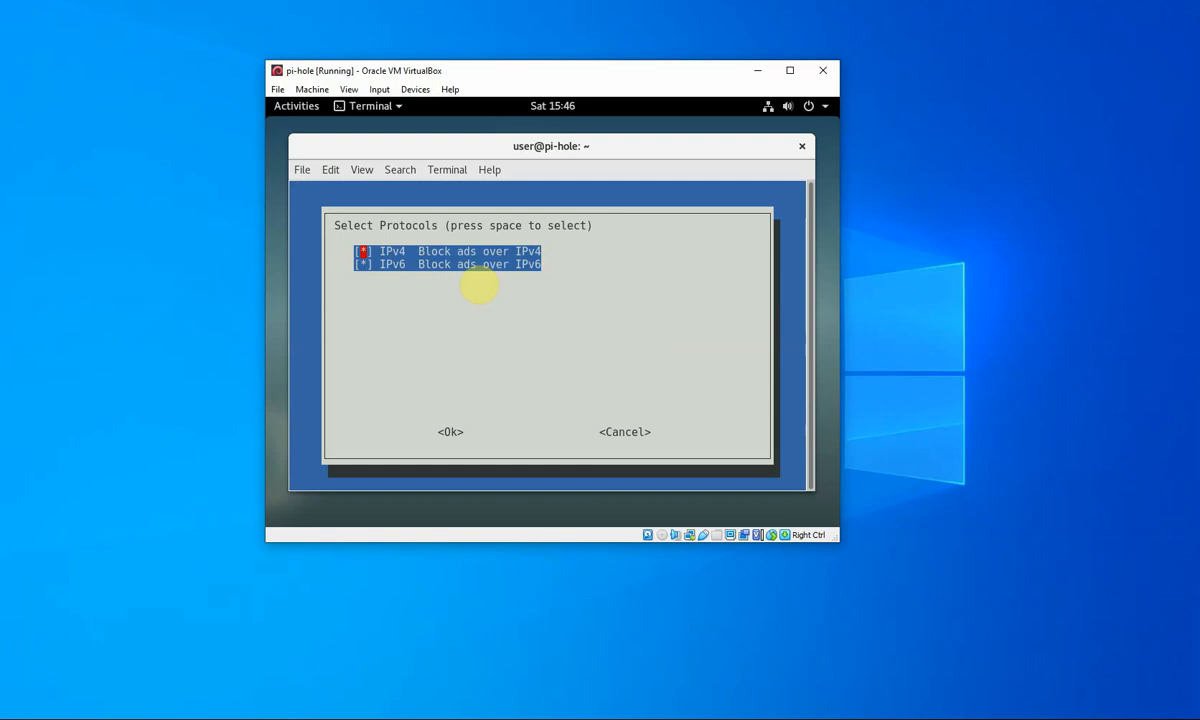
key("Return")
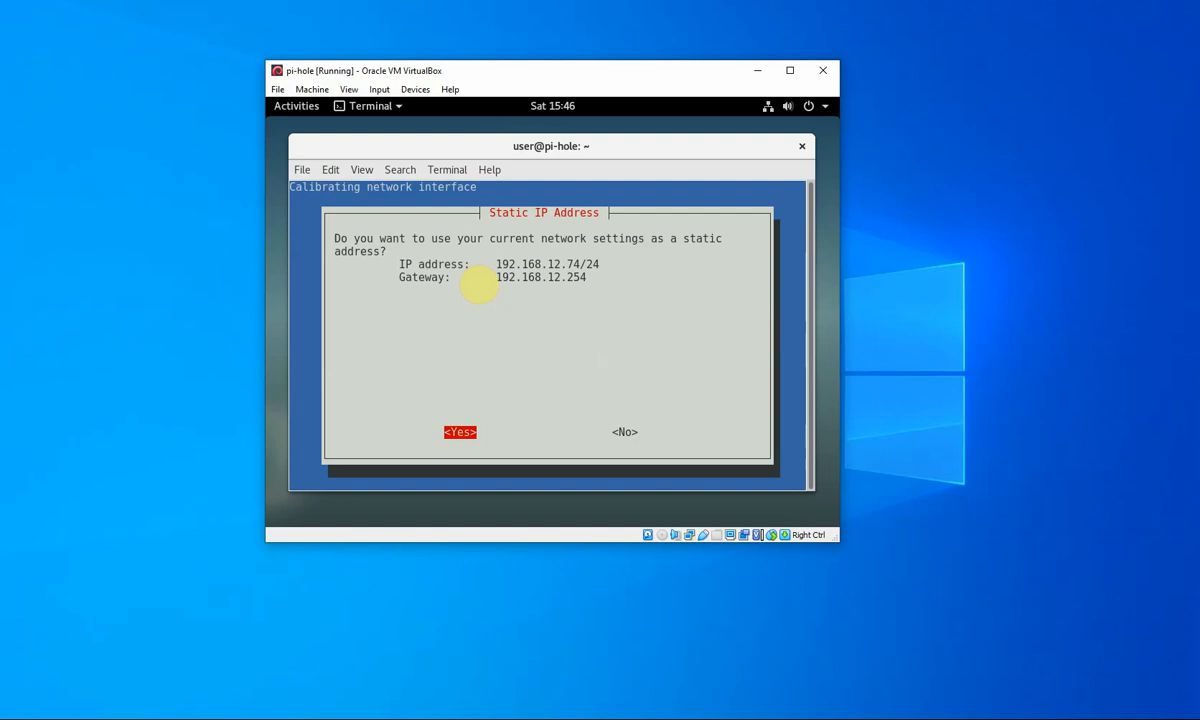
key("Right")
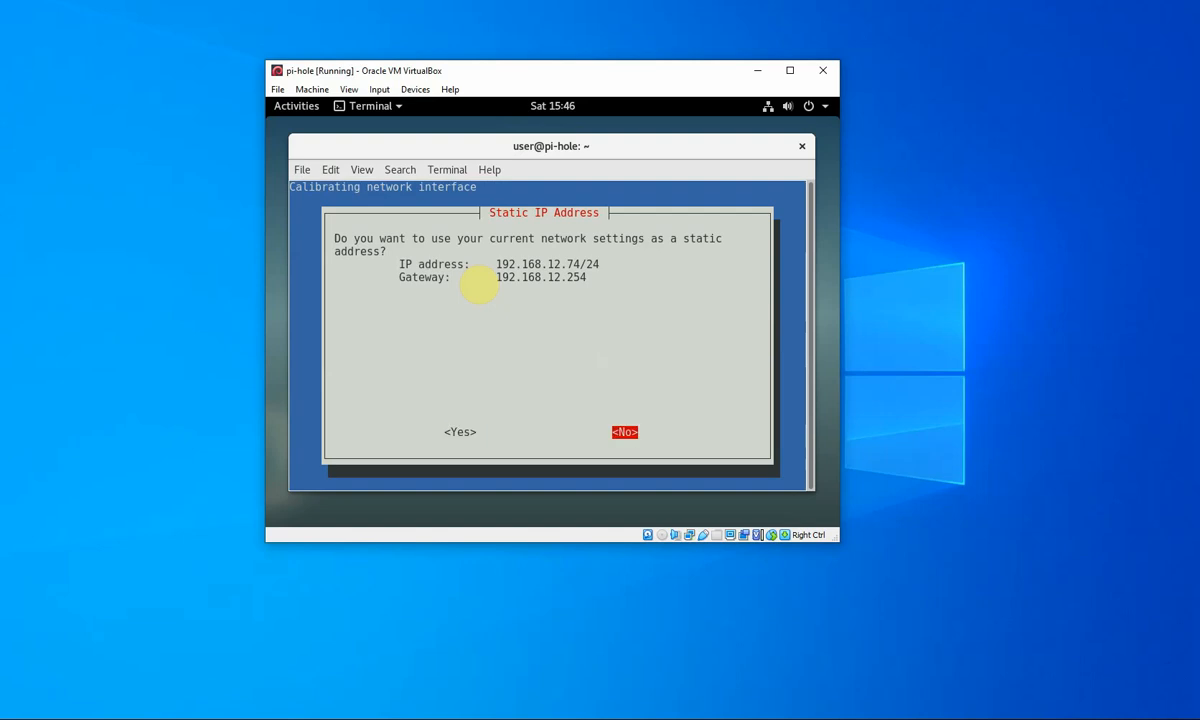
key("Return")
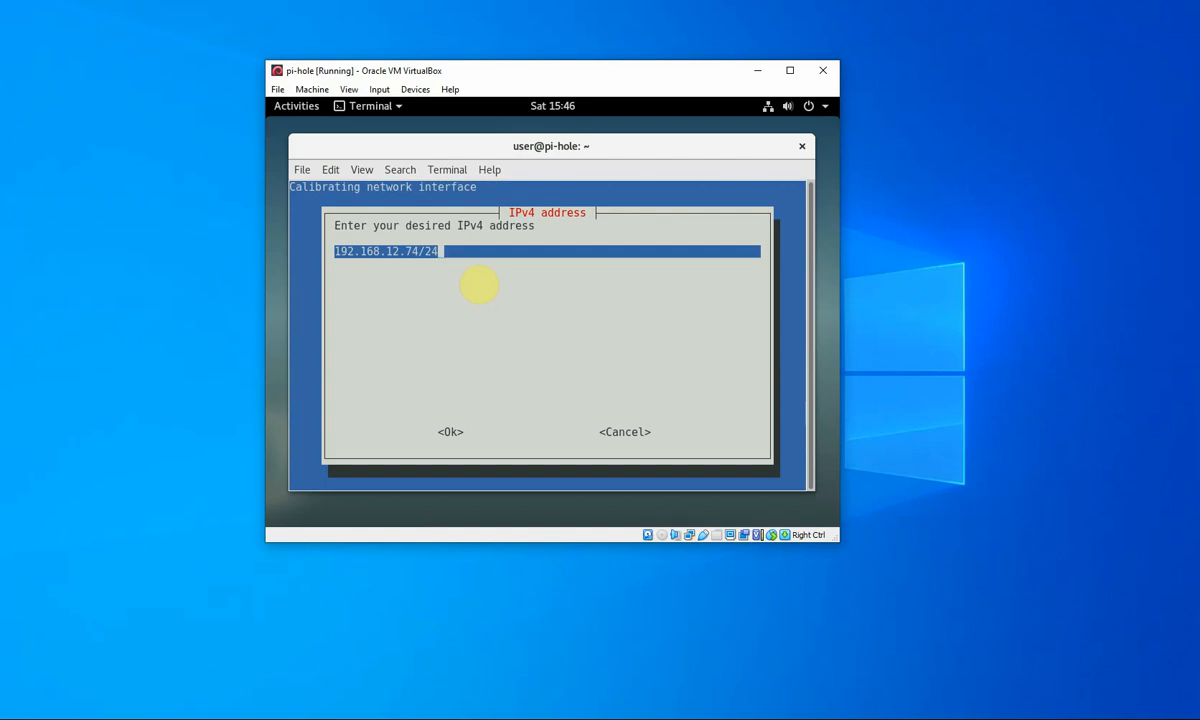
- Change the static address to 192.168.12.252/24 and confirm gateway 192.168.12.254
key("Left")
key("Left")
key("Left")
key("Left")
key("Left")
key("Left")
key("Left")
key("BackSpace")
key("BackSpace")
type("25")
type("2")
key("Return")
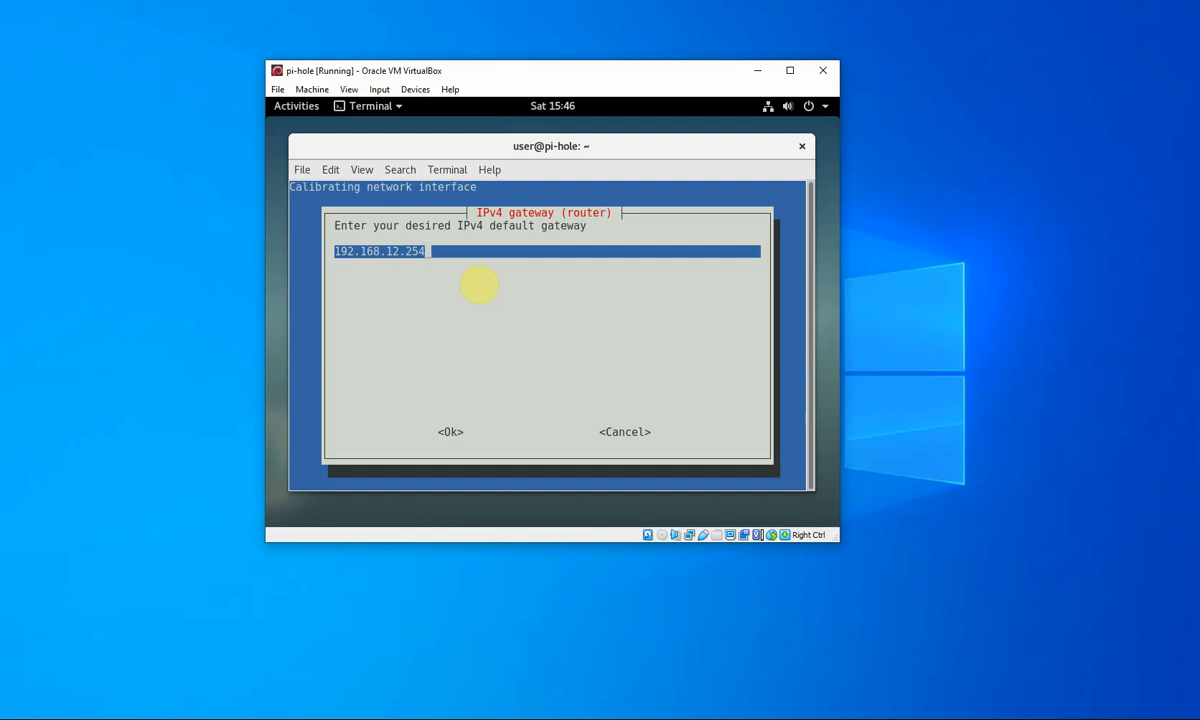
key("Return")
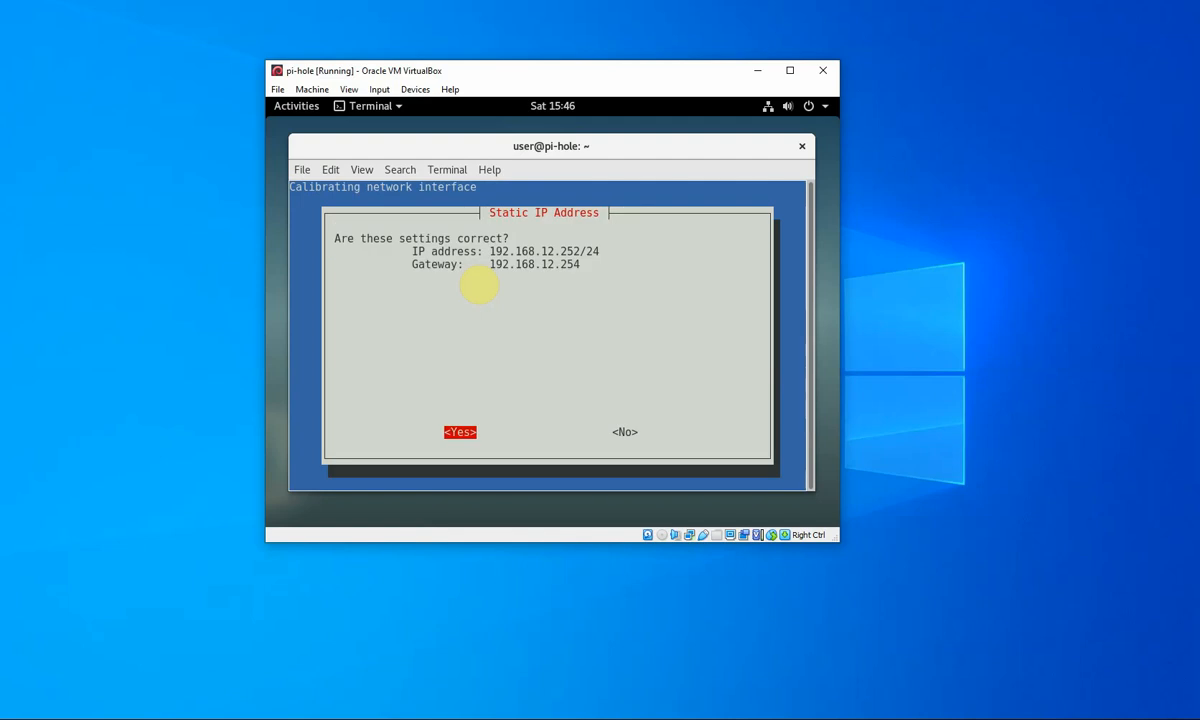
key("Return")
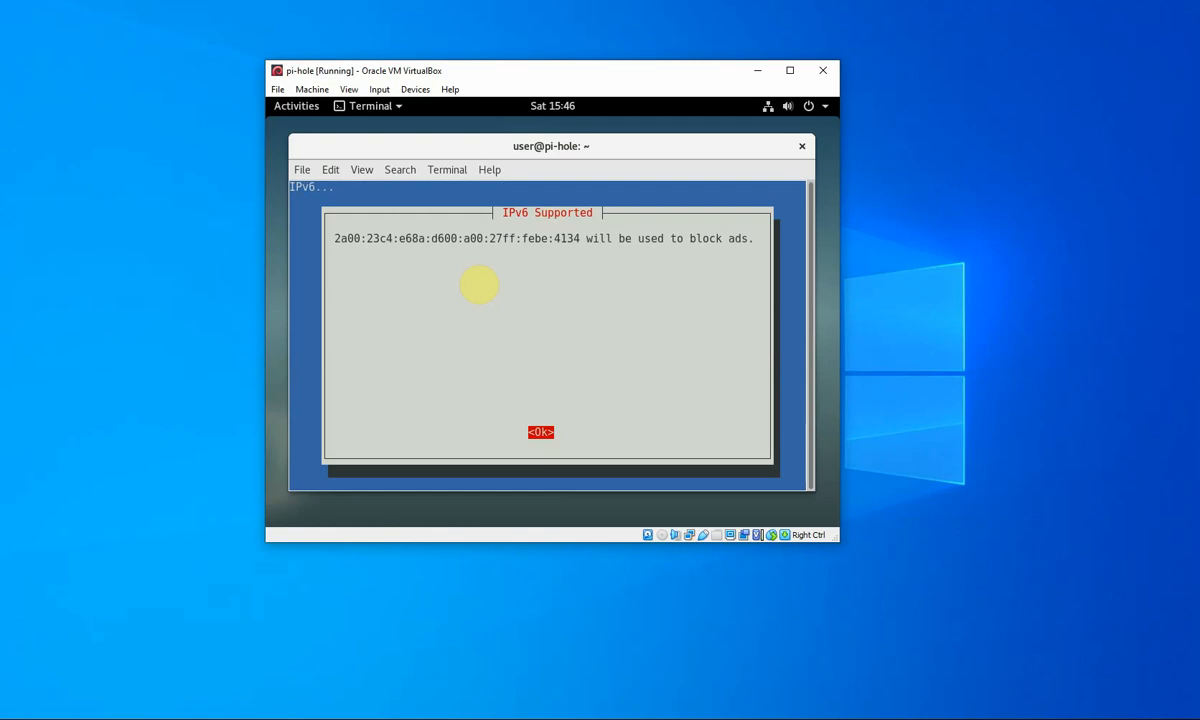
- Acknowledge the IPv6 notice and keep web admin, lighttpd, query logging and privacy mode 0
key("Return")
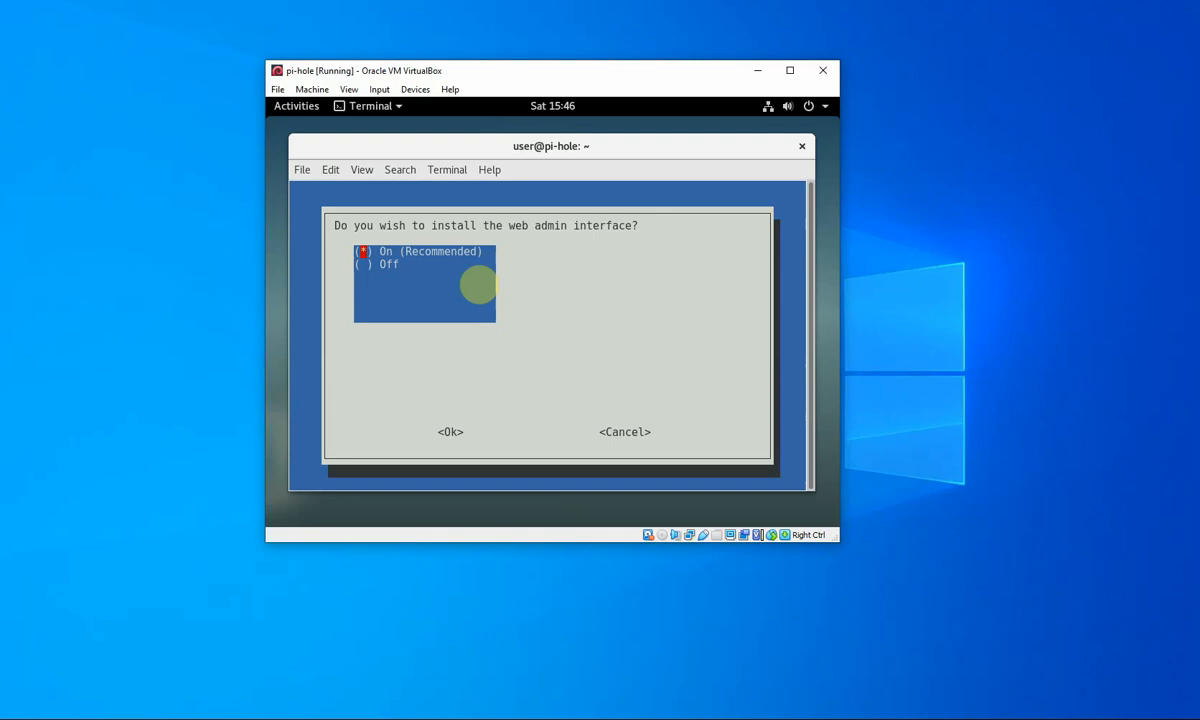
key("Return")
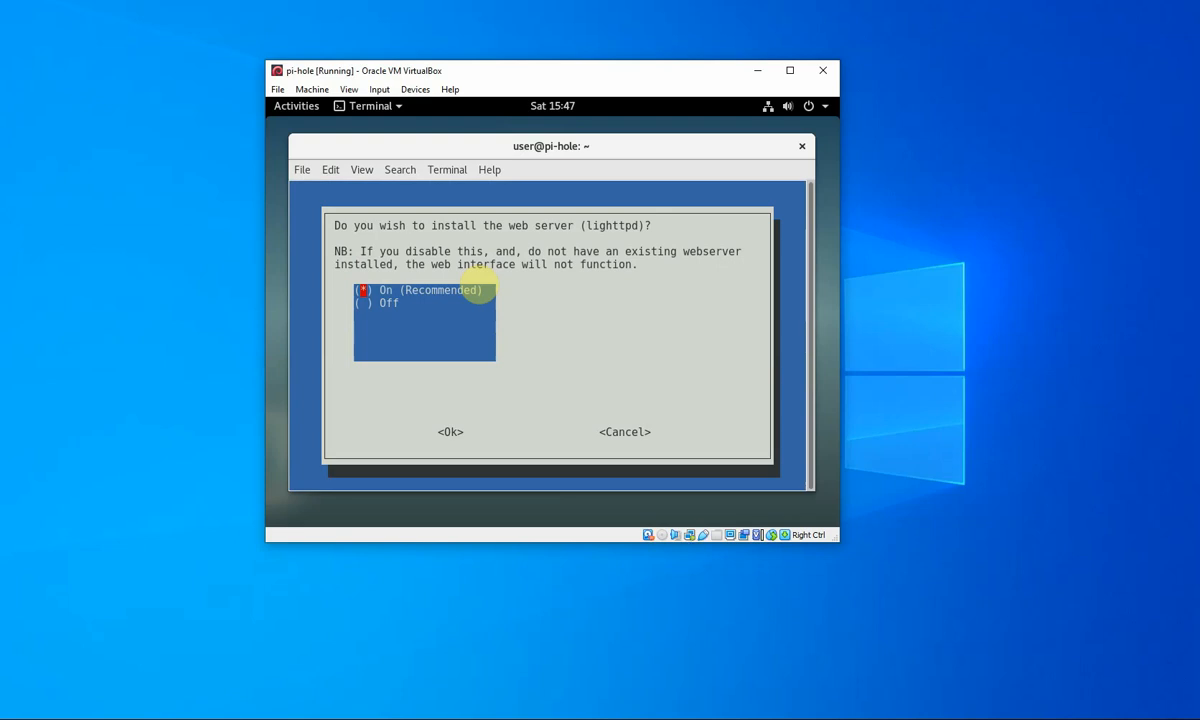
key("Return")
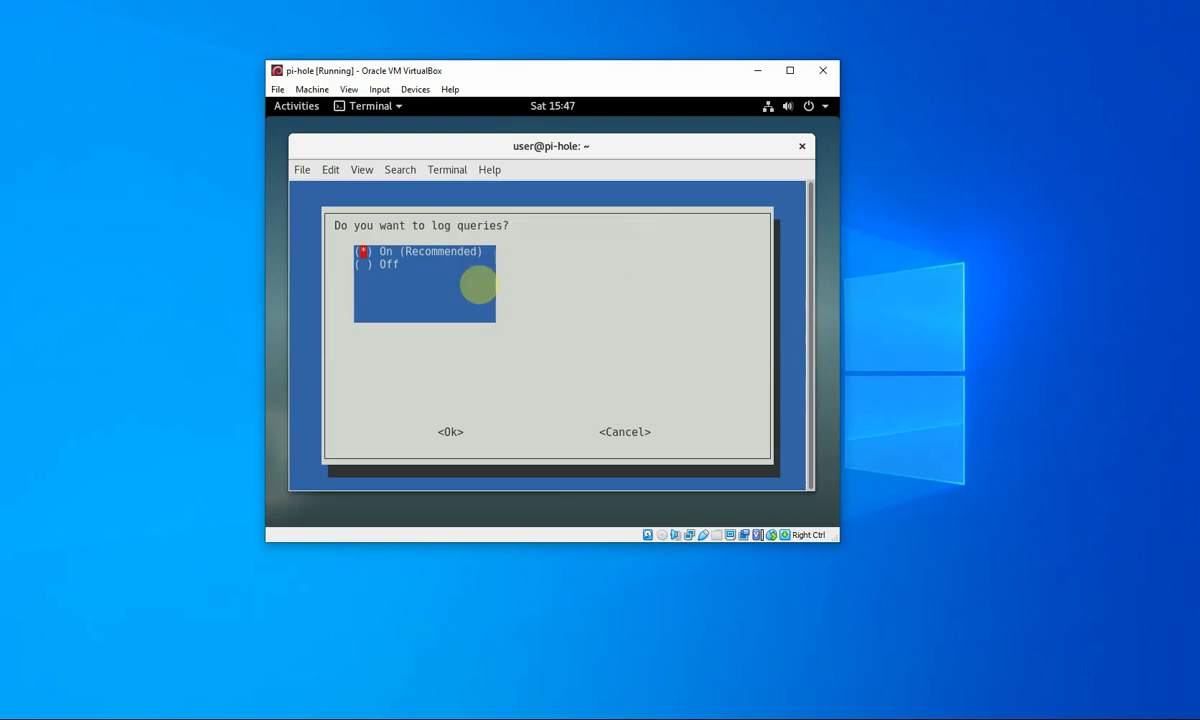
key("Return")
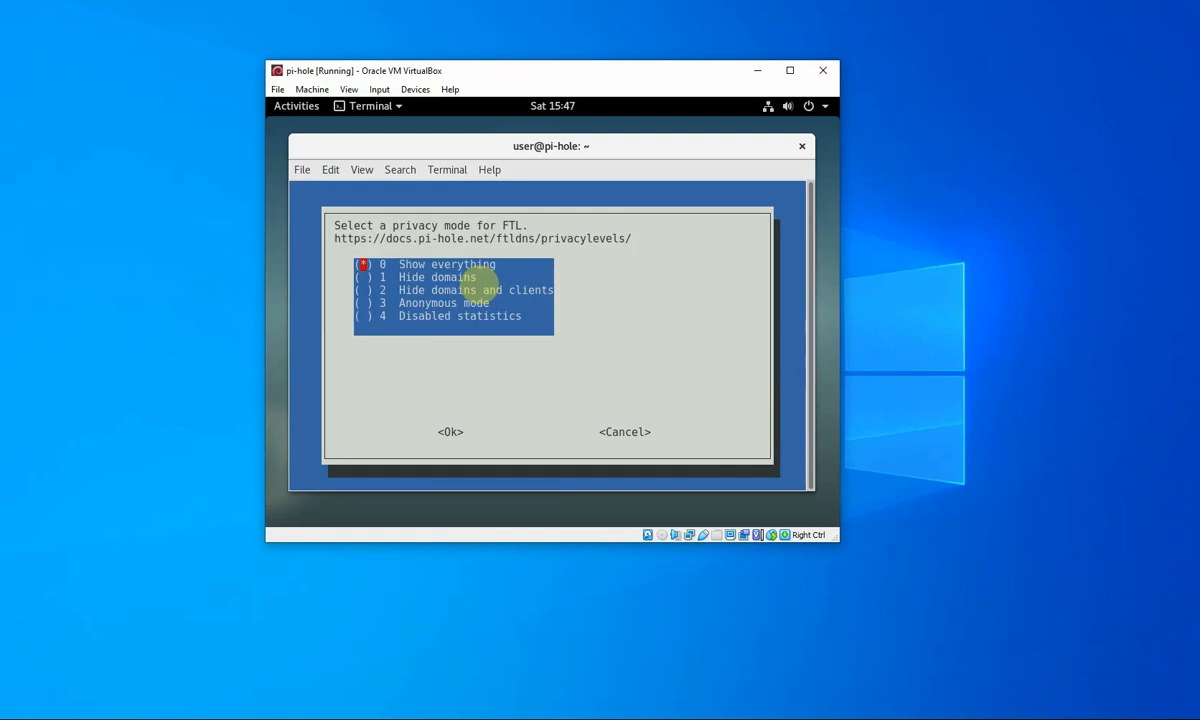
key("Return")
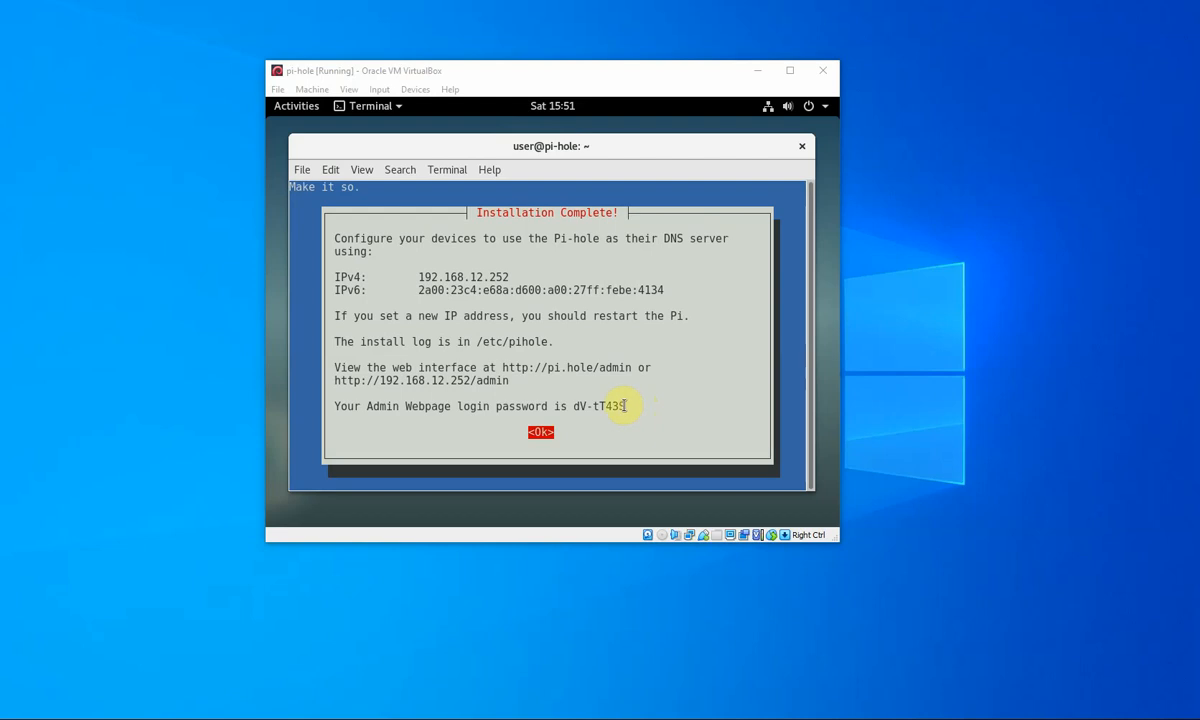
- Select the admin login password on the Installation Complete summary and bring up its copy menu
left_click_drag(626, 406, 572, 406)
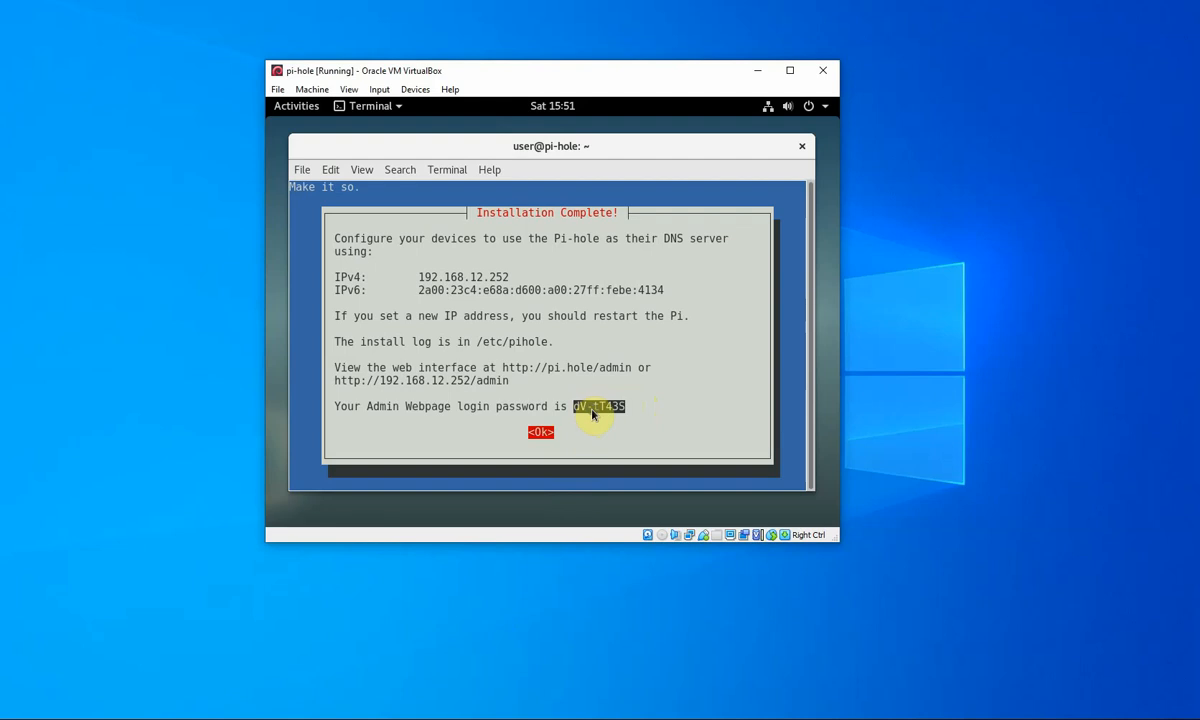
right_click(592, 414)
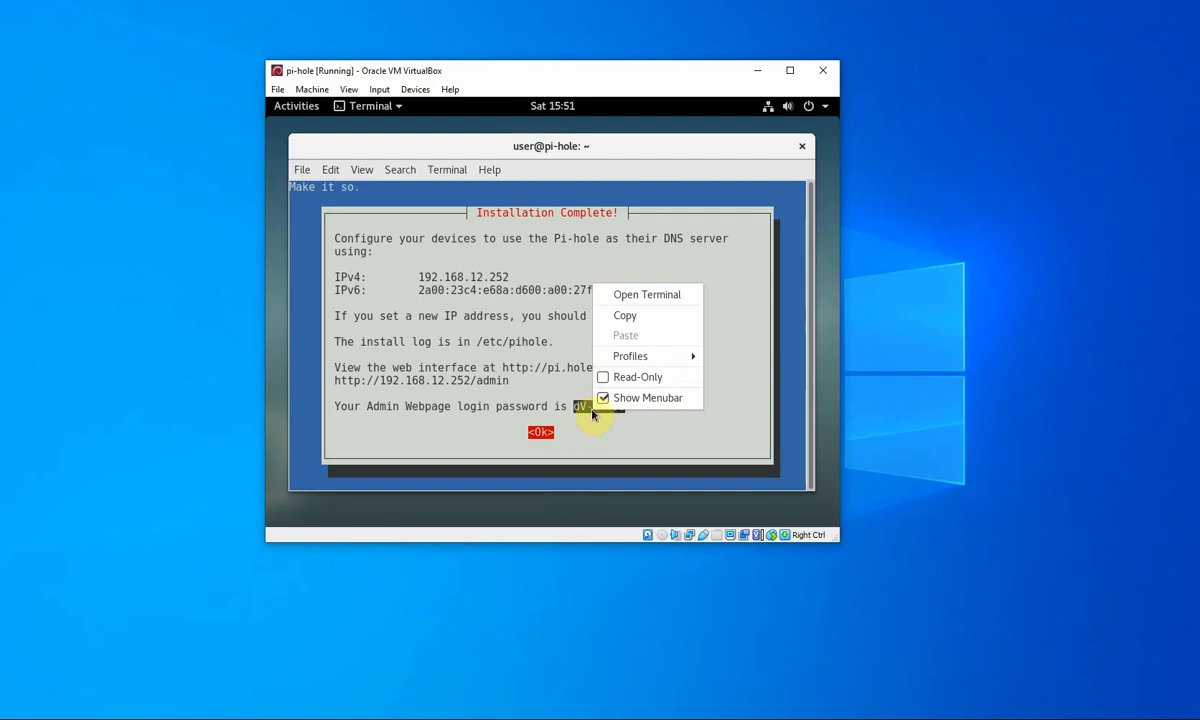
left_click(457, 560)
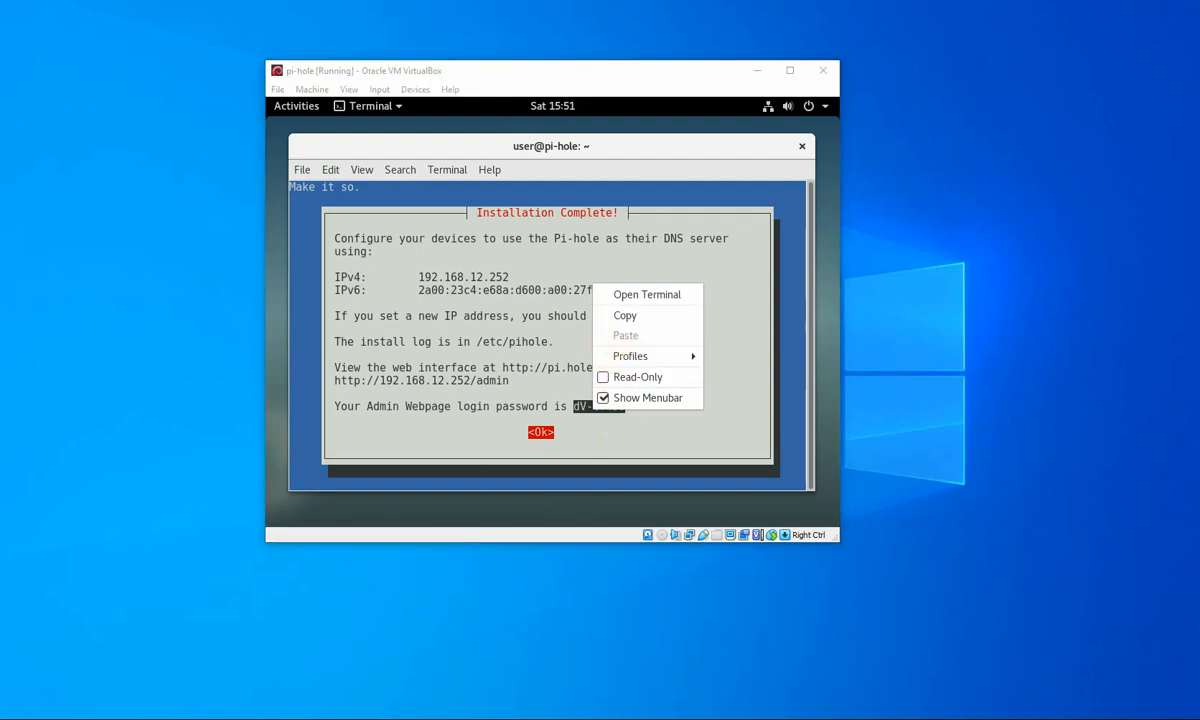
mouse_move(892, 719)
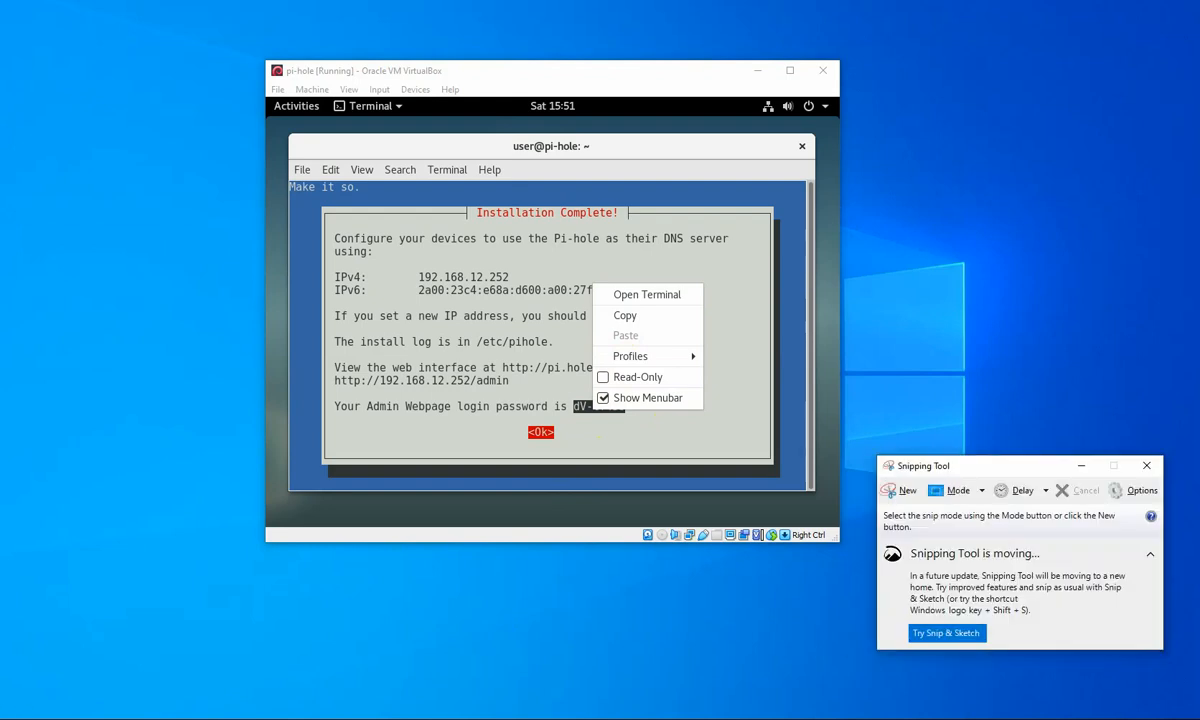
- Snip the Installation Complete dialog with Snipping Tool, retrying after cancelling the first snip
left_click(904, 494)
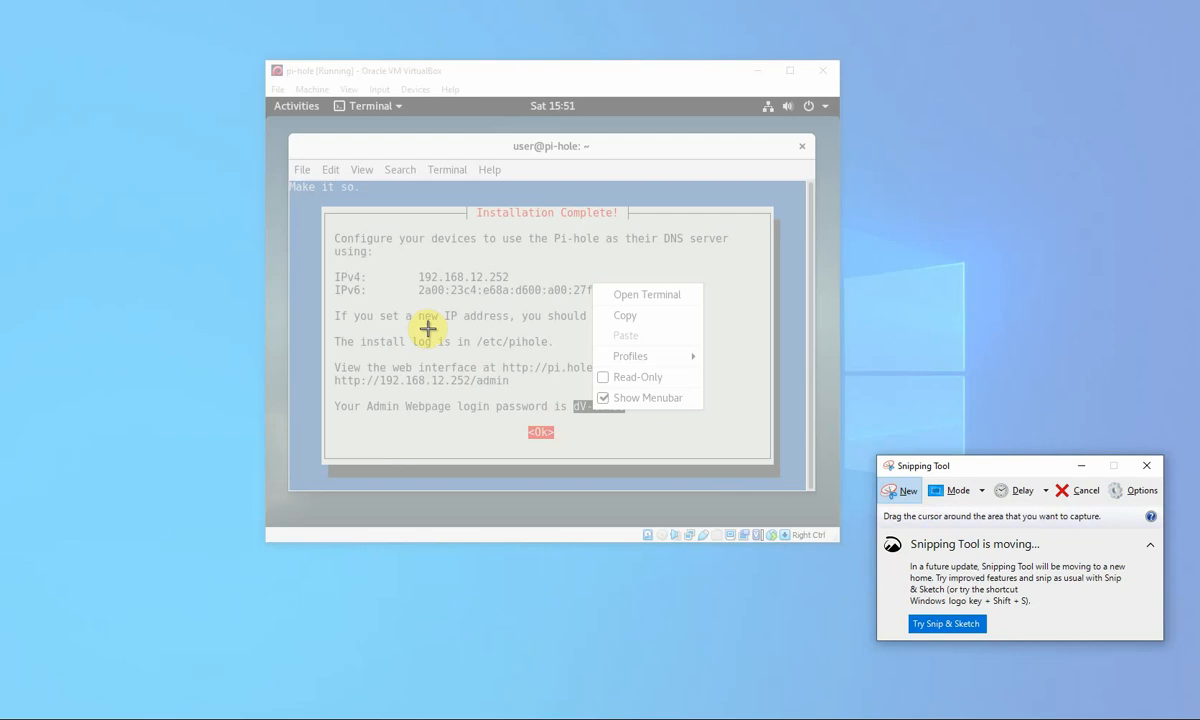
left_click(1080, 490)
left_click(700, 448)
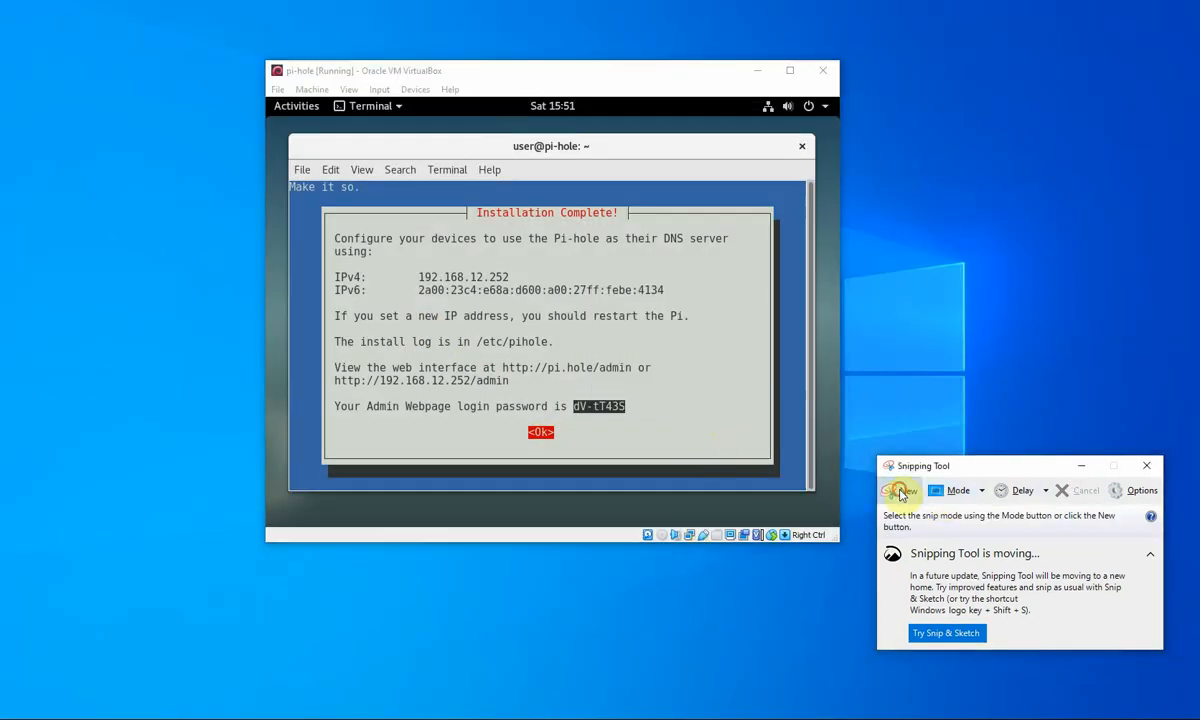
left_click(893, 491)
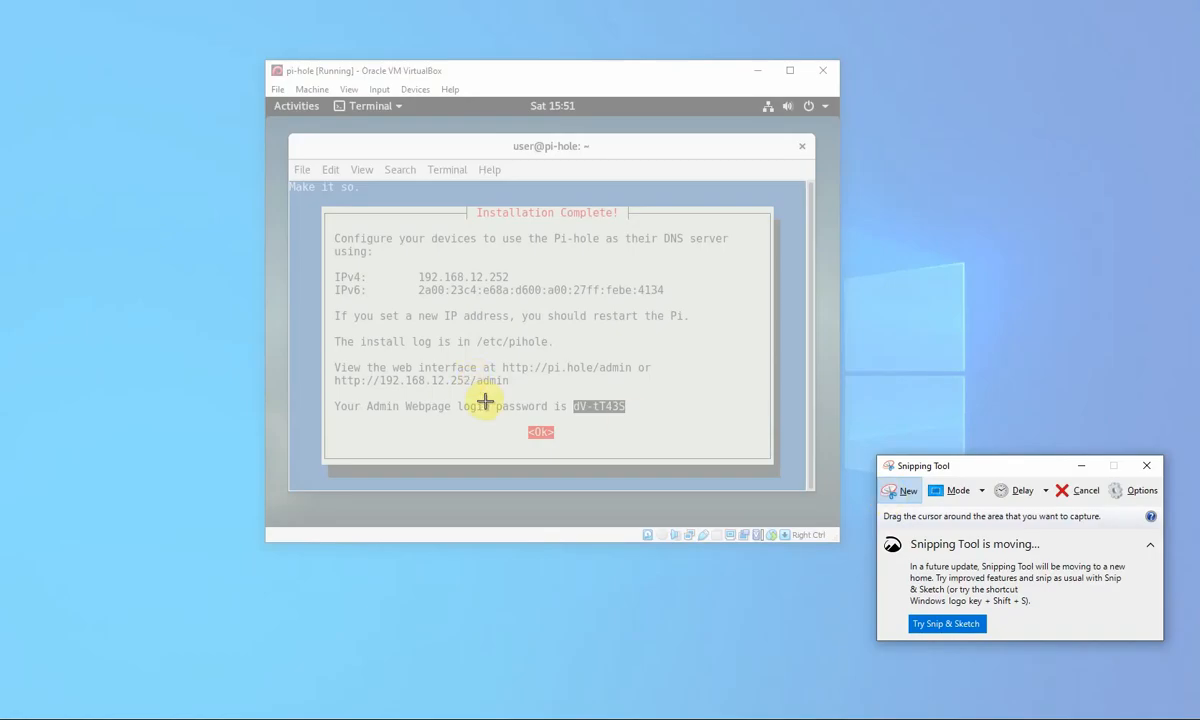
left_click_drag(321, 206, 773, 468)
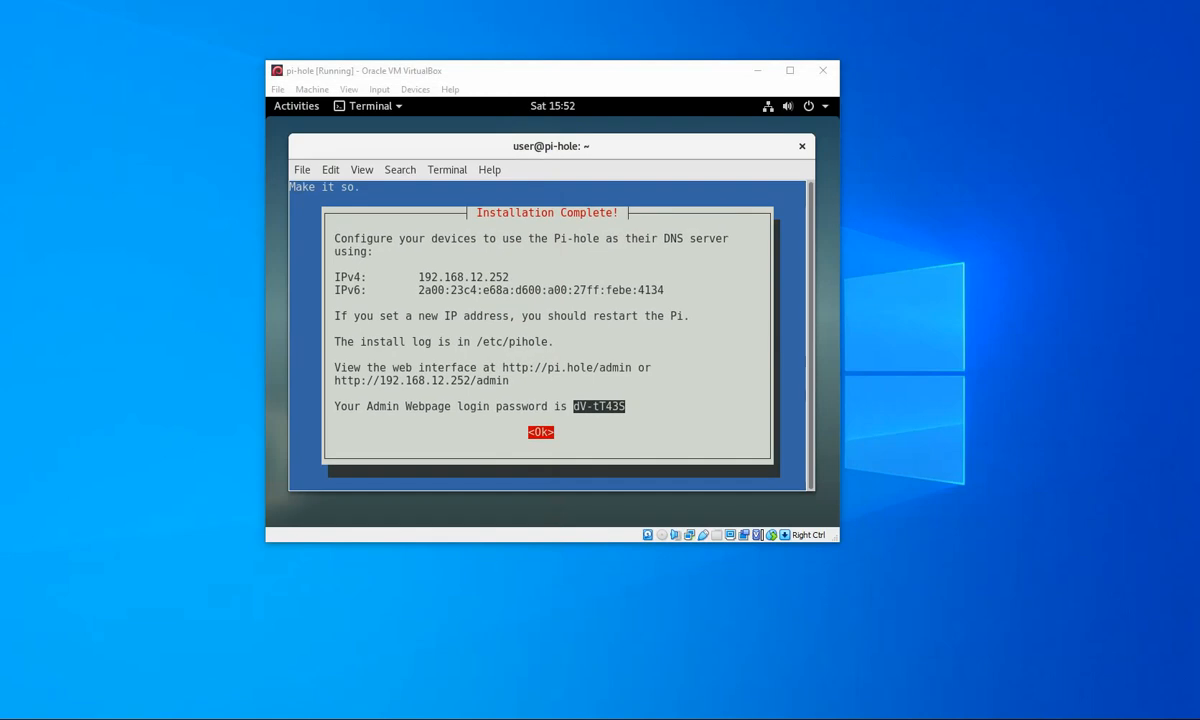
- Dismiss the Installation Complete dialog, run reload, and close the root terminal
left_click(696, 380)
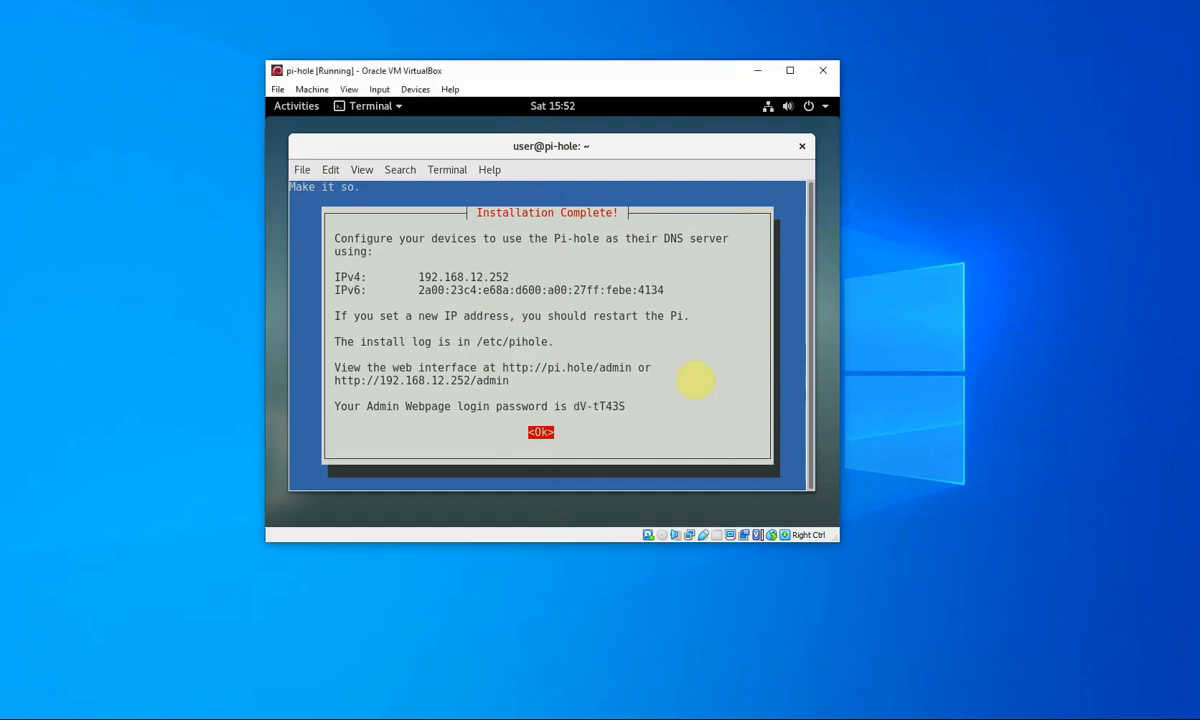
key("Return")
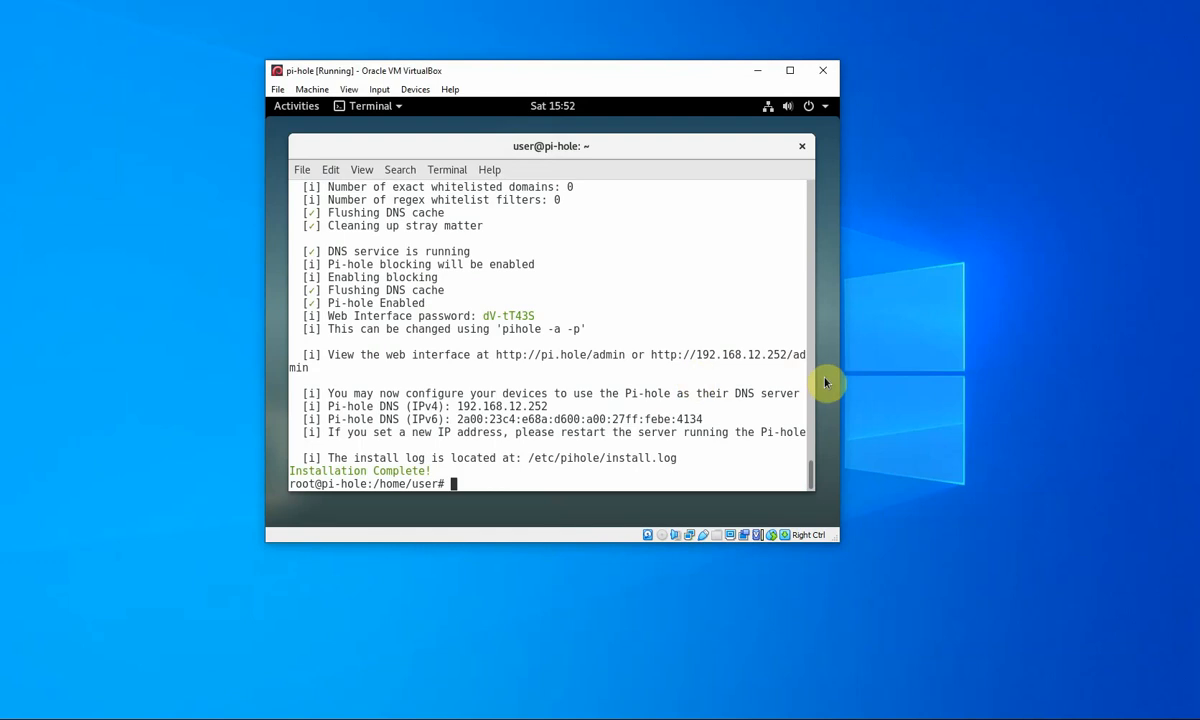
type("reload")
key("Return")
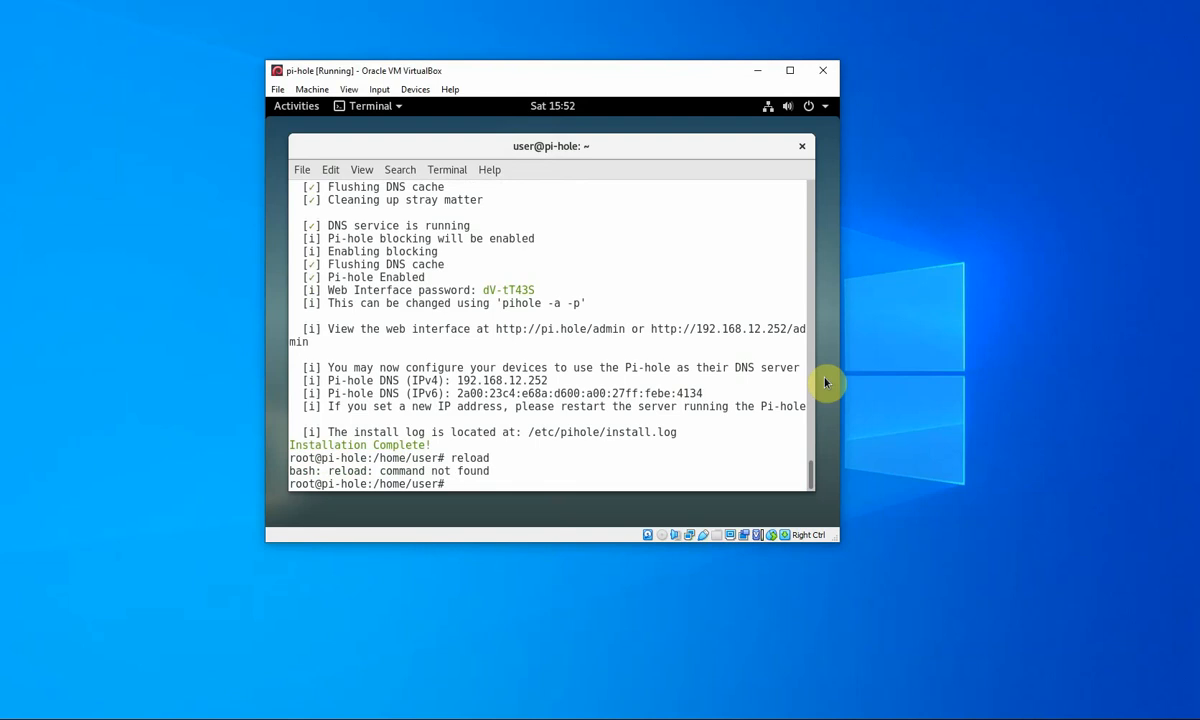
left_click(801, 148)
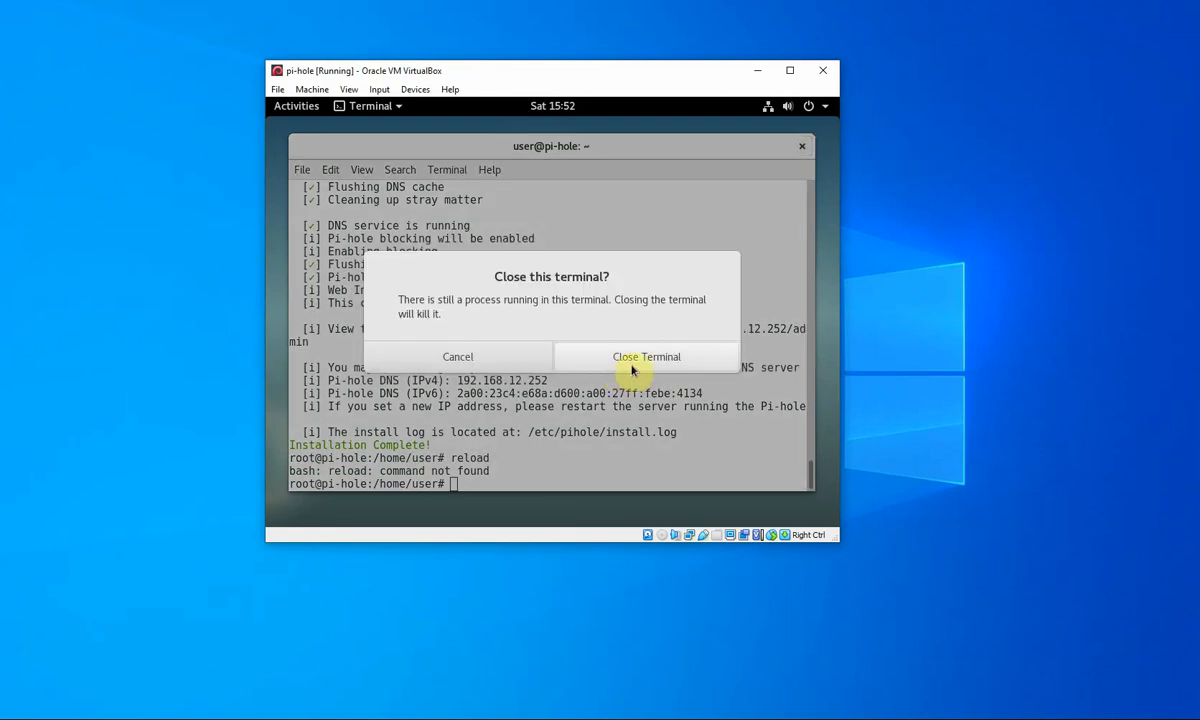
left_click(634, 362)
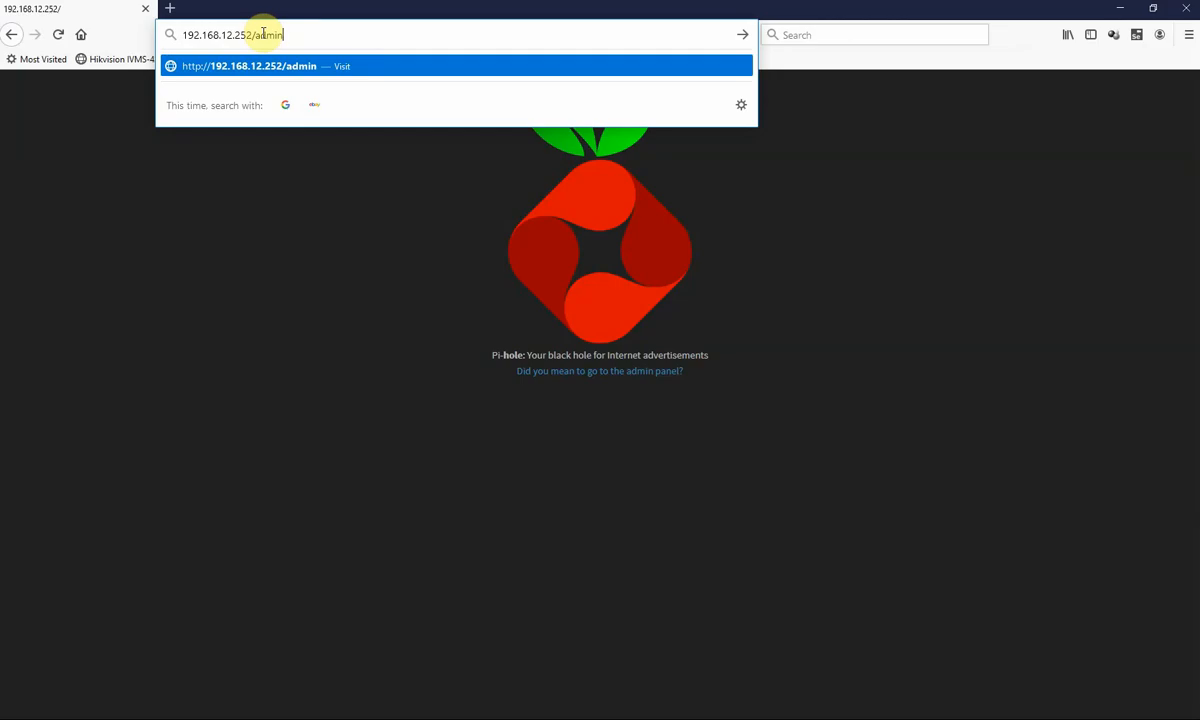
- Load the Pi-hole admin page at 192.168.12.252/admin and move the capture window aside
key("Return")
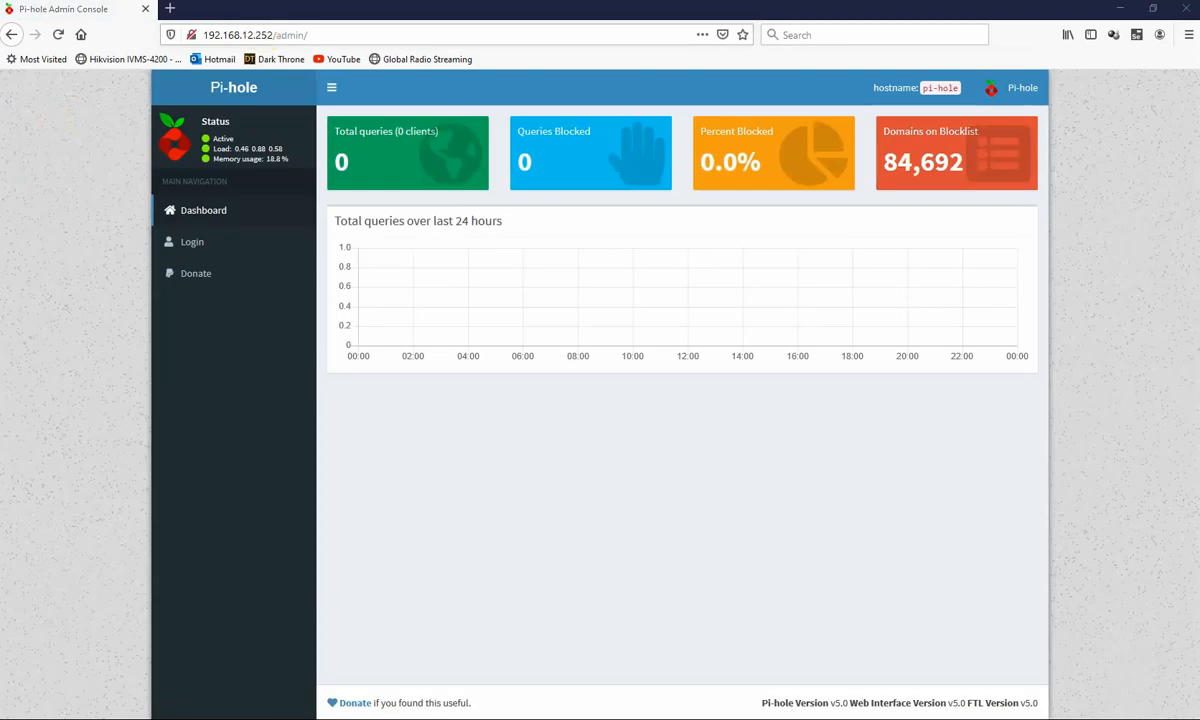
left_click_drag(0, 85, 836, 163)
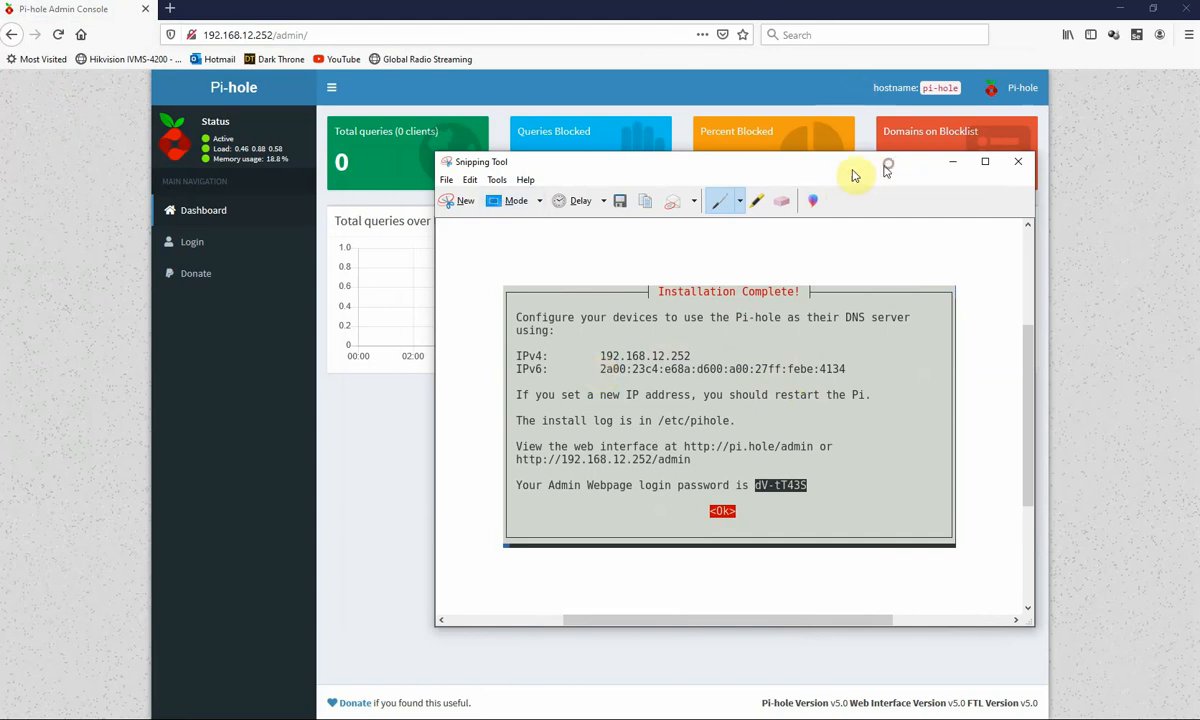
left_click_drag(855, 175, 0, 170)
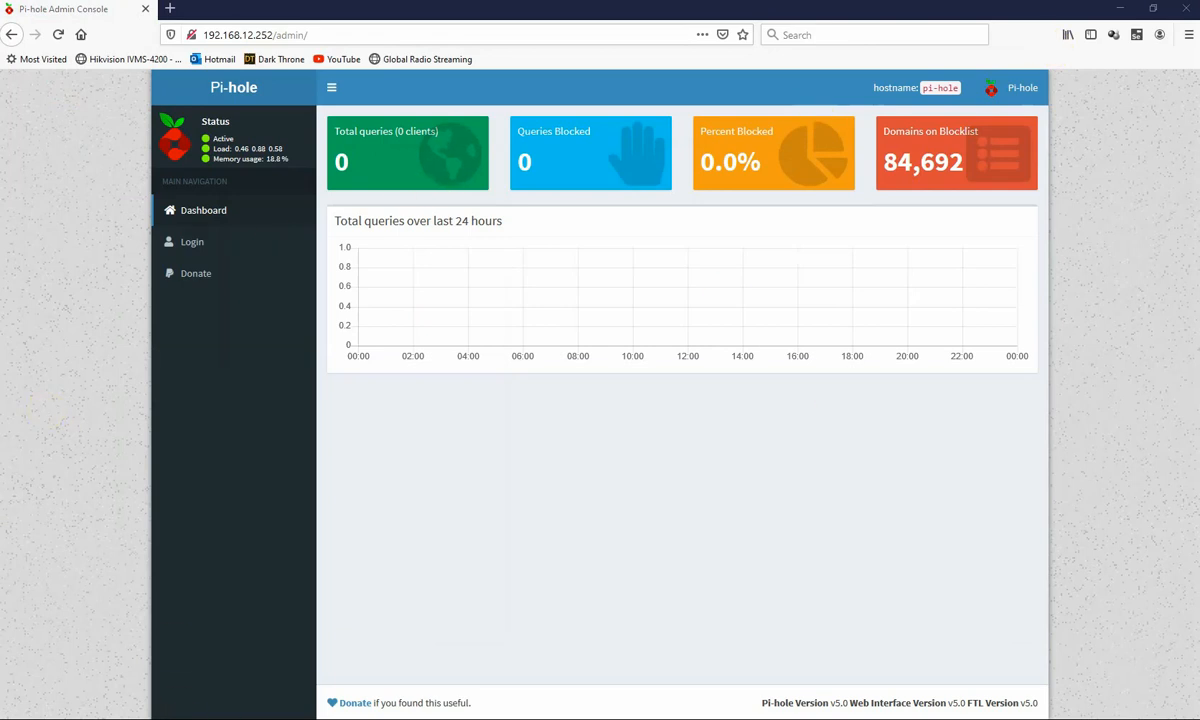
- Search the web for 'sky' in a private tab, then quit Firefox closing both tabs
left_click(170, 10)
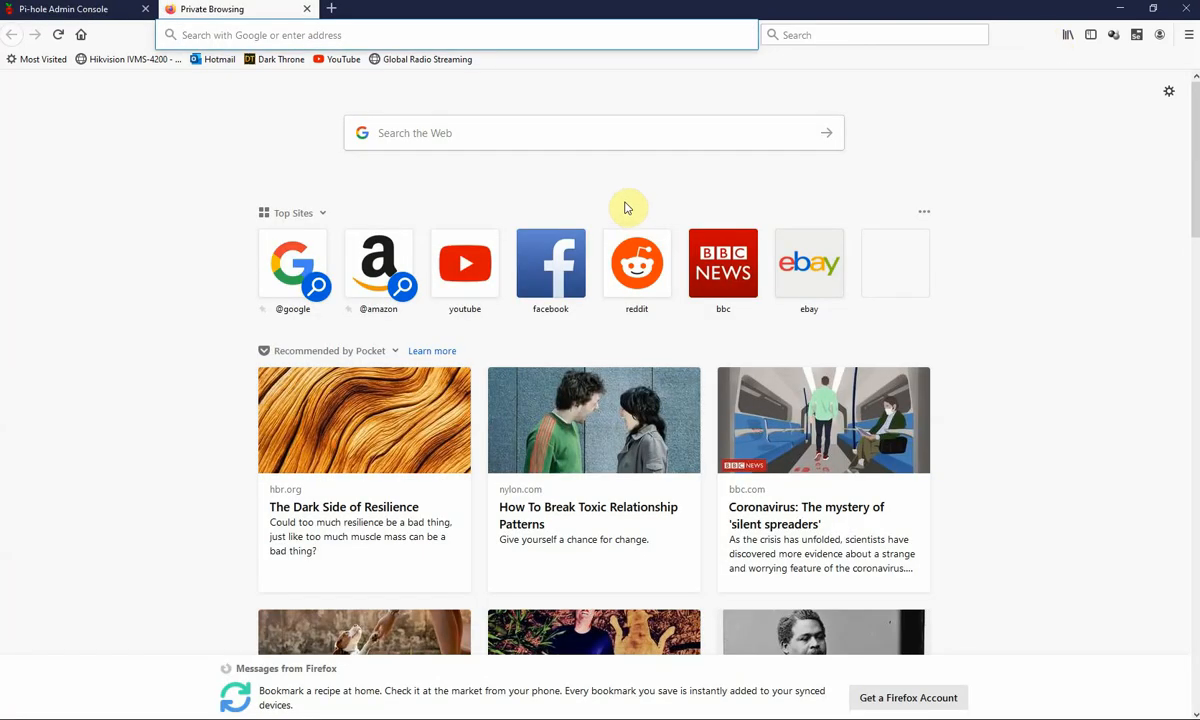
left_click(531, 137)
type("sky")
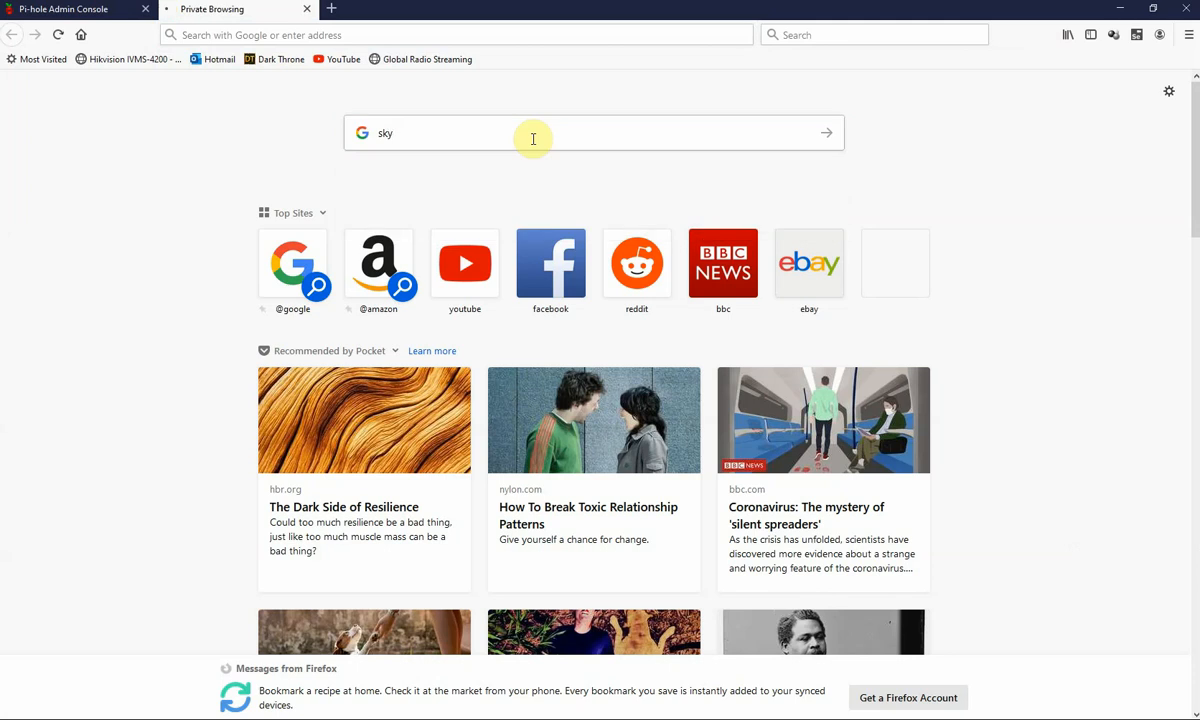
key("Return")
left_click(52, 12)
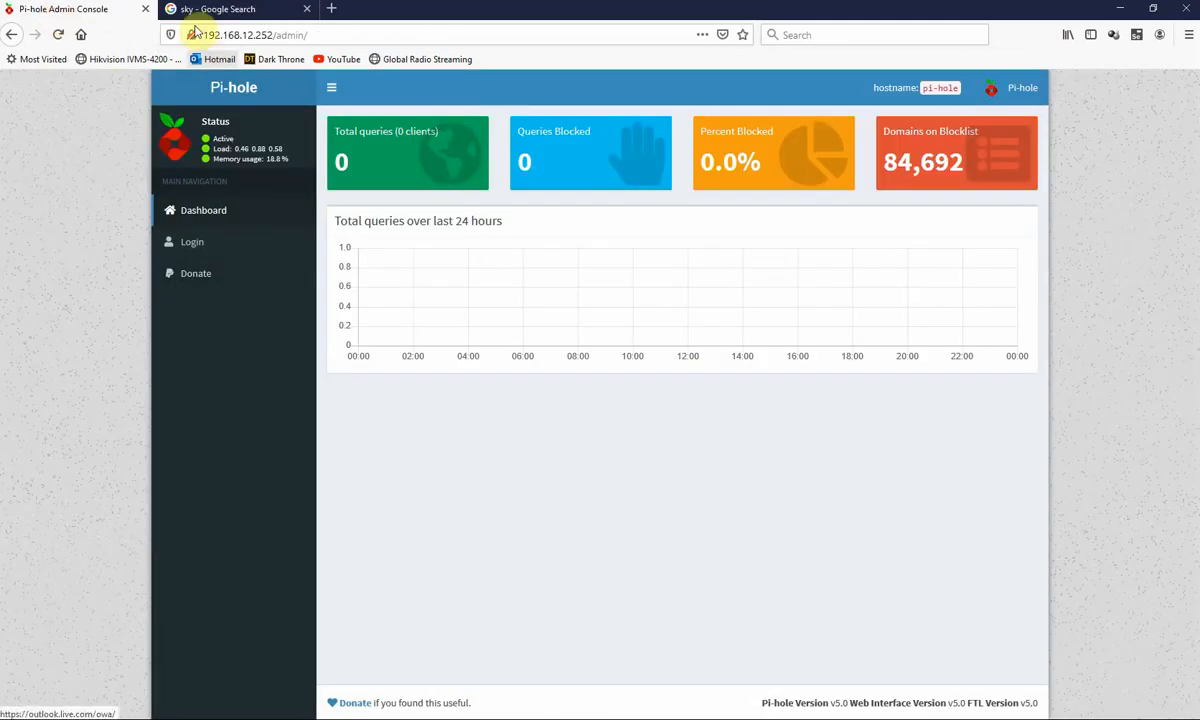
left_click(1188, 7)
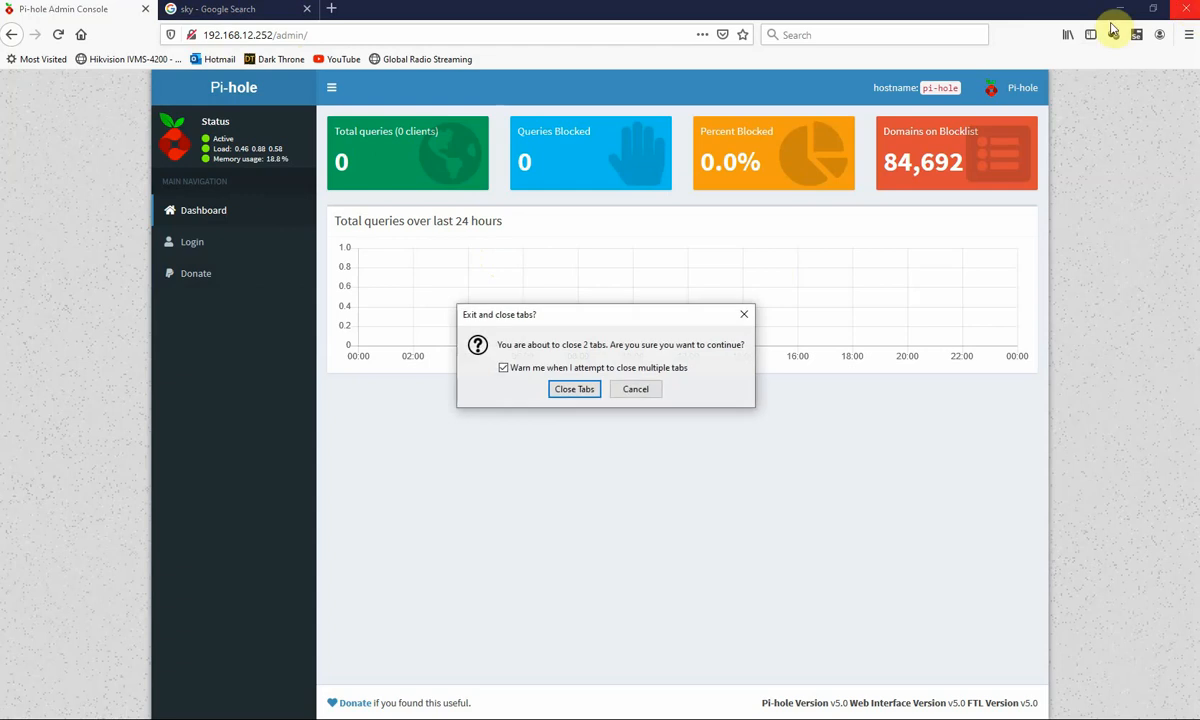
left_click(575, 390)
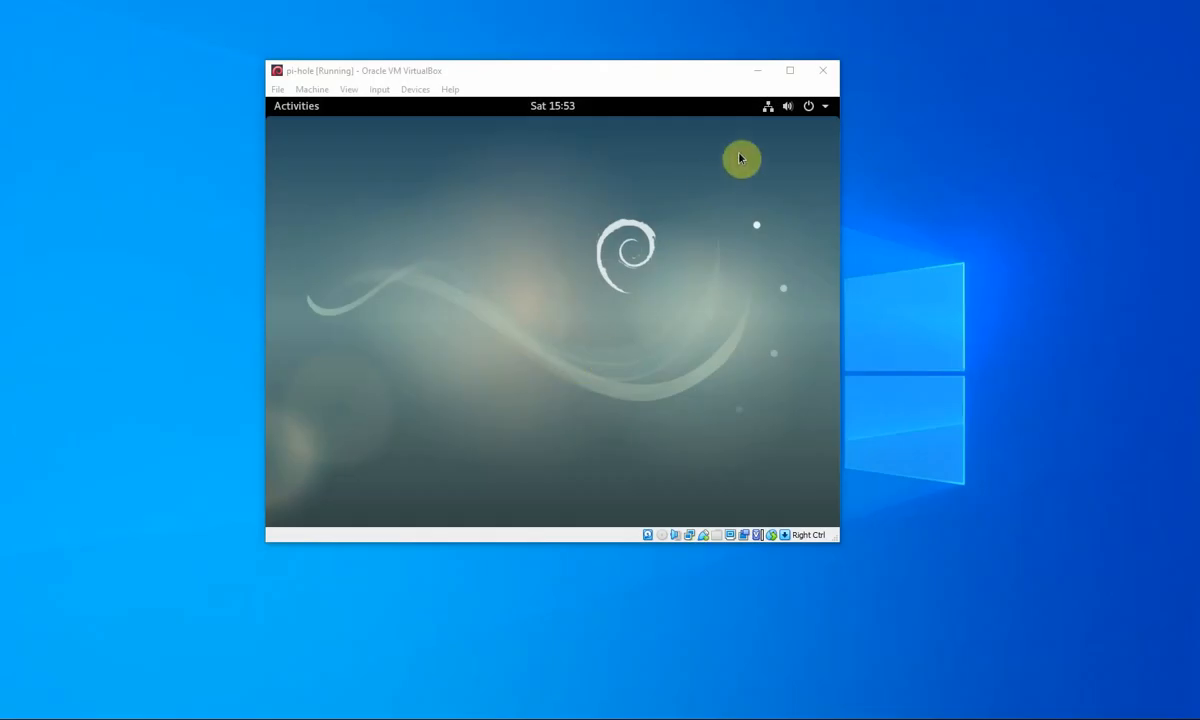
- Search the guest's Activities for 'termin' and launch the Terminal app
left_click(295, 108)
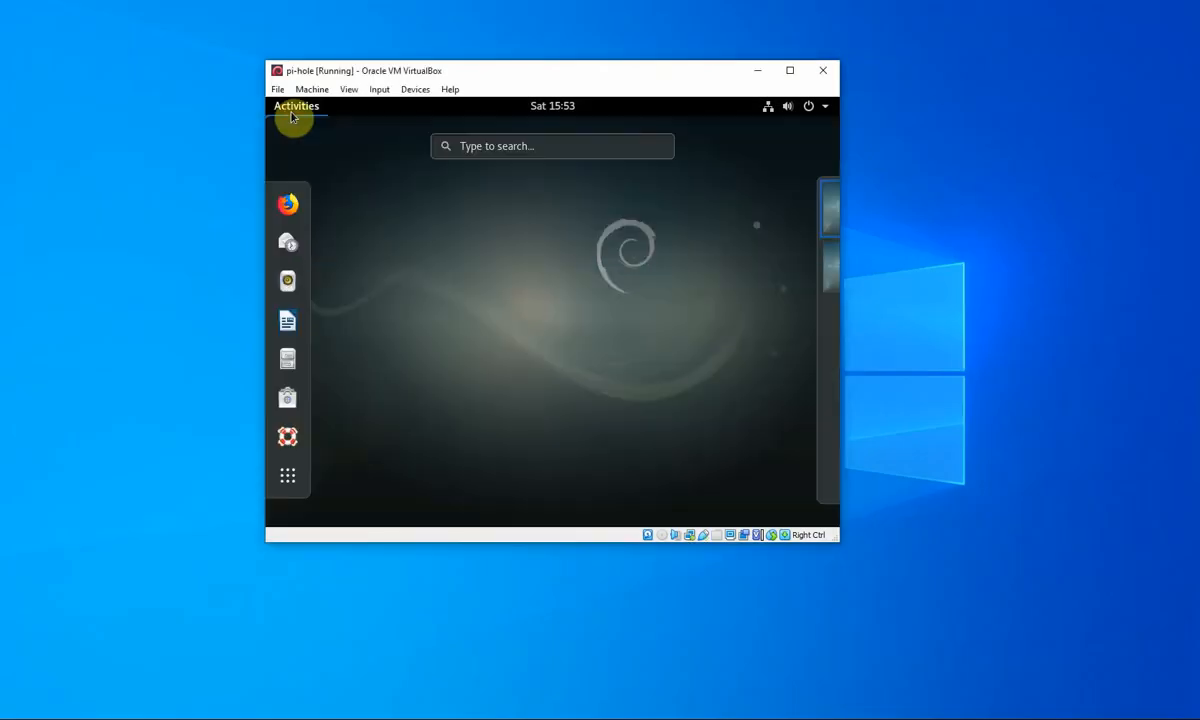
left_click(535, 152)
left_click(535, 151)
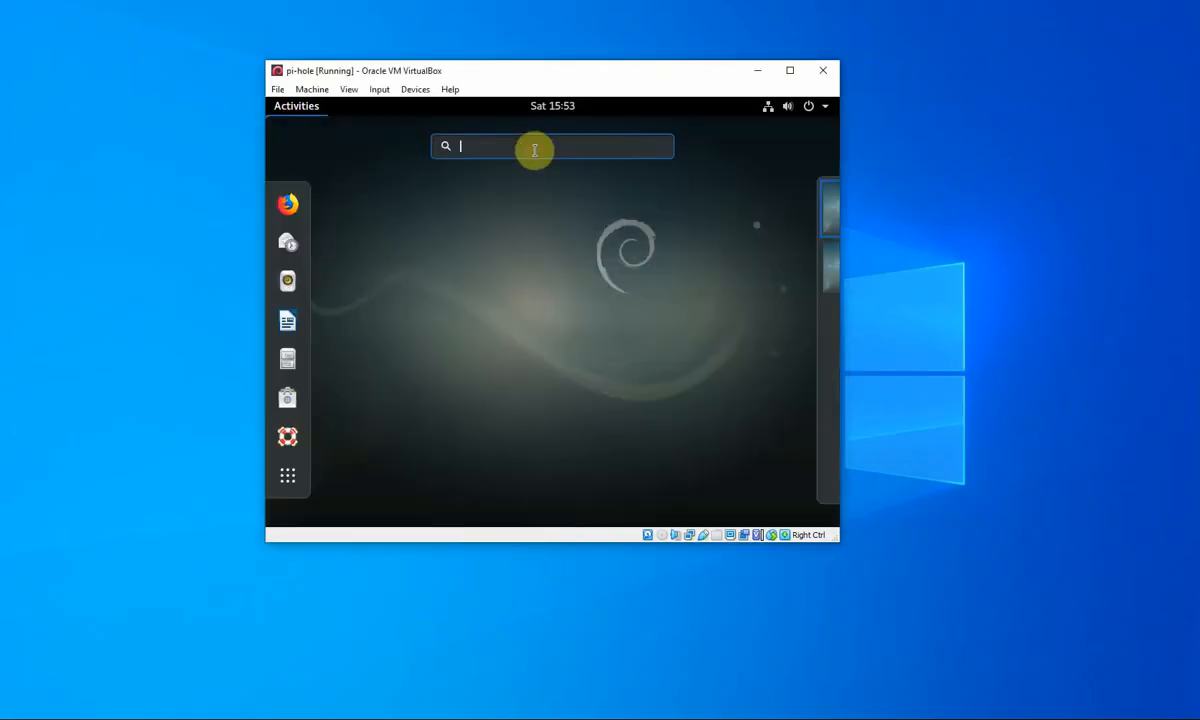
type("terminal")
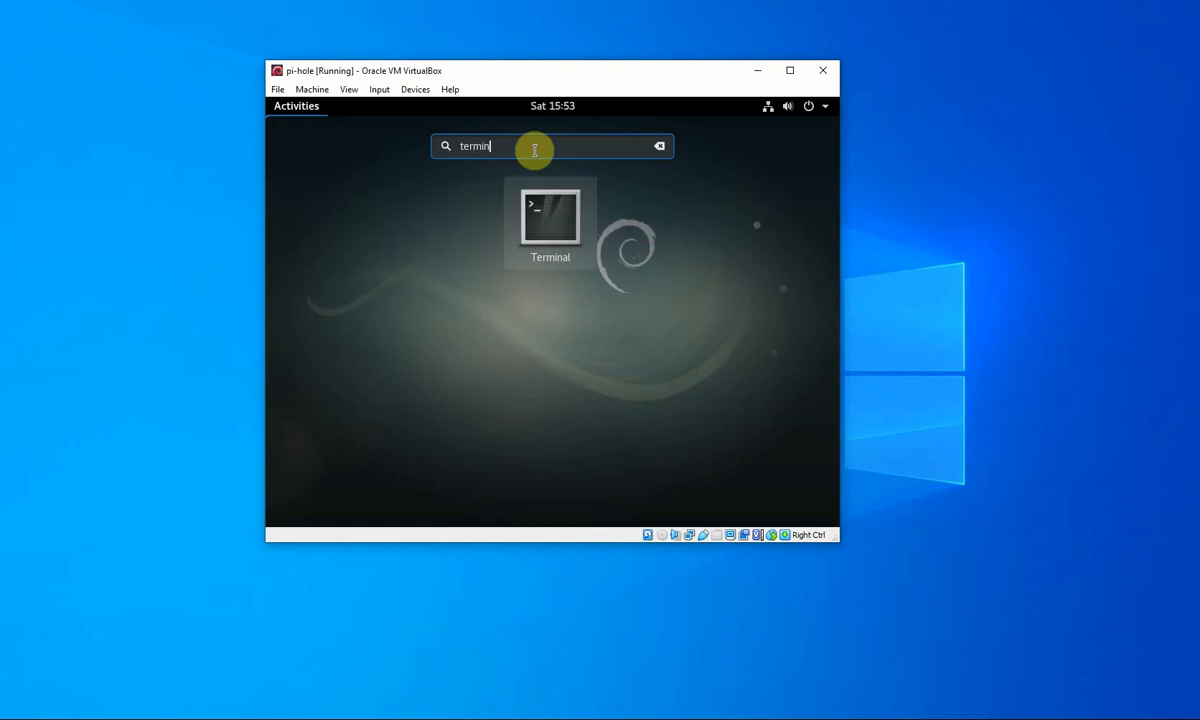
left_click(541, 222)
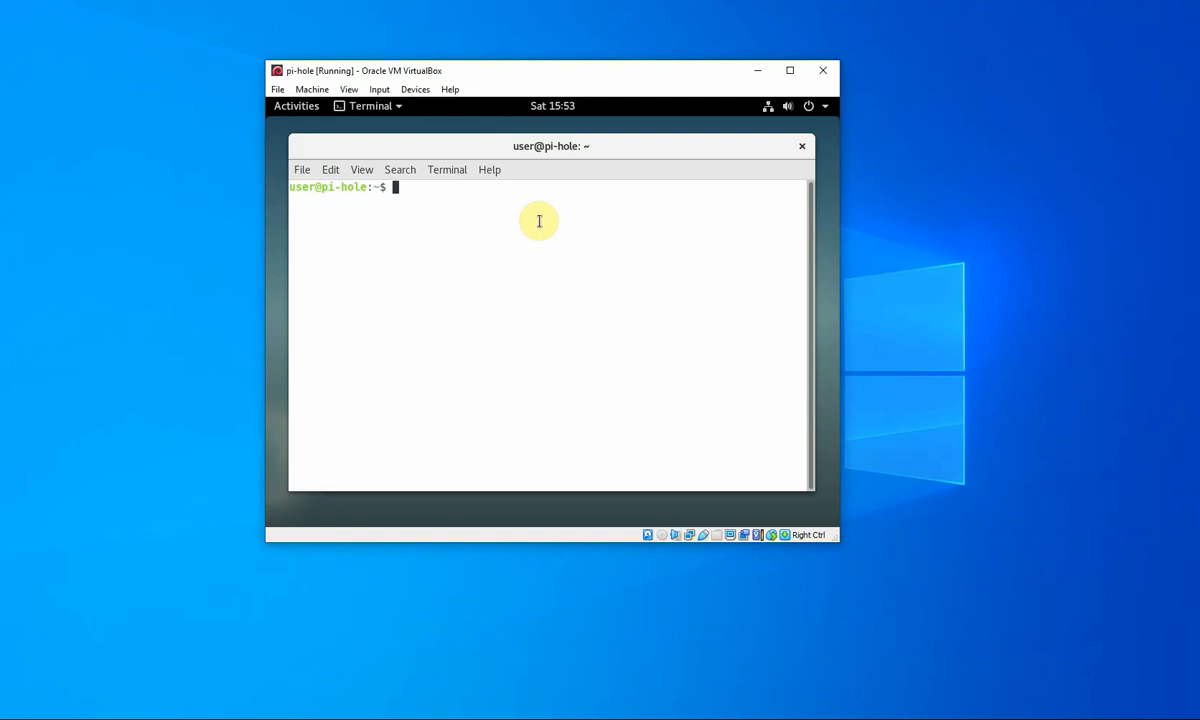
- Switch to root with su root and run the misspelled 'pinhole -a -p' command
type("su root")
key("Return")
key("Return")
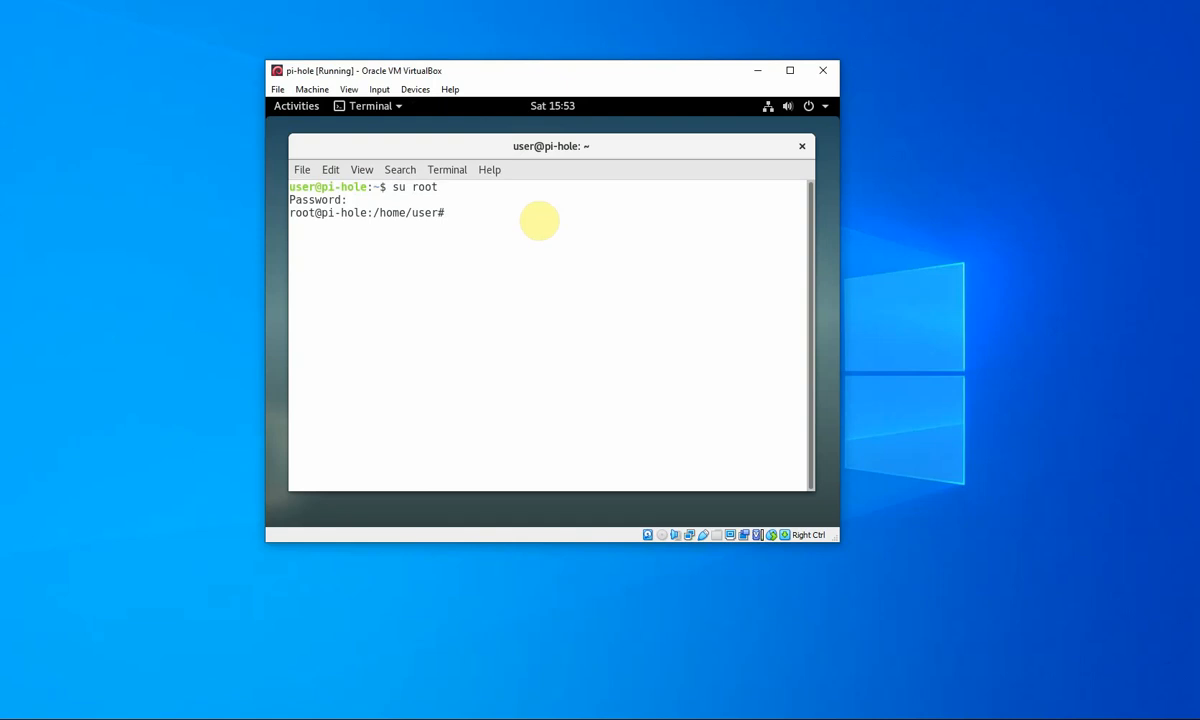
type("pinhole -a -p password")
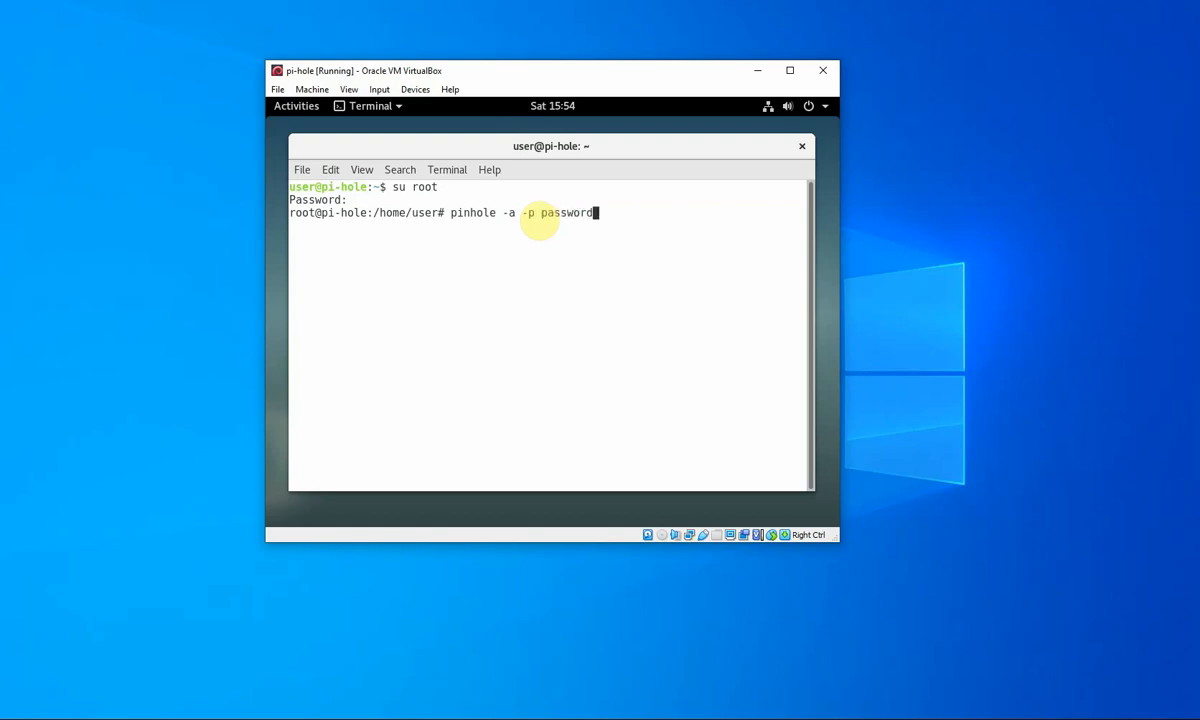
key("Return")
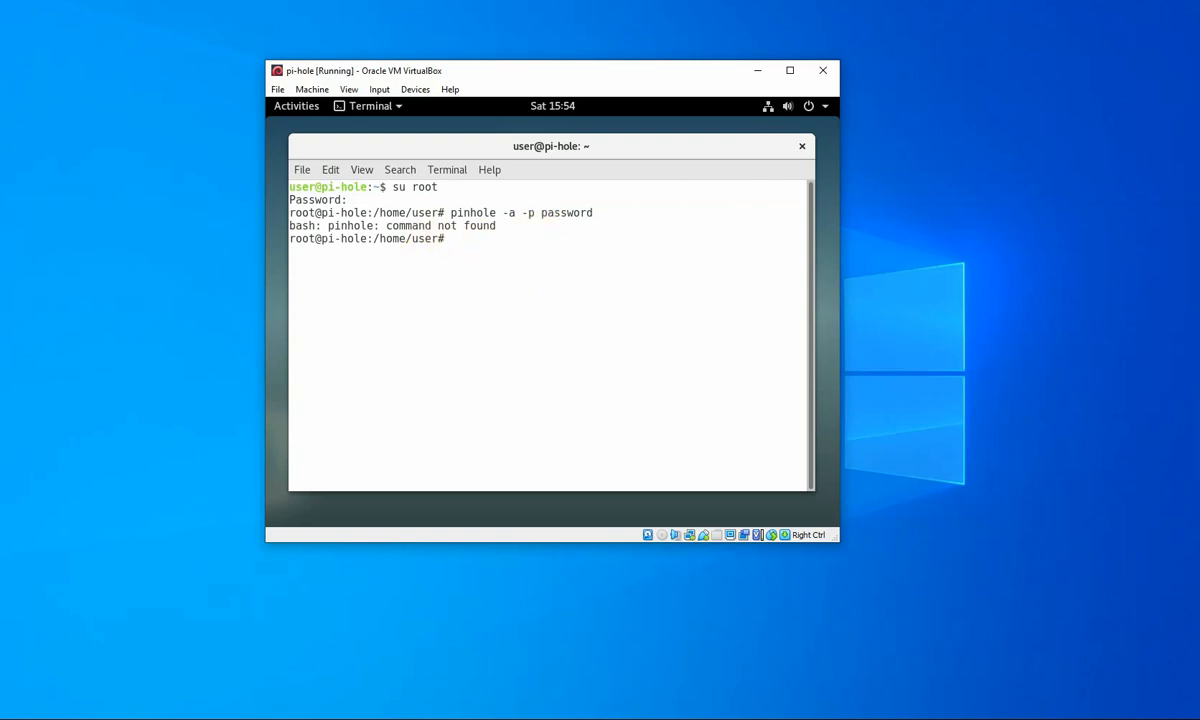
- Run 'pihole -a -p' with the new admin password and highlight the corrected command
type("pihole -a -p password")
key("Return")
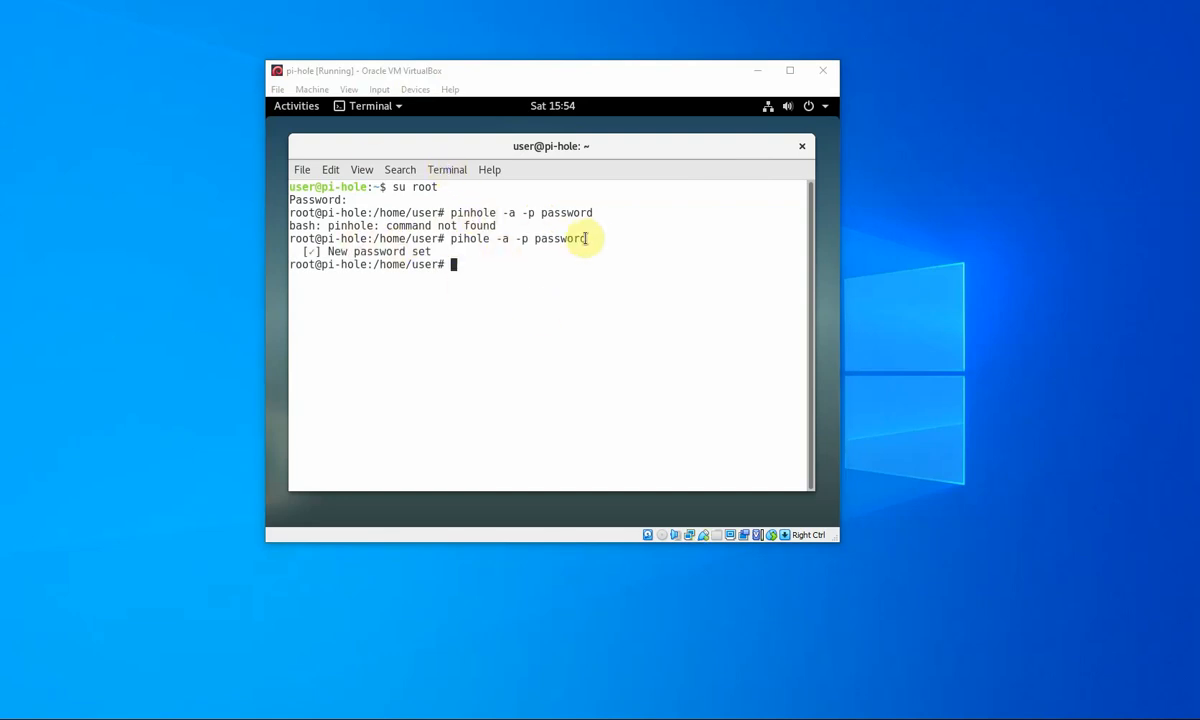
left_click_drag(588, 238, 450, 239)
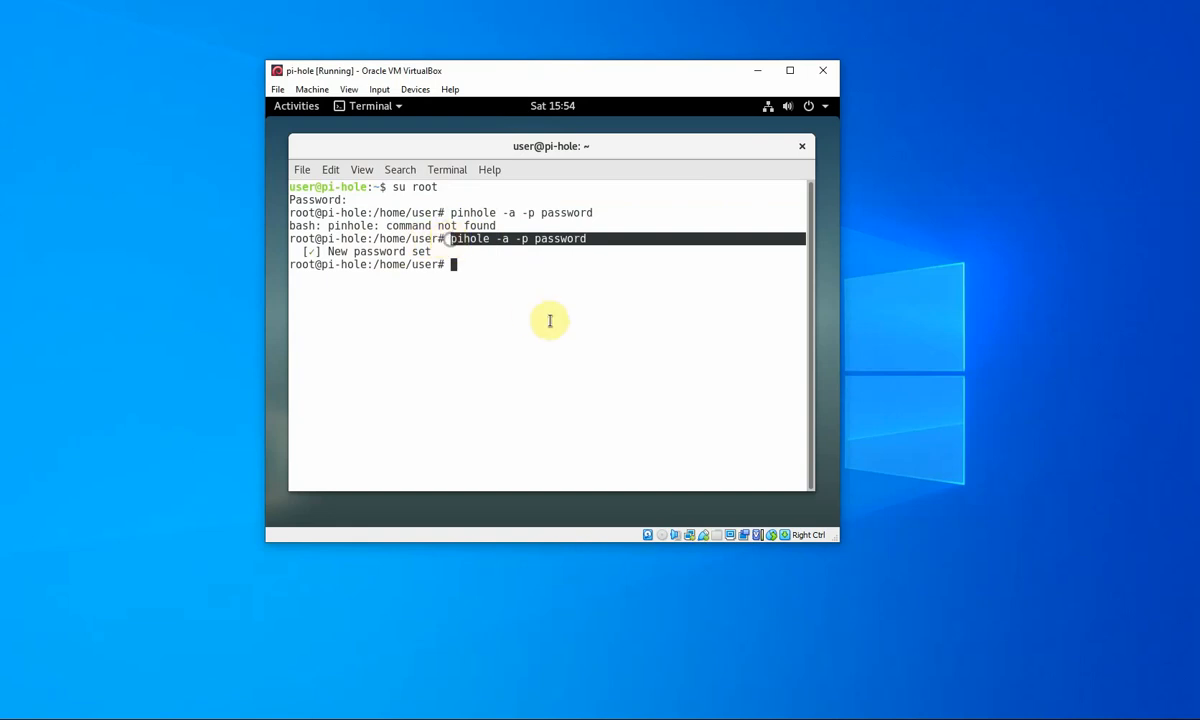
left_click(465, 263)
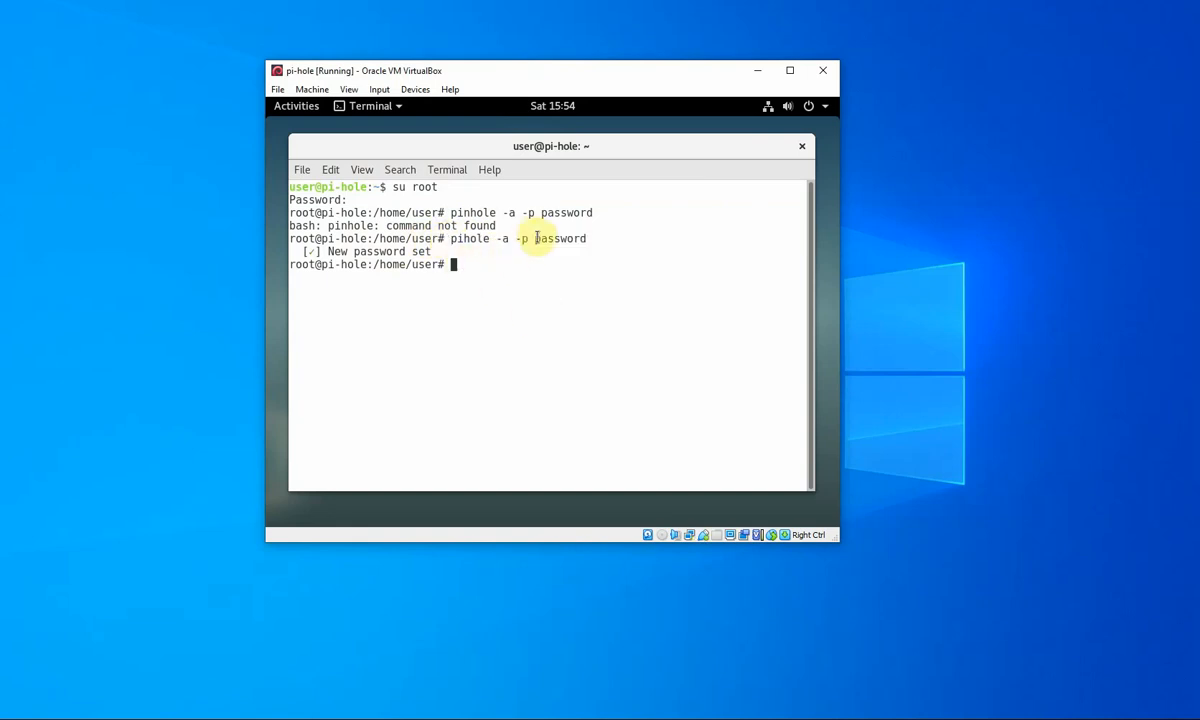
left_click_drag(537, 239, 595, 241)
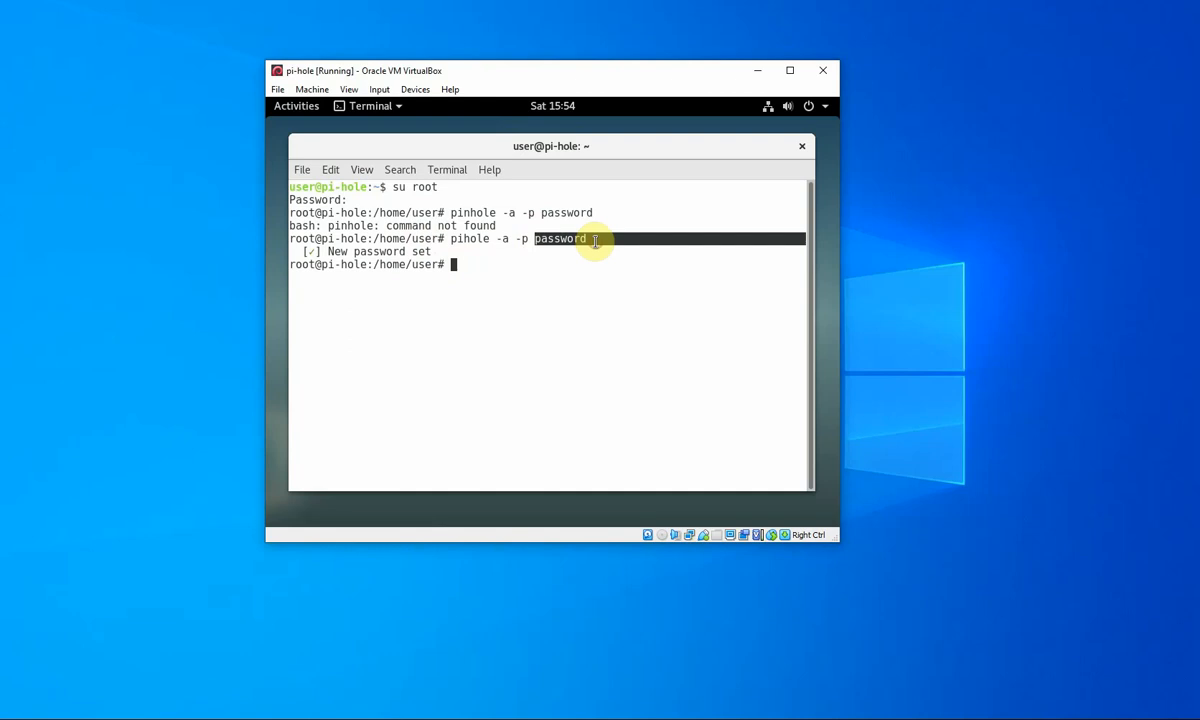
left_click(469, 265)
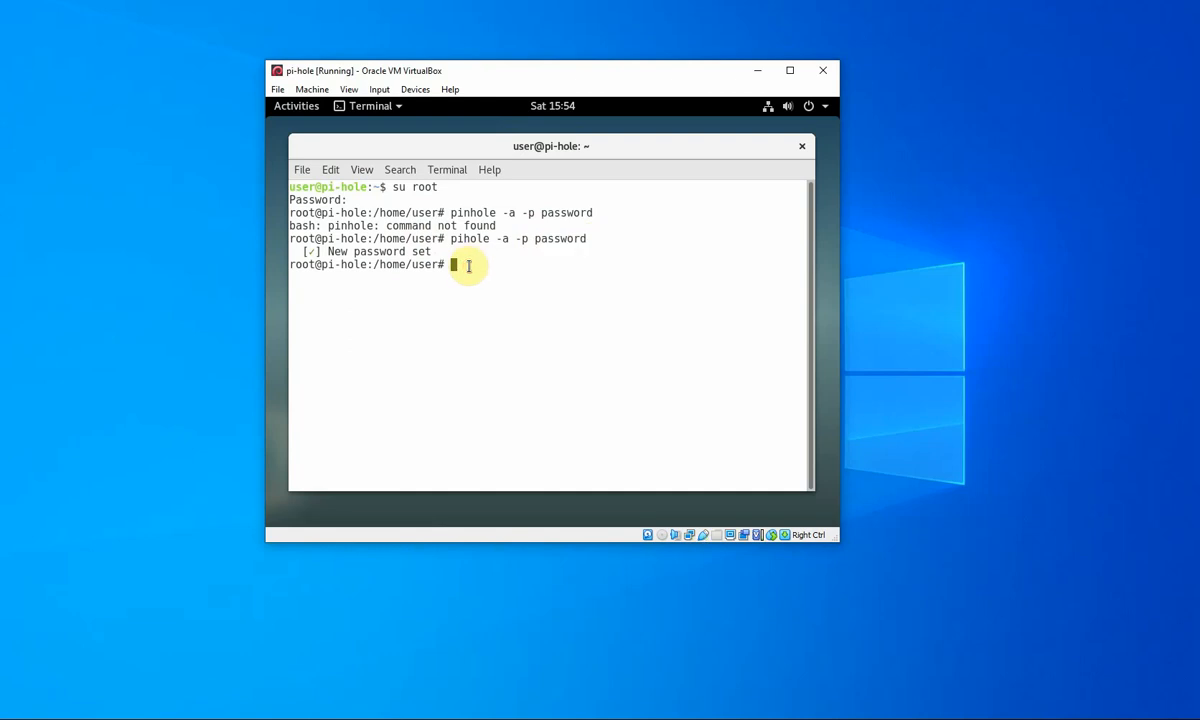
- Reboot the guest with 'reboot' and hide its VirtualBox window at the login screen
type("reboot")
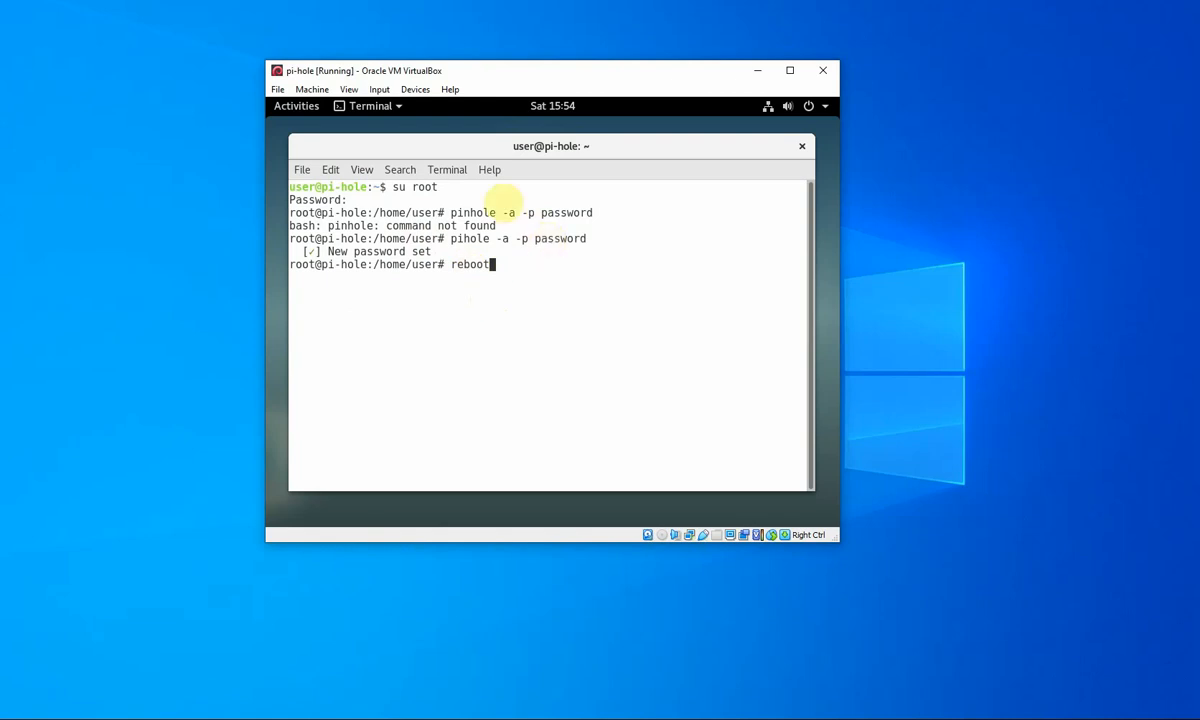
key("Return")
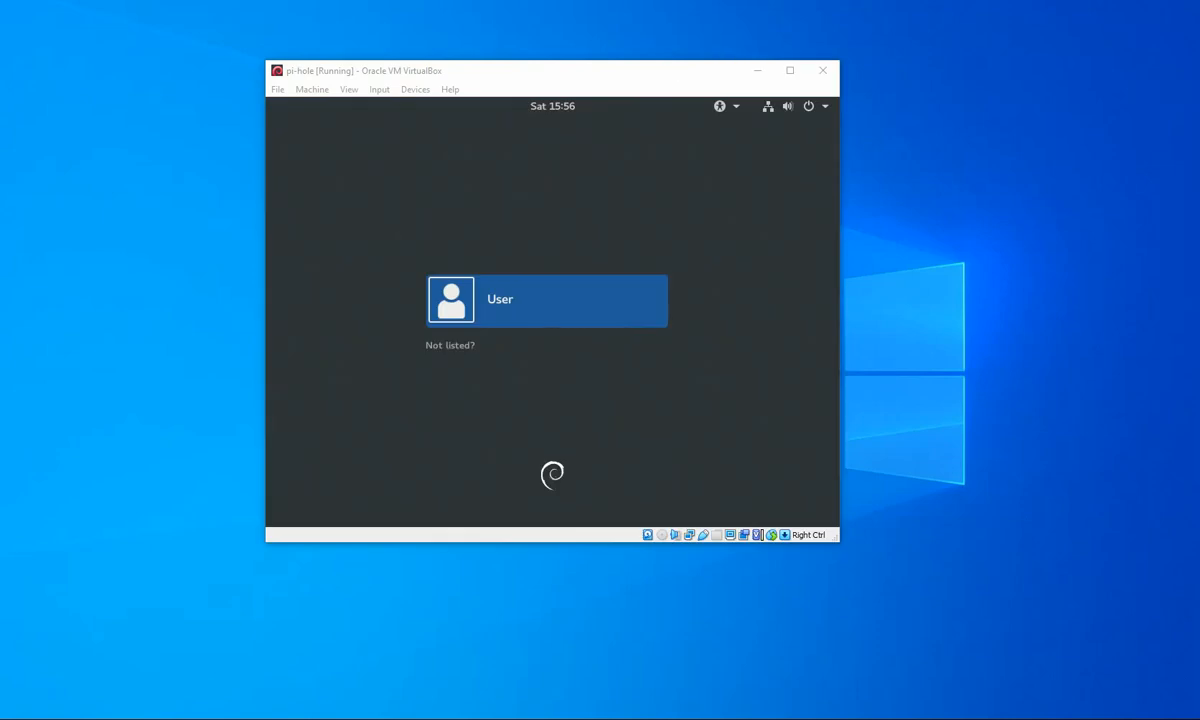
left_click(758, 72)
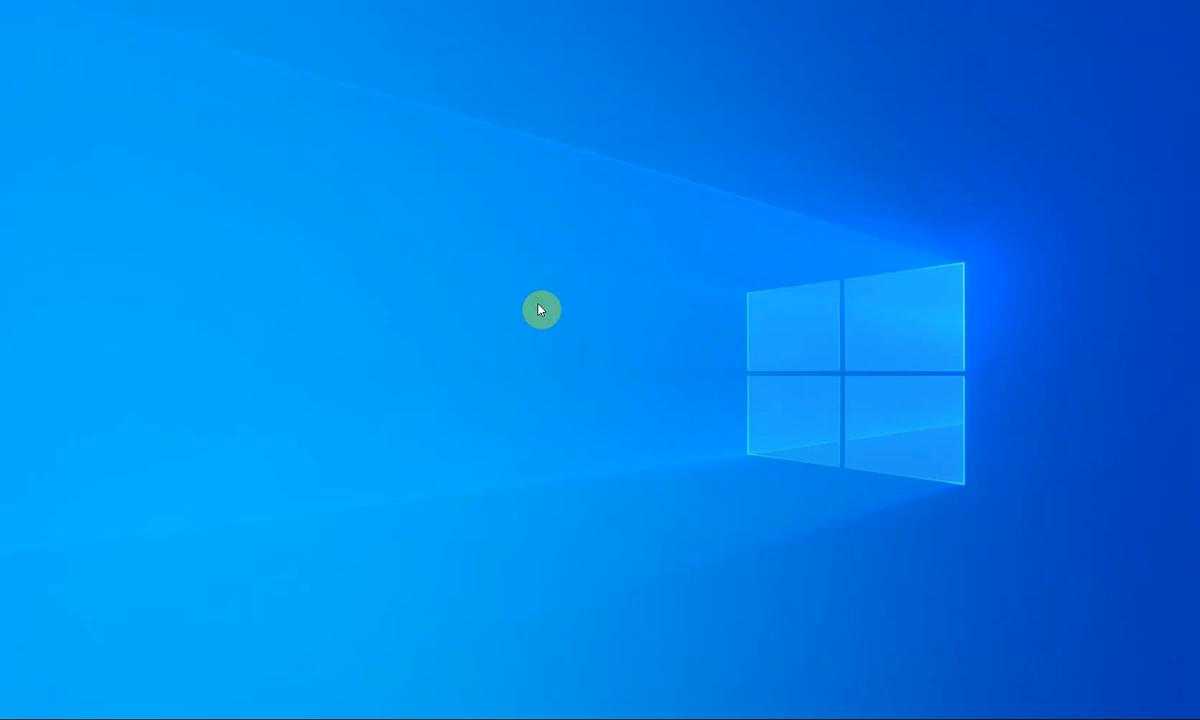
- Open a Firefox private window at the pasted Pi-hole admin address
left_click(291, 718)
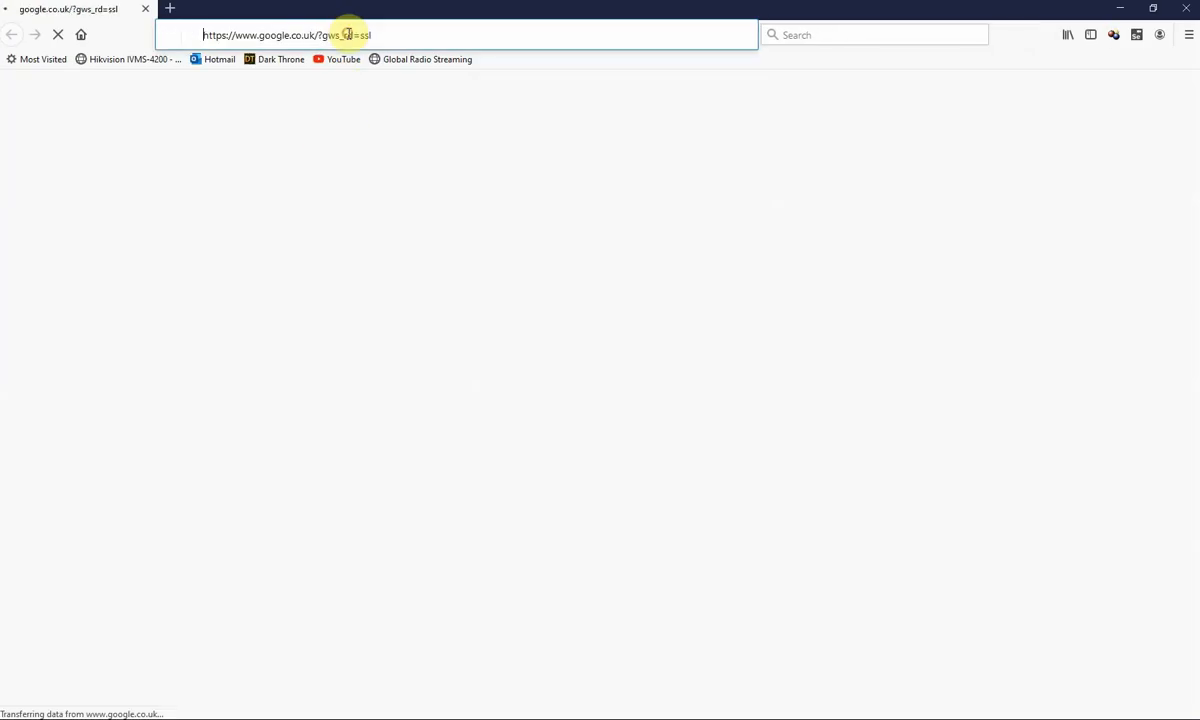
left_click(428, 38)
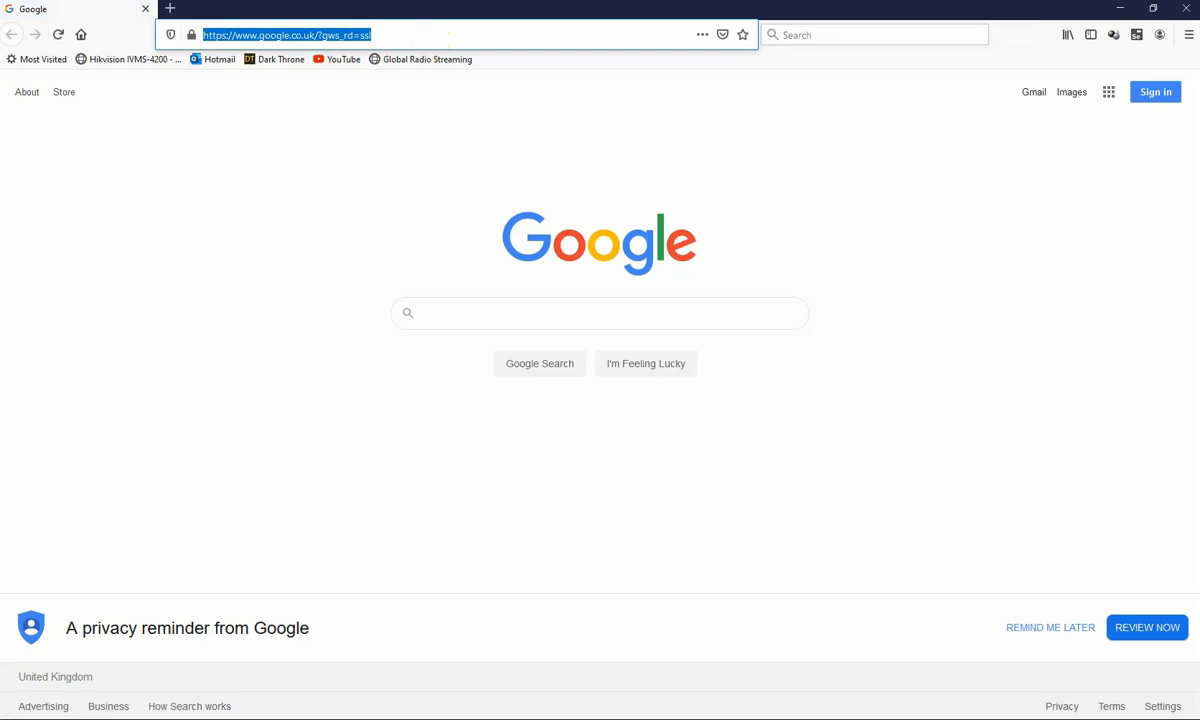
type("http://192.168.12.252/admin")
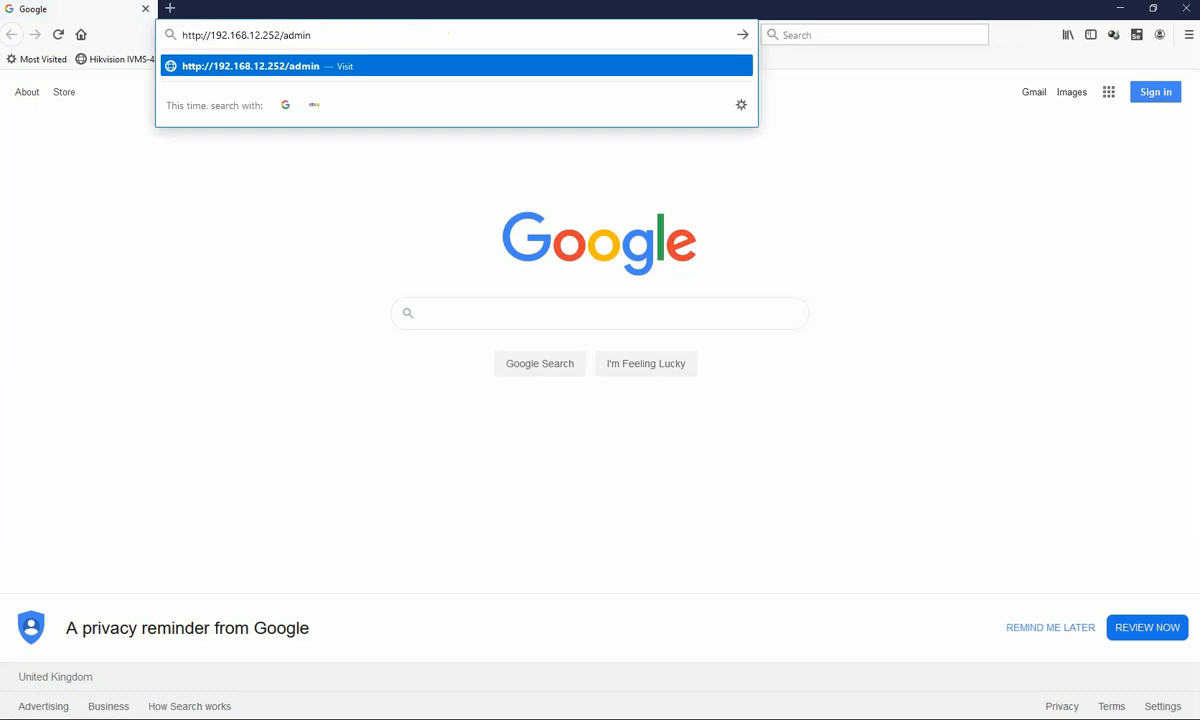
key("Return")
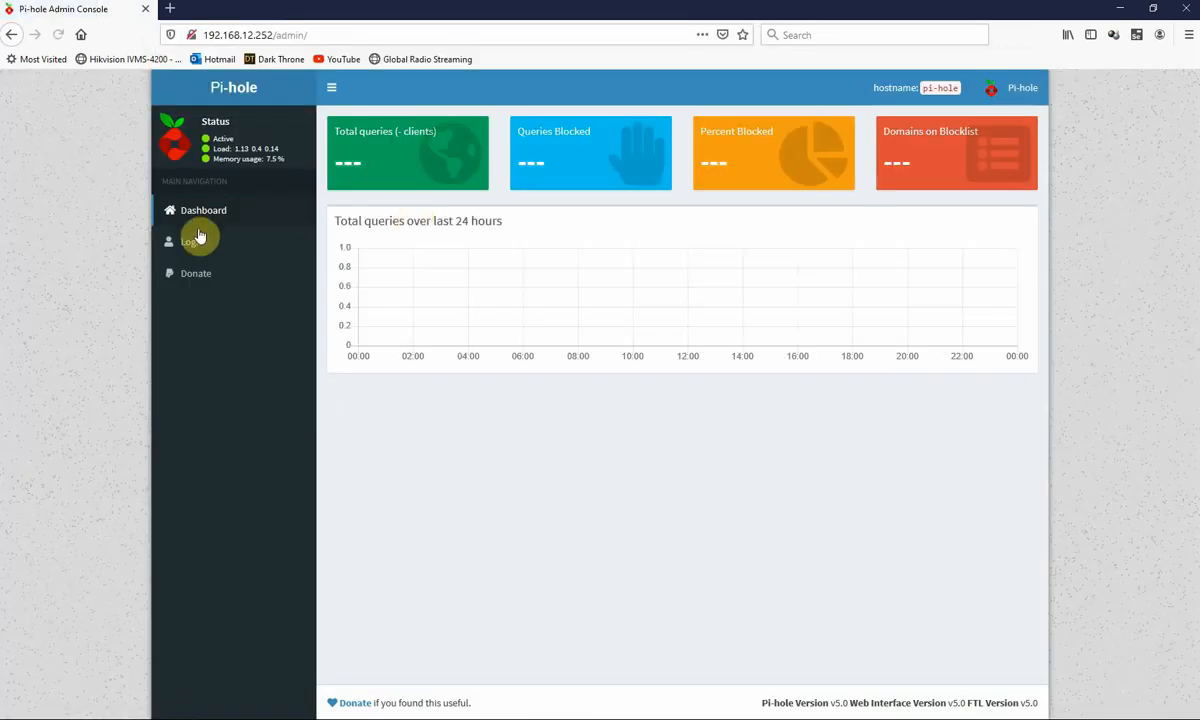
- Log in to Pi-hole with the admin password and restore the browser window
left_click(199, 236)
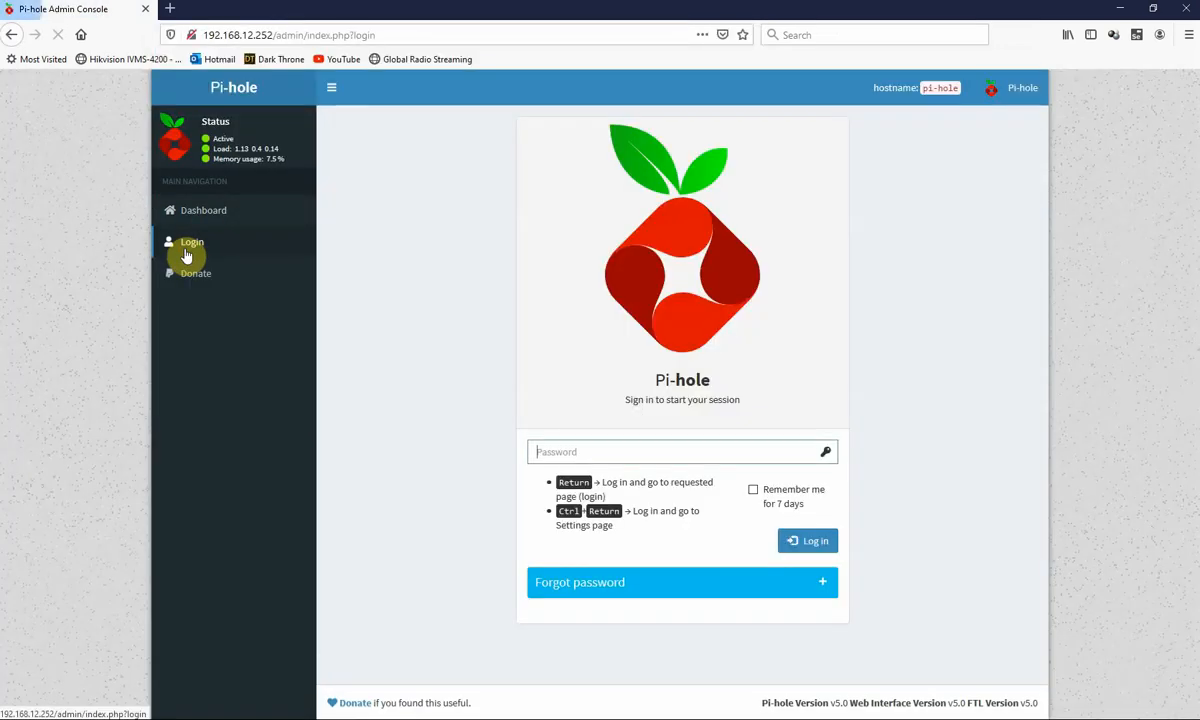
left_click(563, 455)
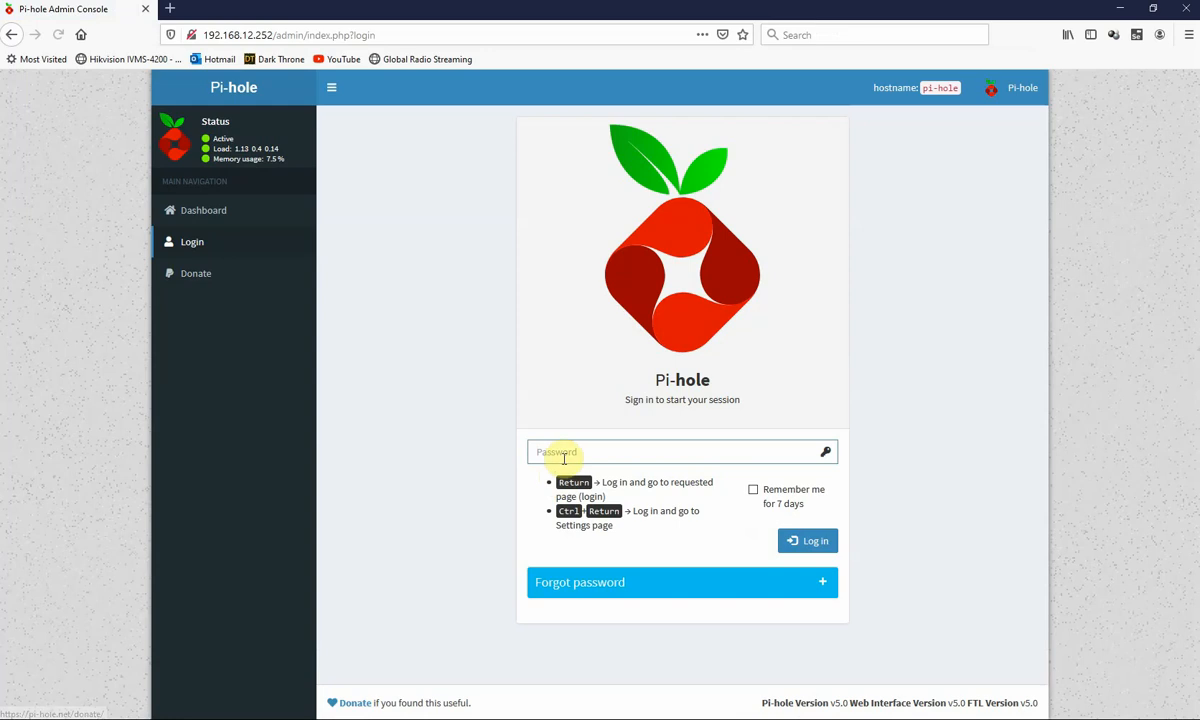
type("••")
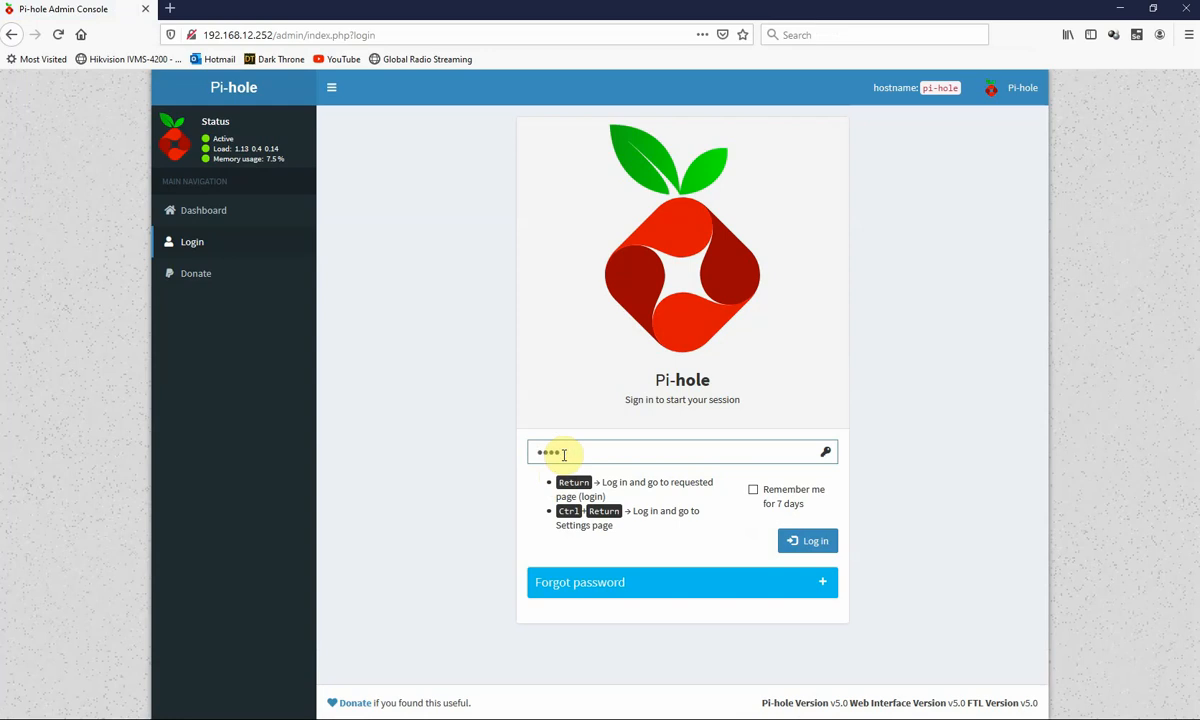
type("•••••")
key("Return")
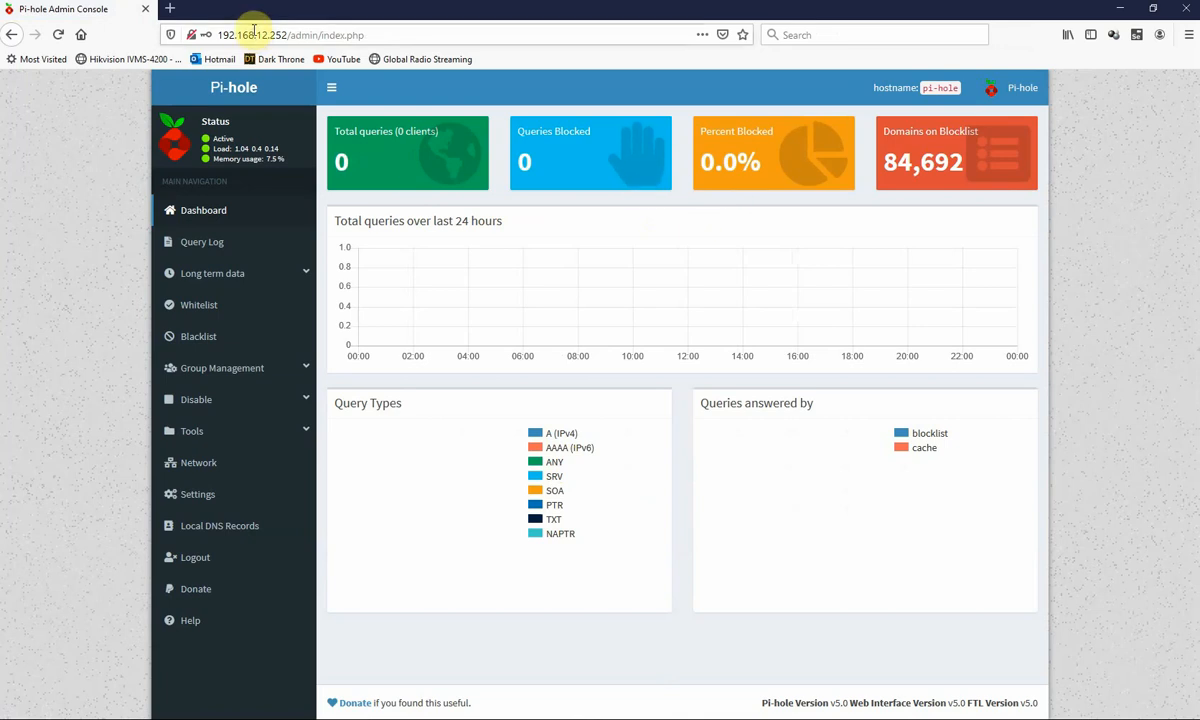
left_click(1153, 8)
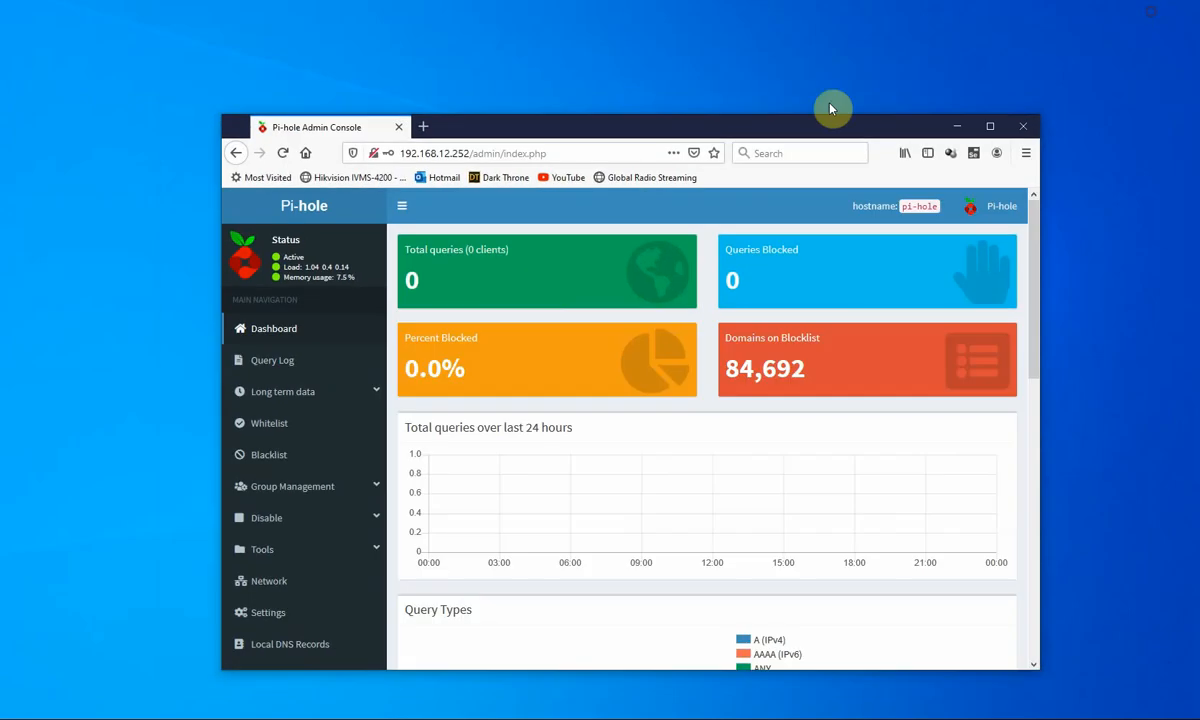
- Move the Pi-hole window top-left and open a second private window at lower right
left_click_drag(706, 131, 500, 29)
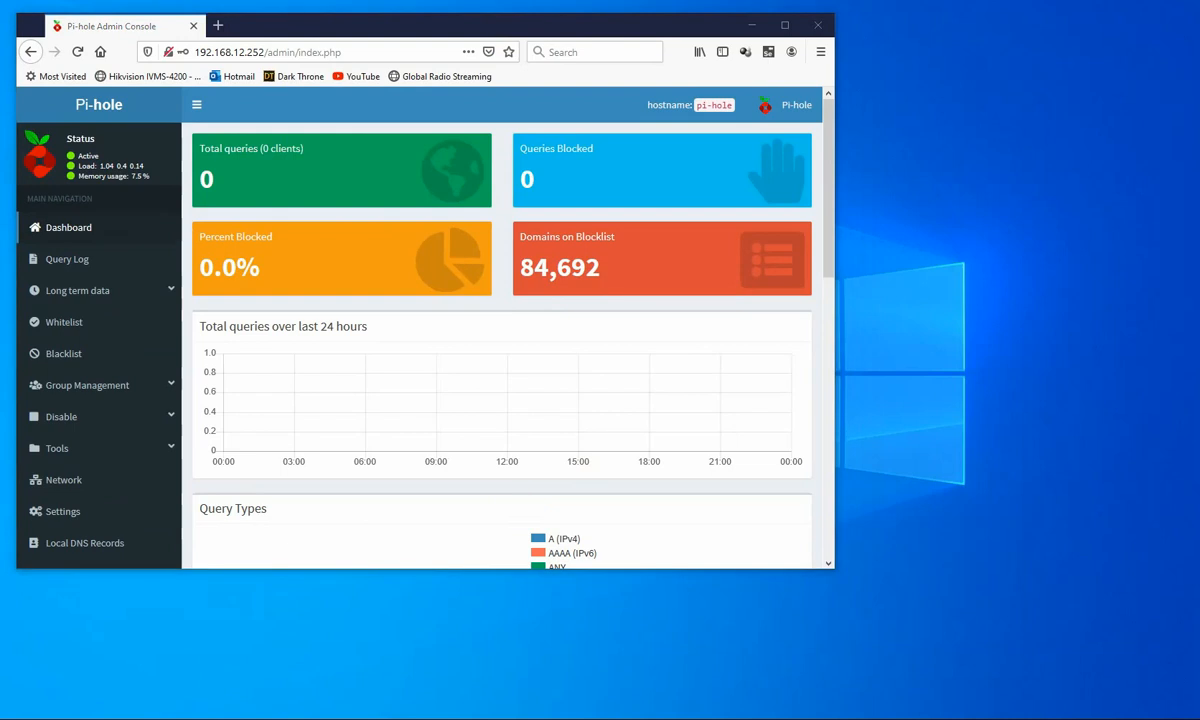
right_click(296, 718)
left_click(262, 628)
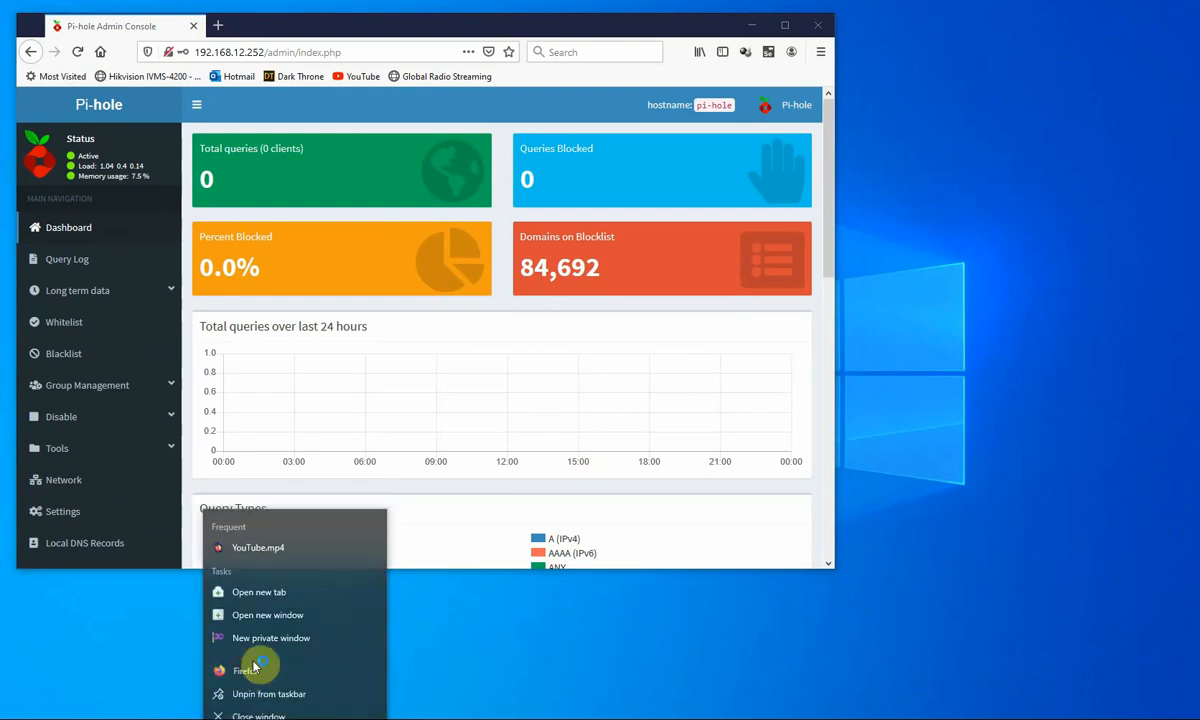
left_click_drag(343, 48, 653, 358)
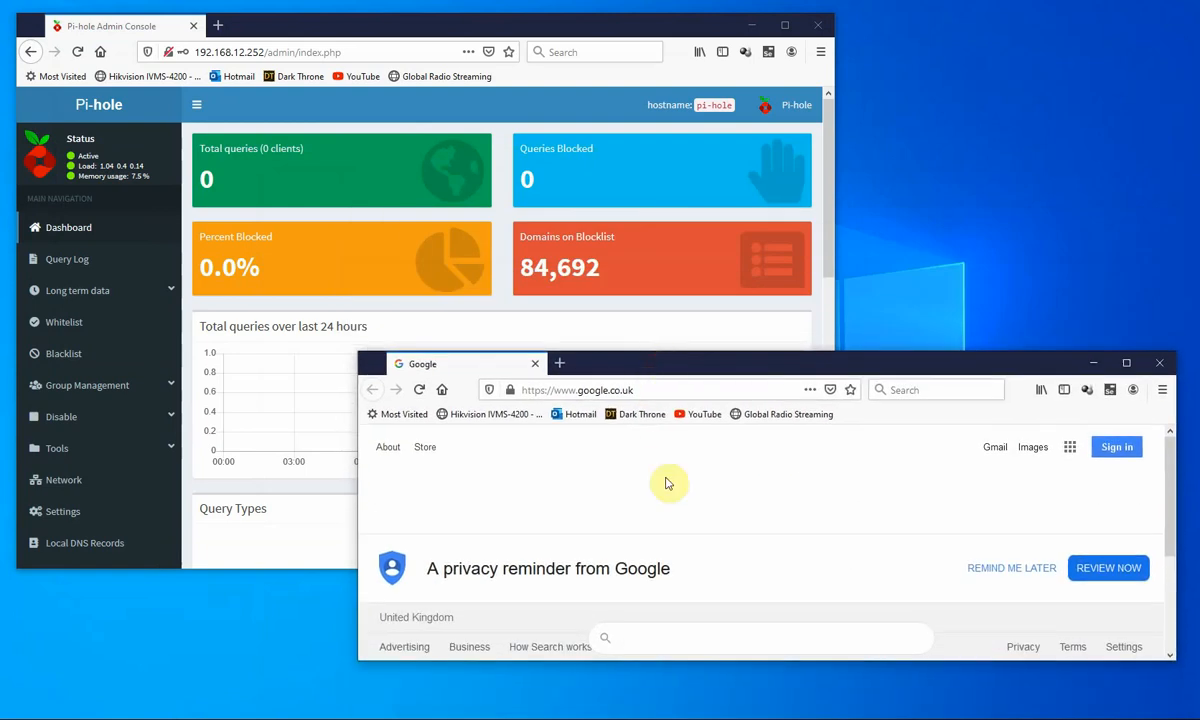
- Search Google for bbc, bring the Pi-hole dashboard forward, and hide the Google window
left_click(646, 641)
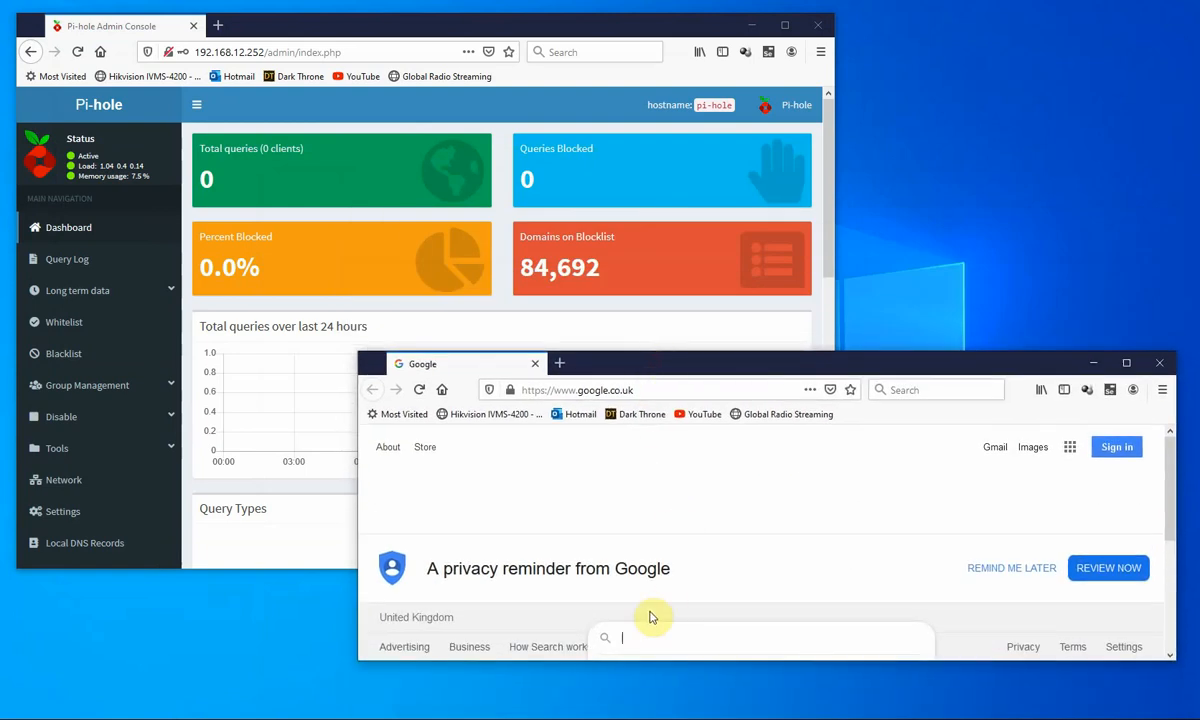
type("bbc")
key("Return")
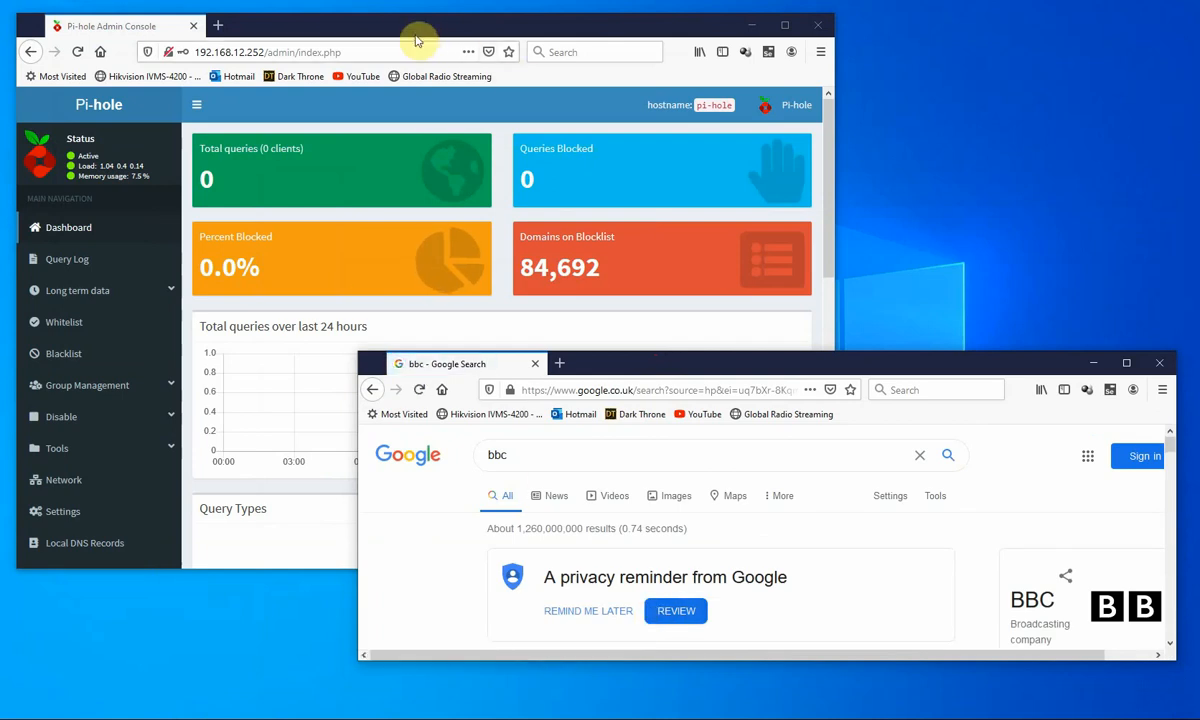
left_click(340, 30)
left_click_drag(359, 29, 350, 24)
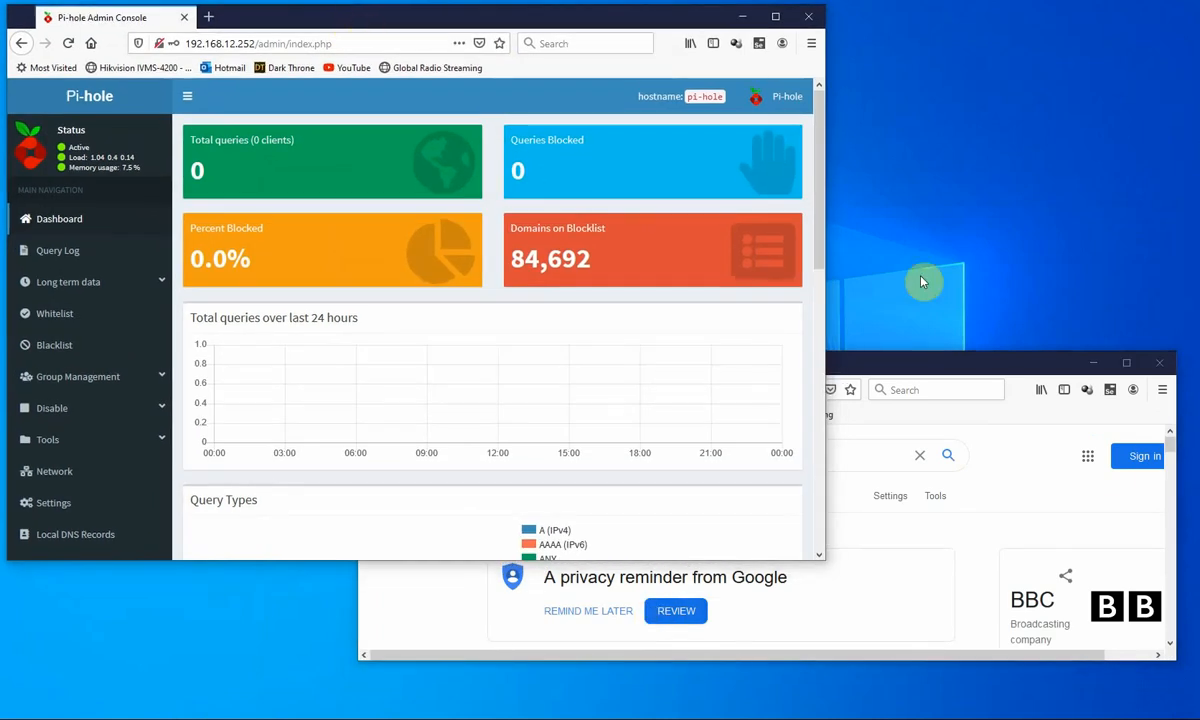
left_click(1090, 364)
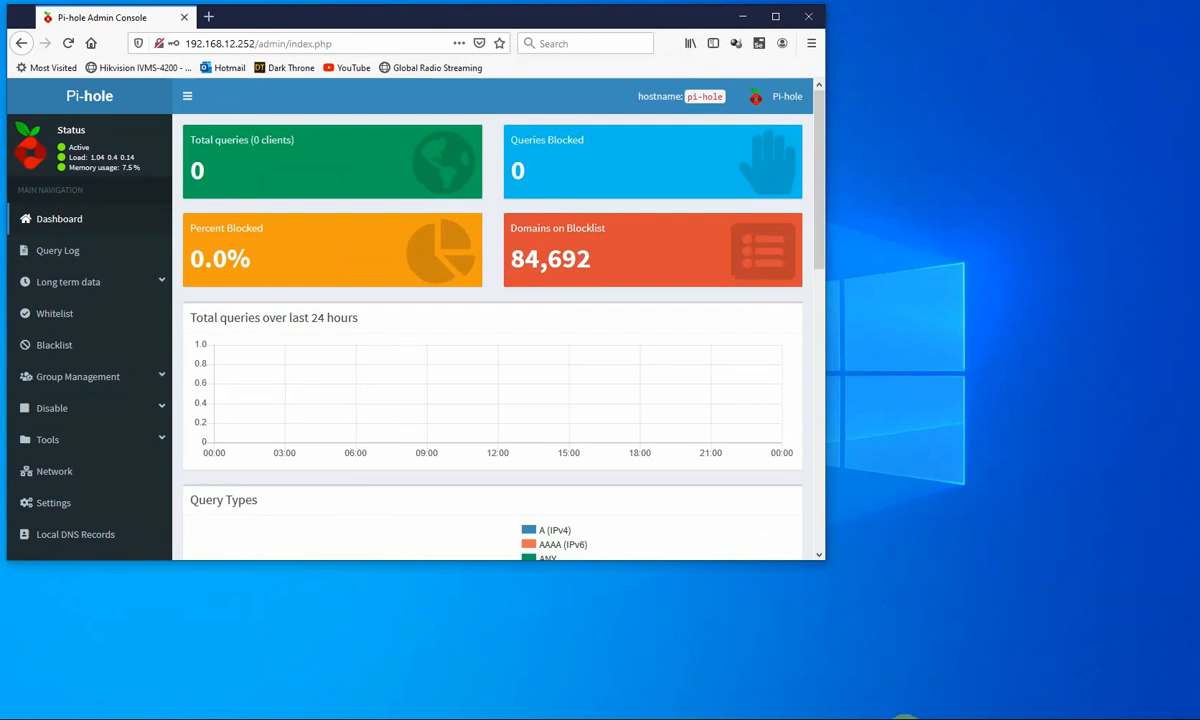
left_click(907, 719)
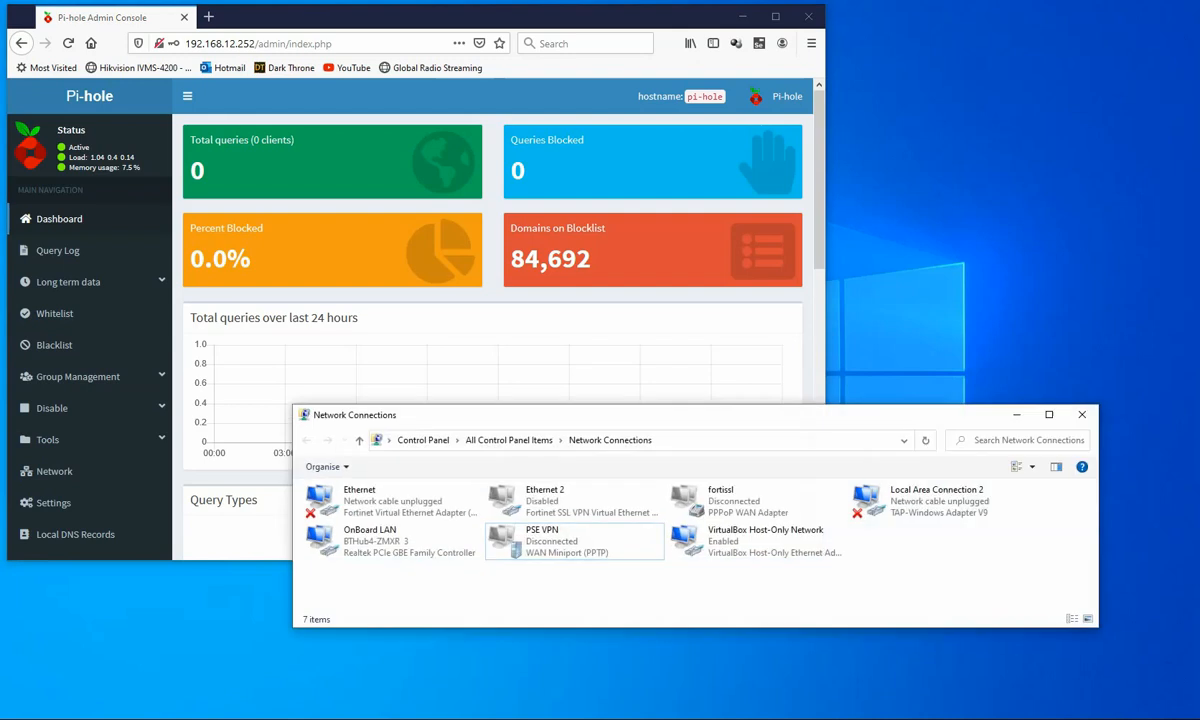
- Set OnBoard LAN's IPv4 DNS to 192.168.12.252 preferred and 8.8.8.8 alternate
left_click(341, 543)
right_click(341, 543)
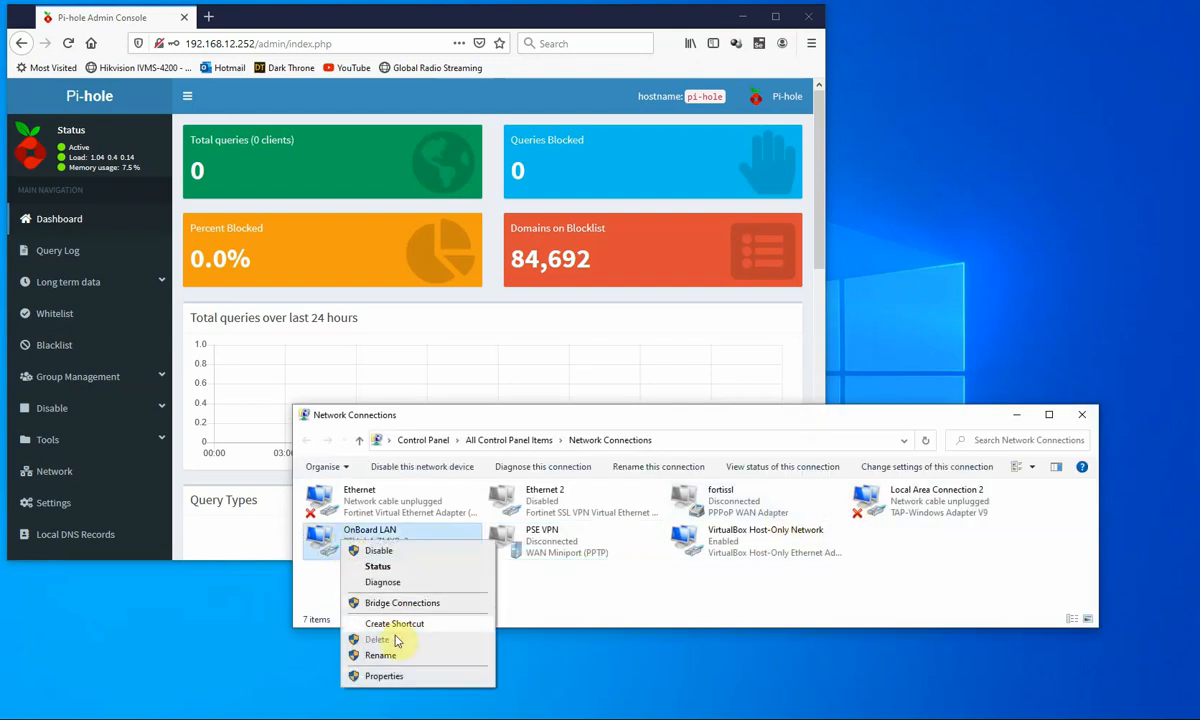
left_click(384, 679)
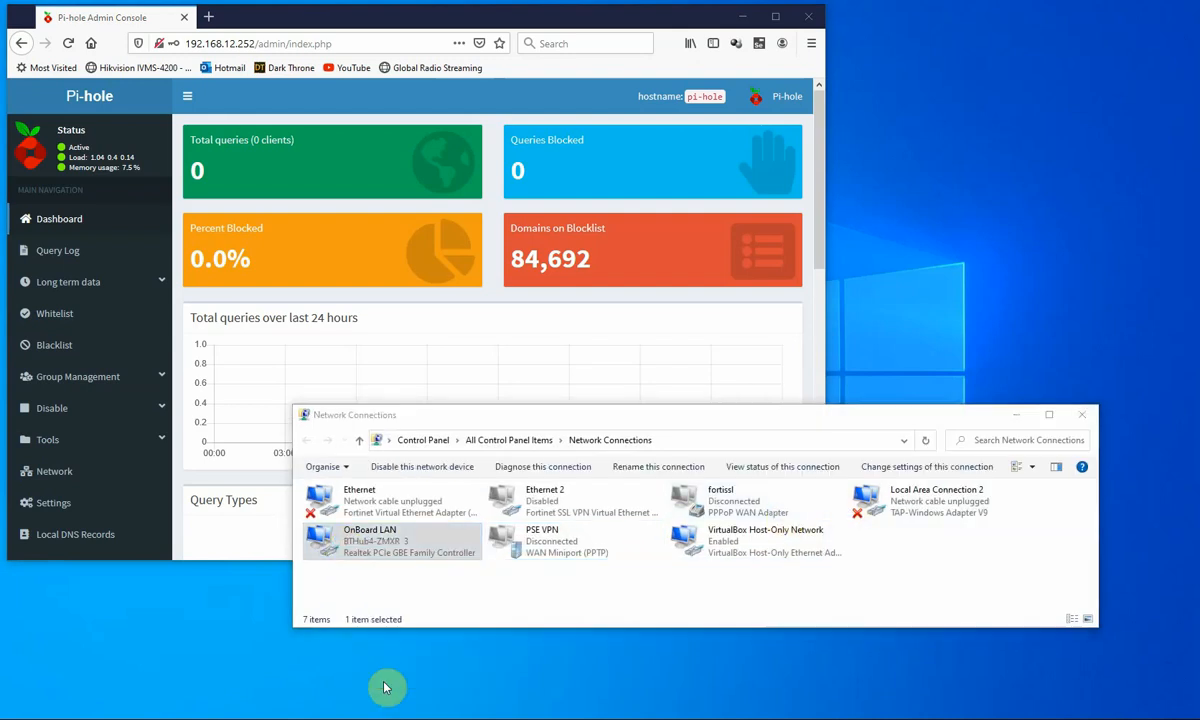
left_click(470, 578)
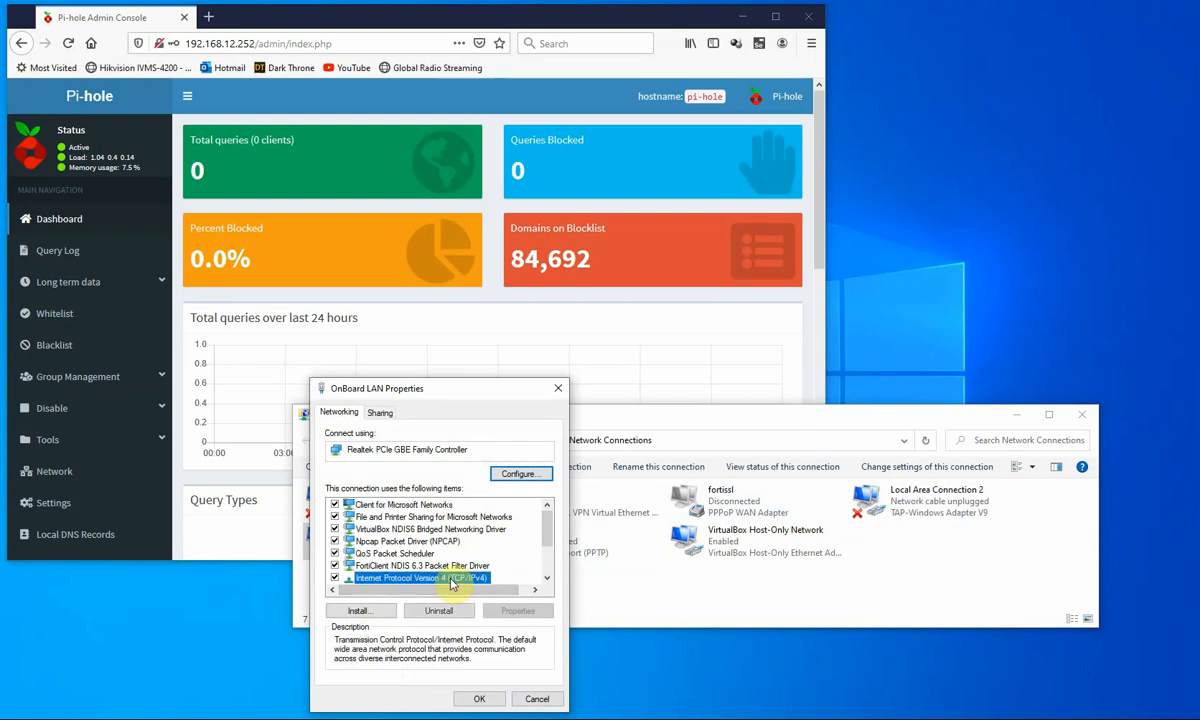
left_click(510, 611)
left_click(361, 597)
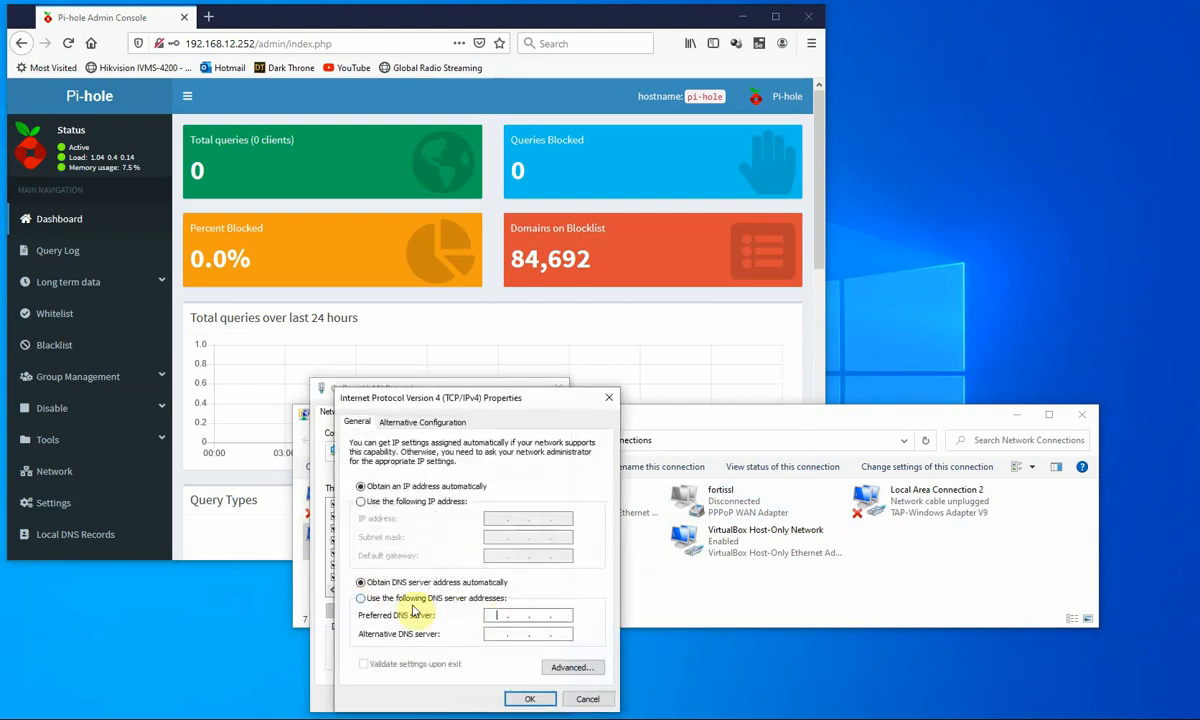
left_click(497, 615)
type("192 . 168..")
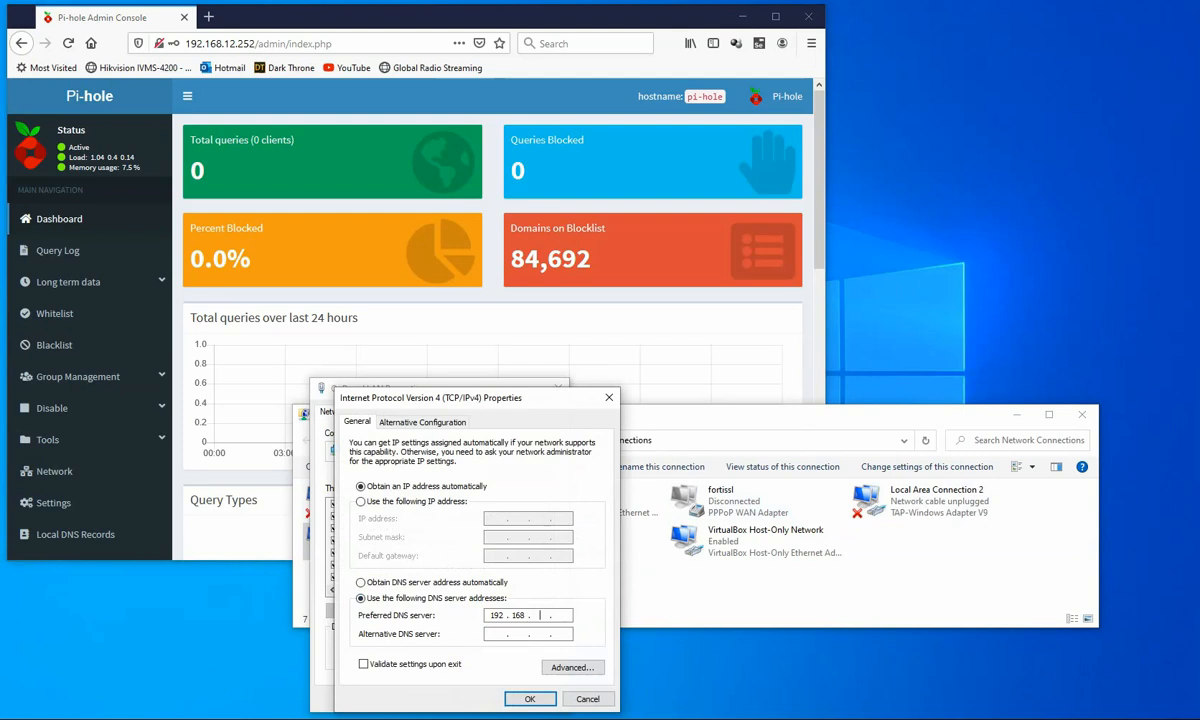
type("12.252")
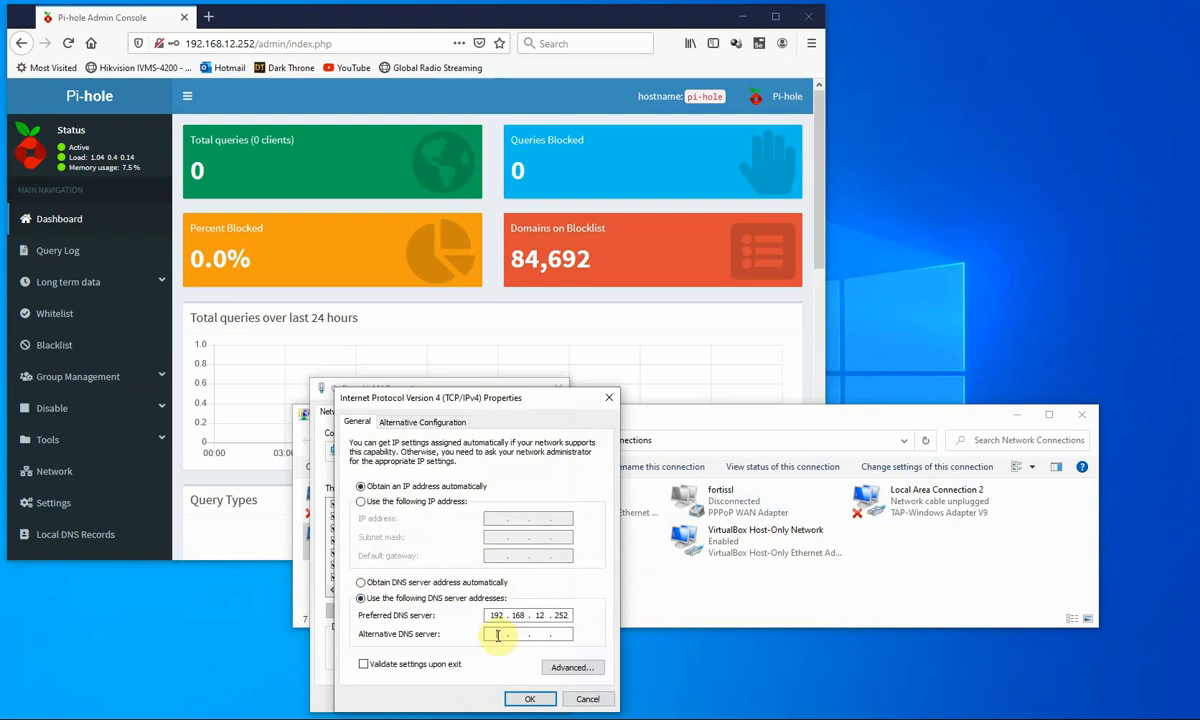
type("8 . 8 . 8 . 8")
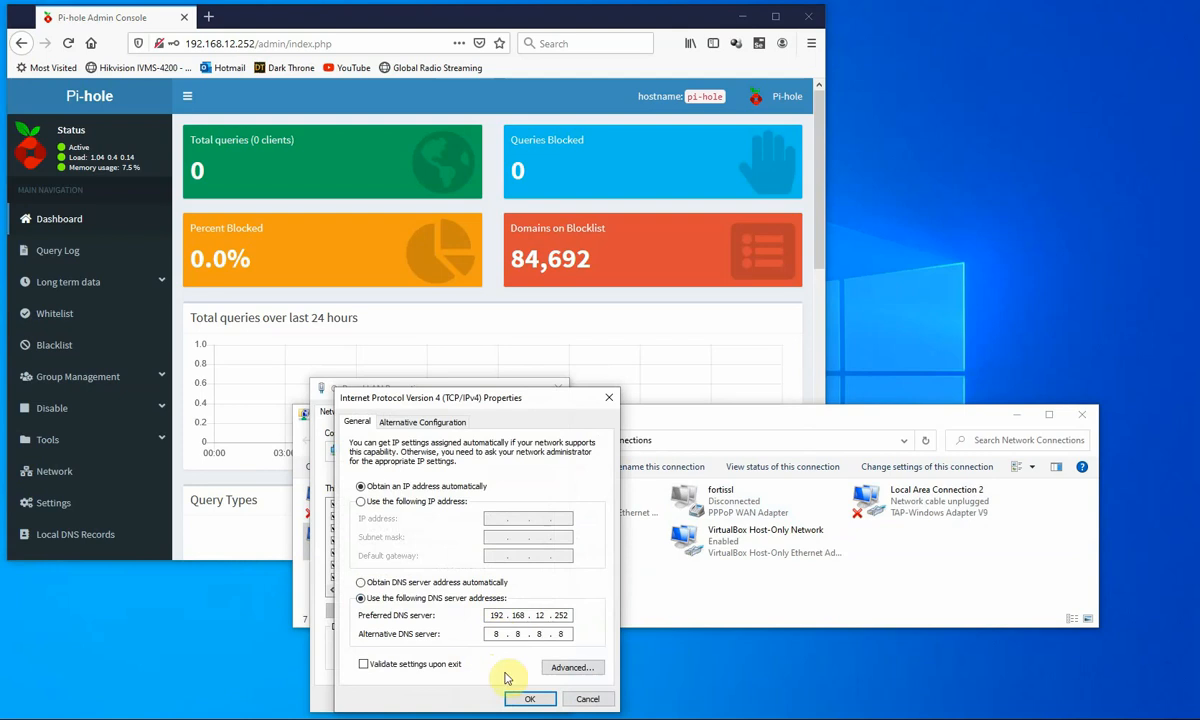
left_click(529, 699)
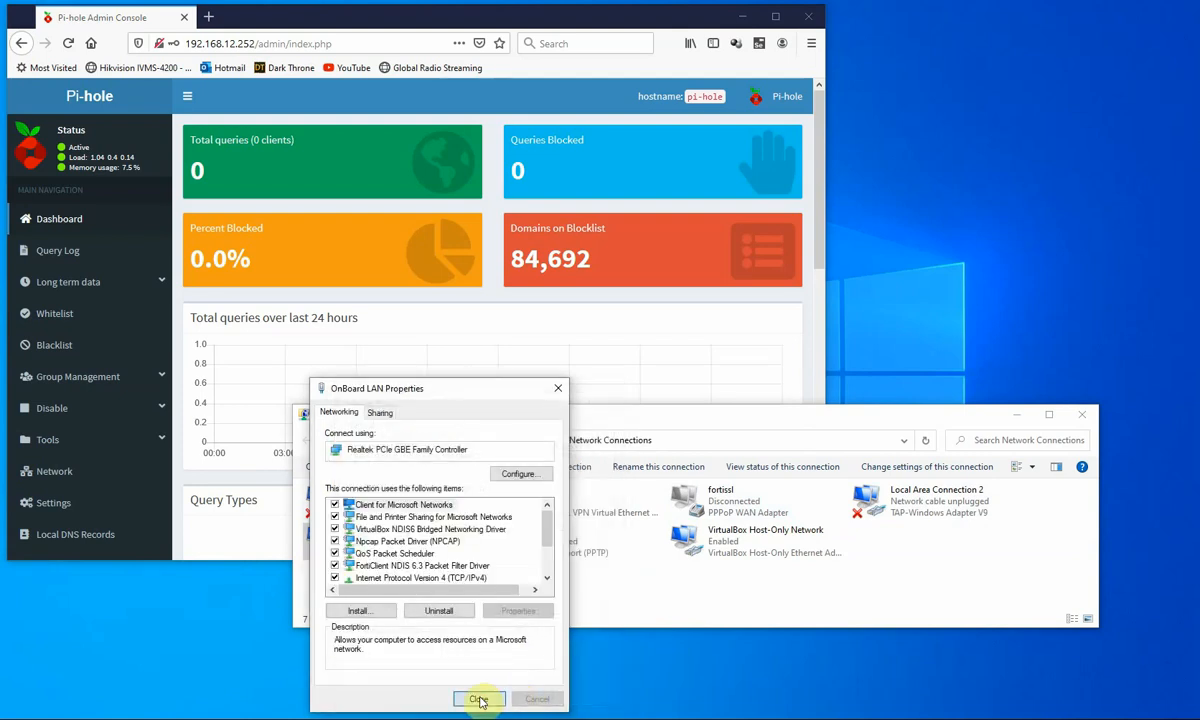
left_click(477, 700)
left_click(1015, 417)
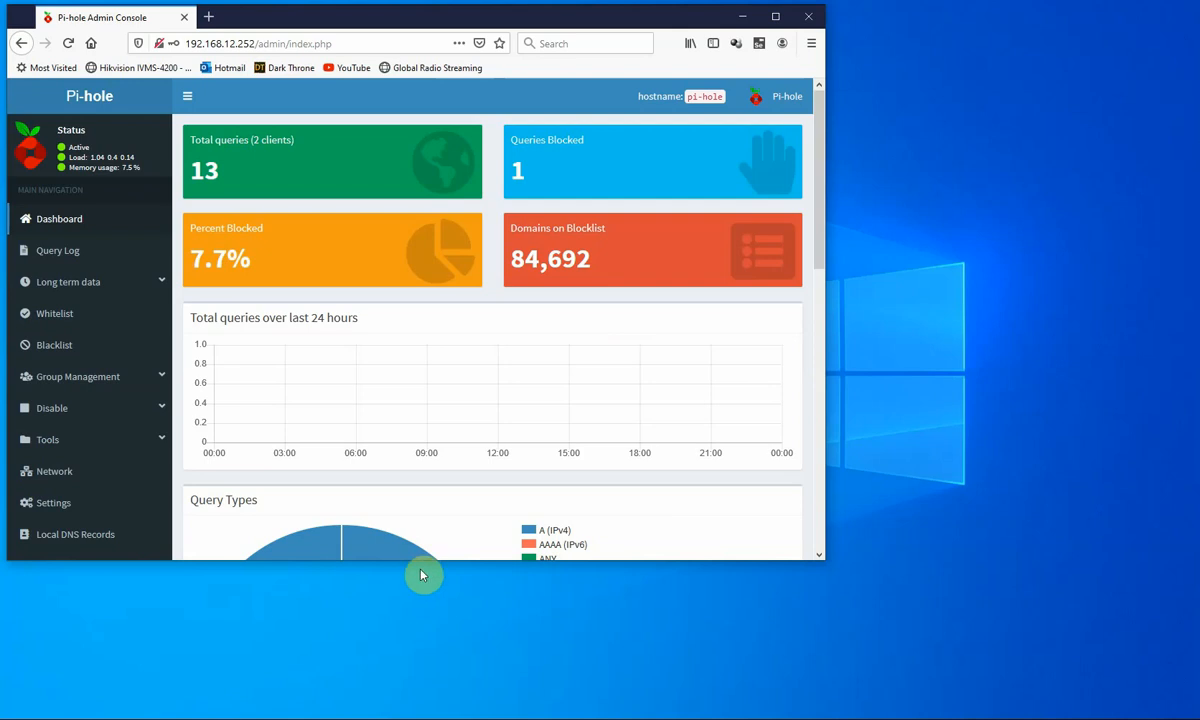
- Enlarge the dashboard to check the query total, then bring the Google bbc window forward
left_click_drag(421, 563, 415, 680)
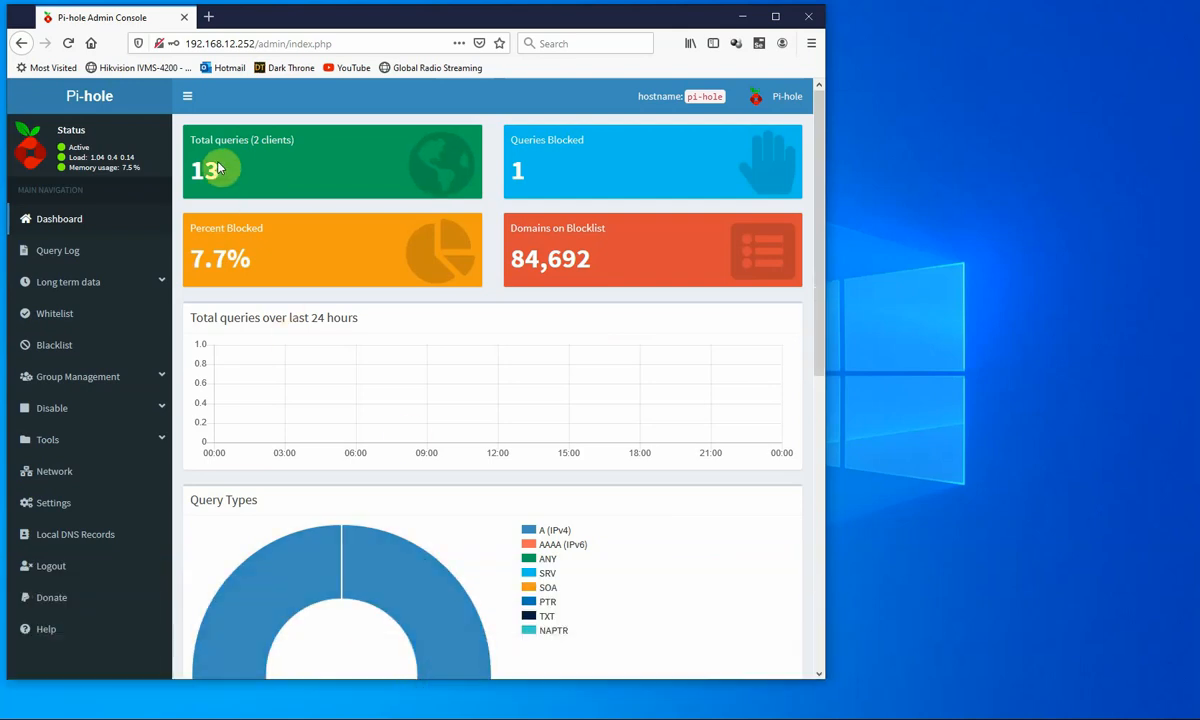
mouse_move(217, 166)
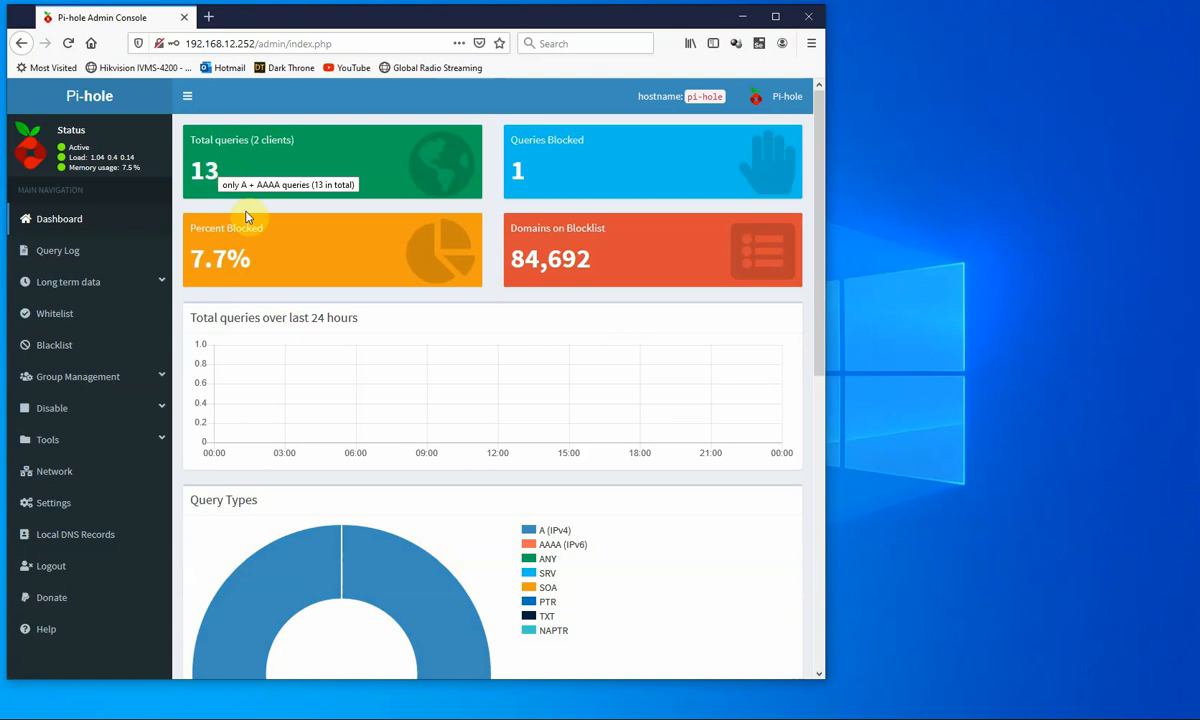
left_click(295, 719)
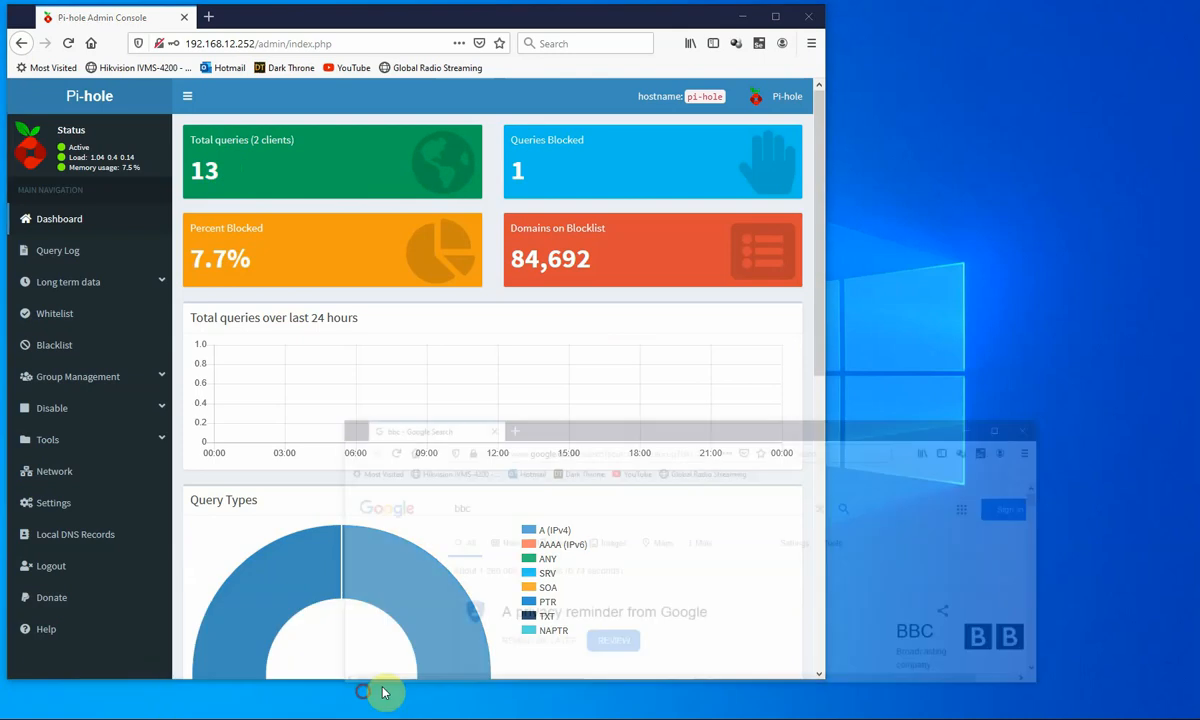
left_click(383, 690)
scroll(830, 601, "down", 2)
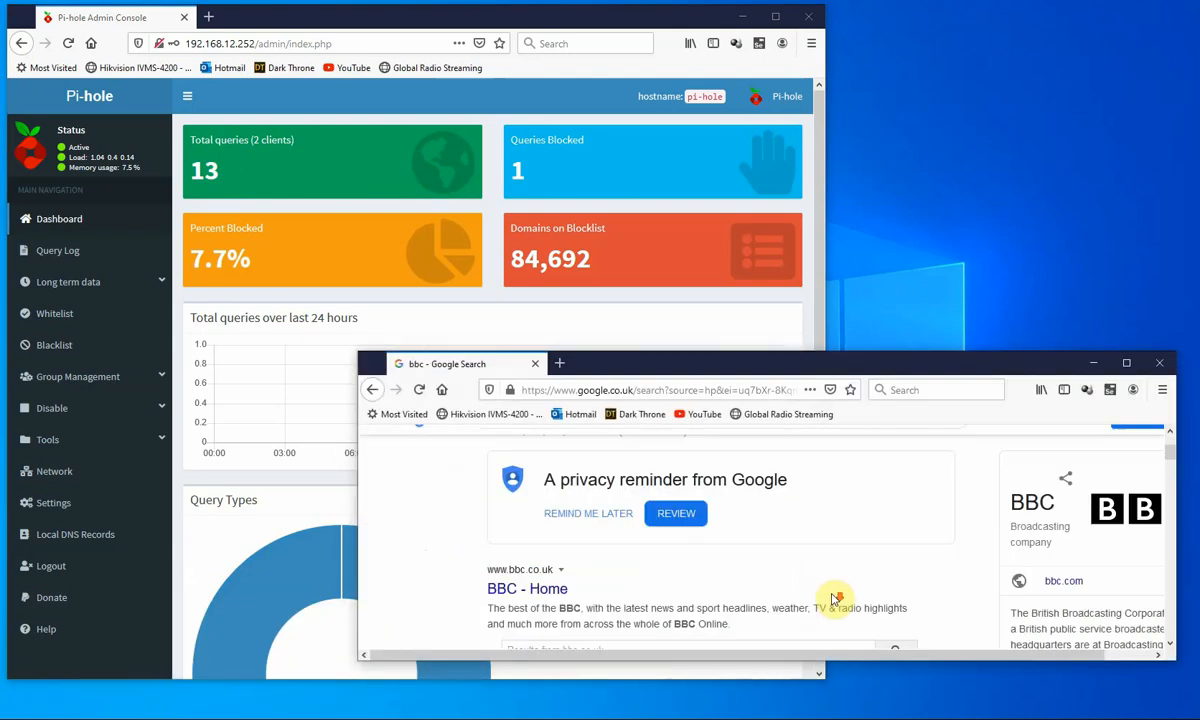
scroll(575, 605, "up", 3)
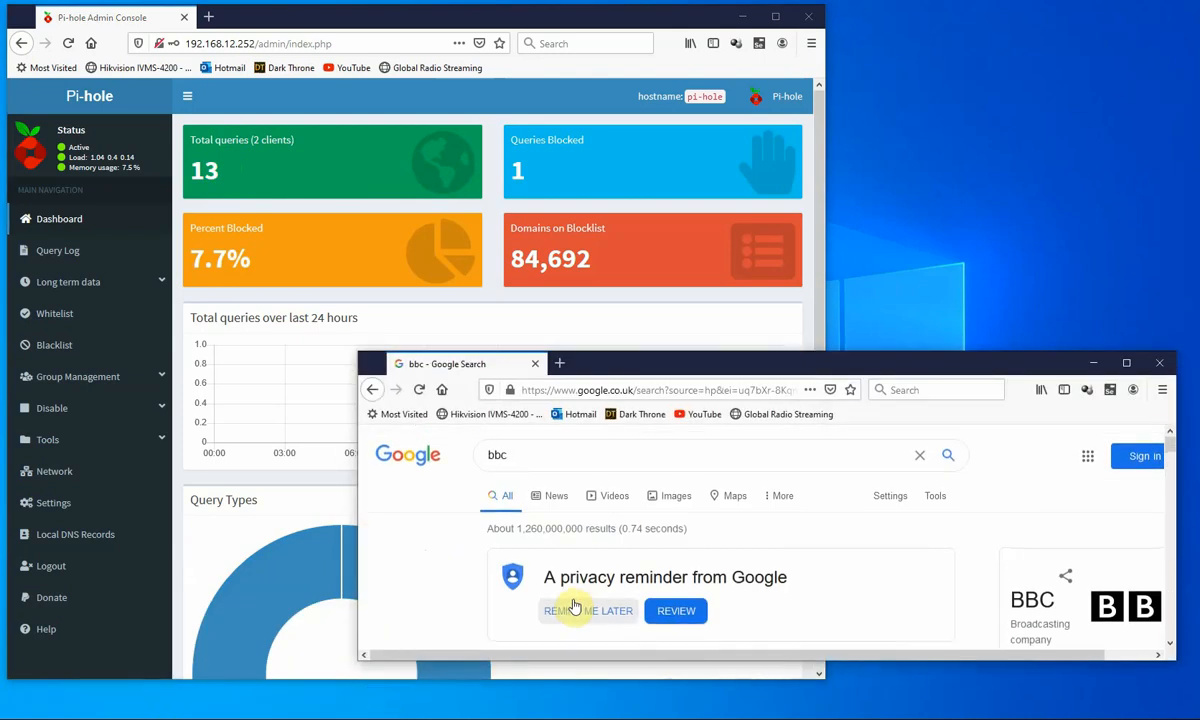
- Replace the bbc search text with itv1 and submit it
left_click_drag(517, 455, 433, 463)
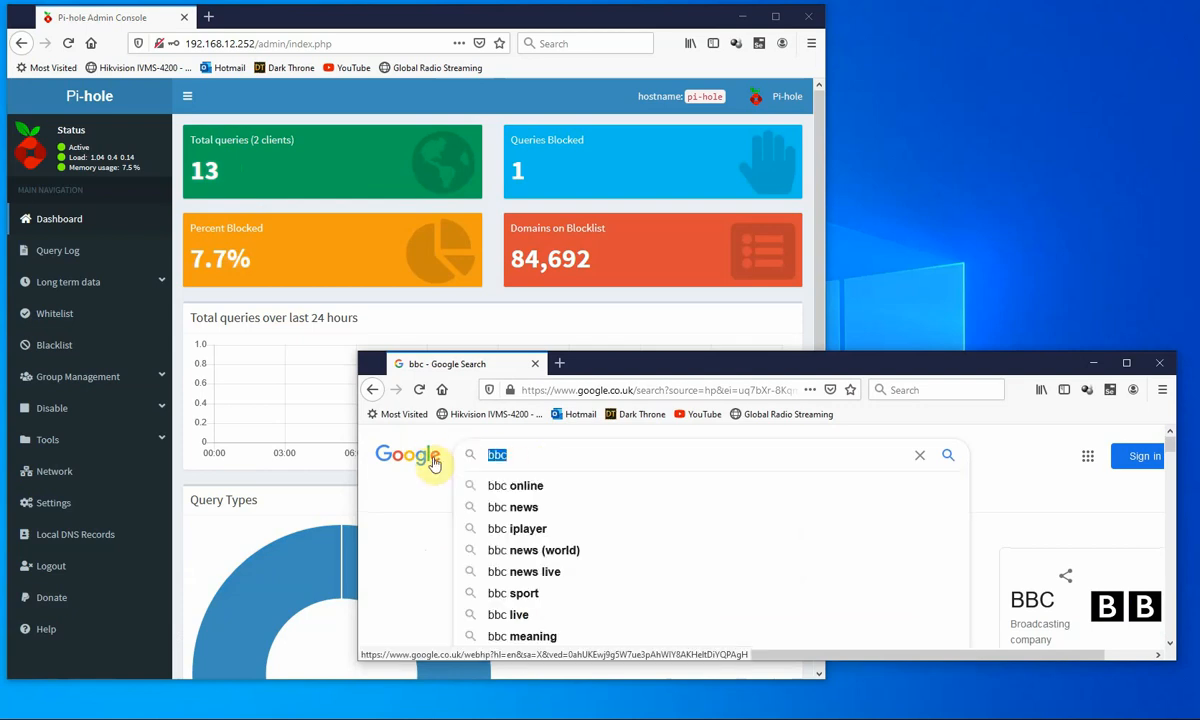
type("itv1")
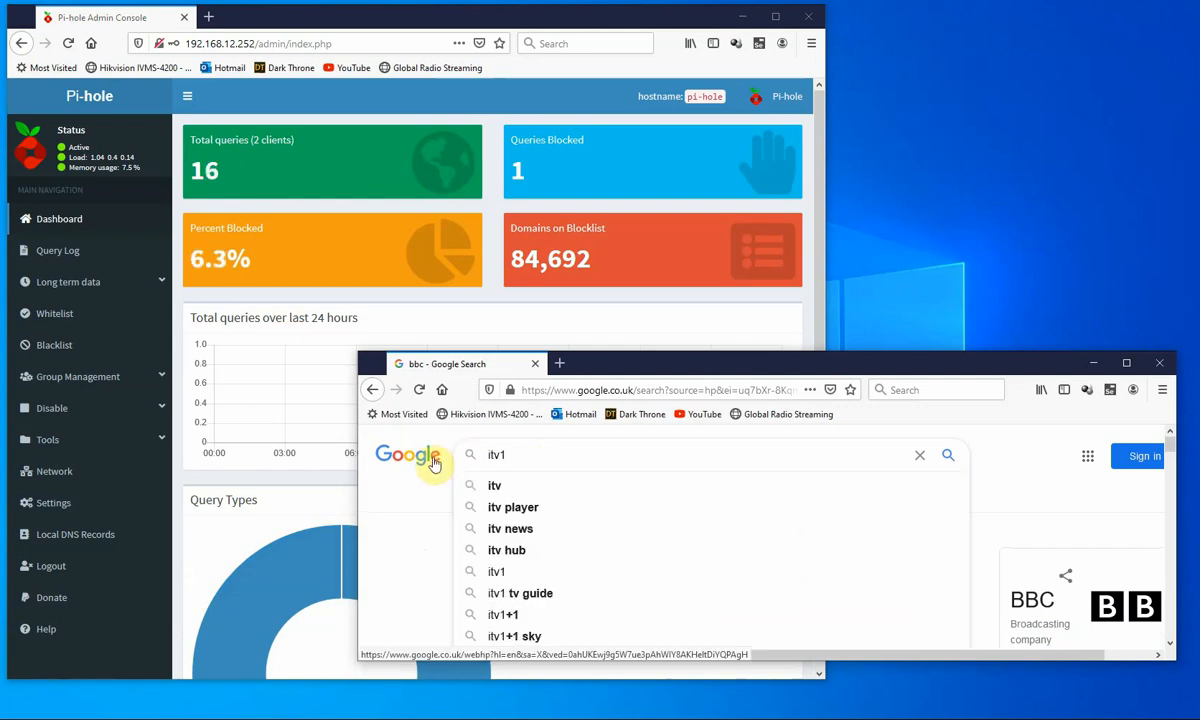
key("Return")
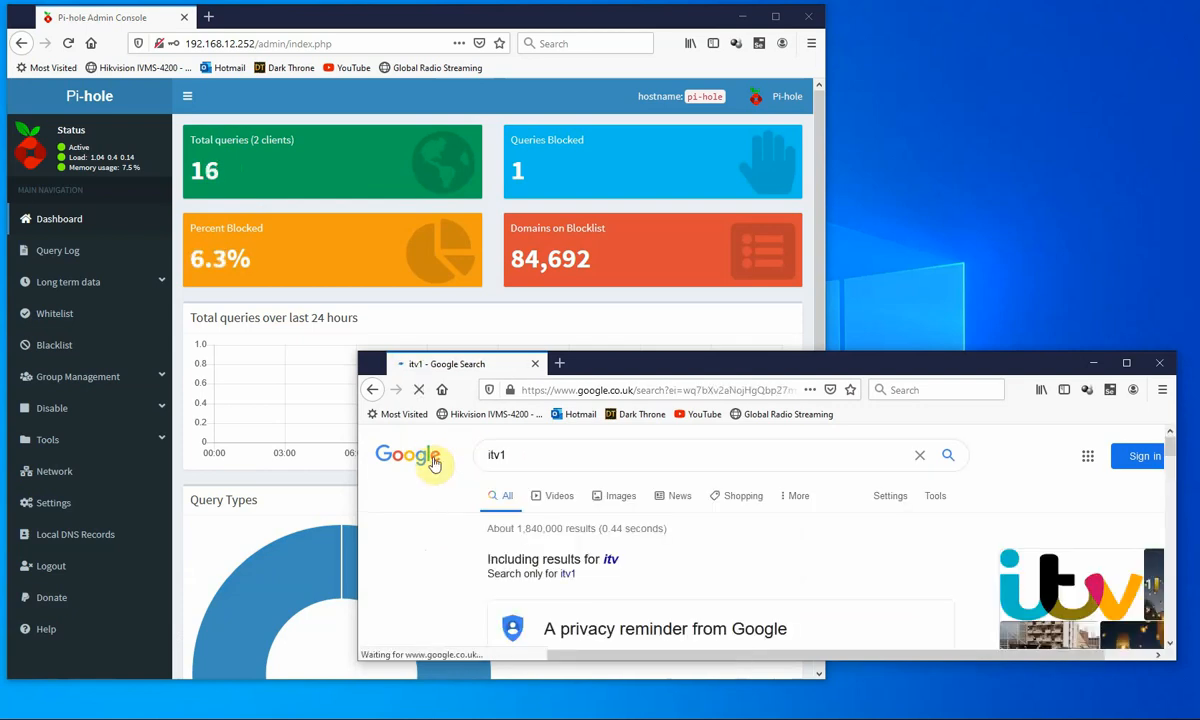